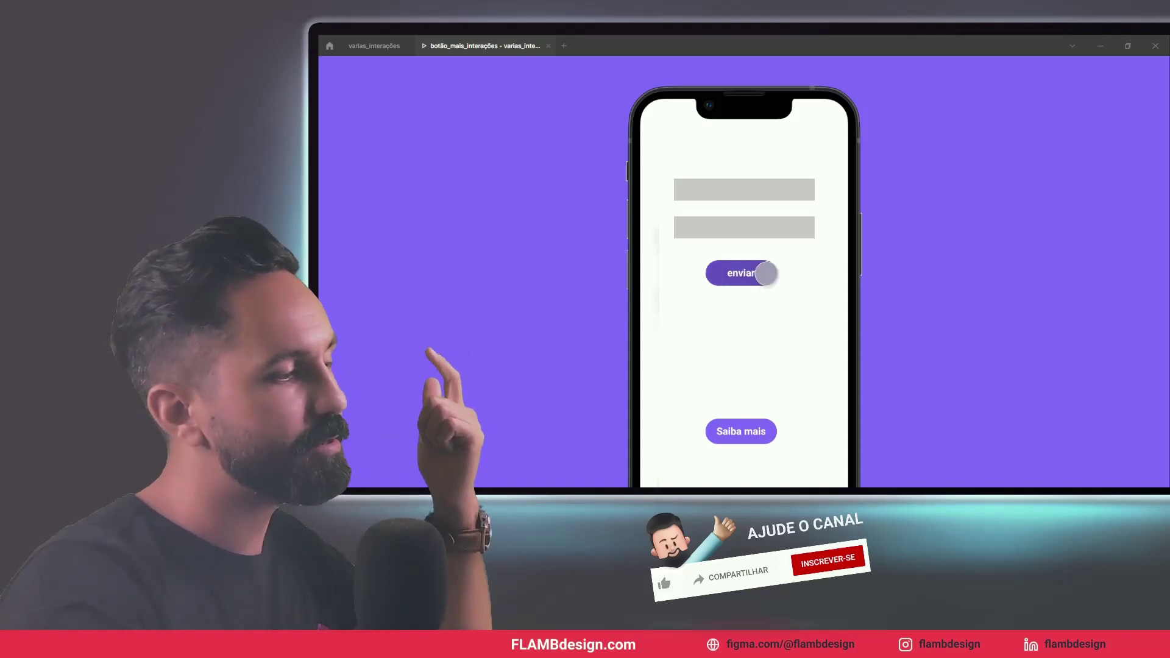
Preview the enviar button's press state and the Saiba mais jump to the category list screen.
left_click(739, 275)
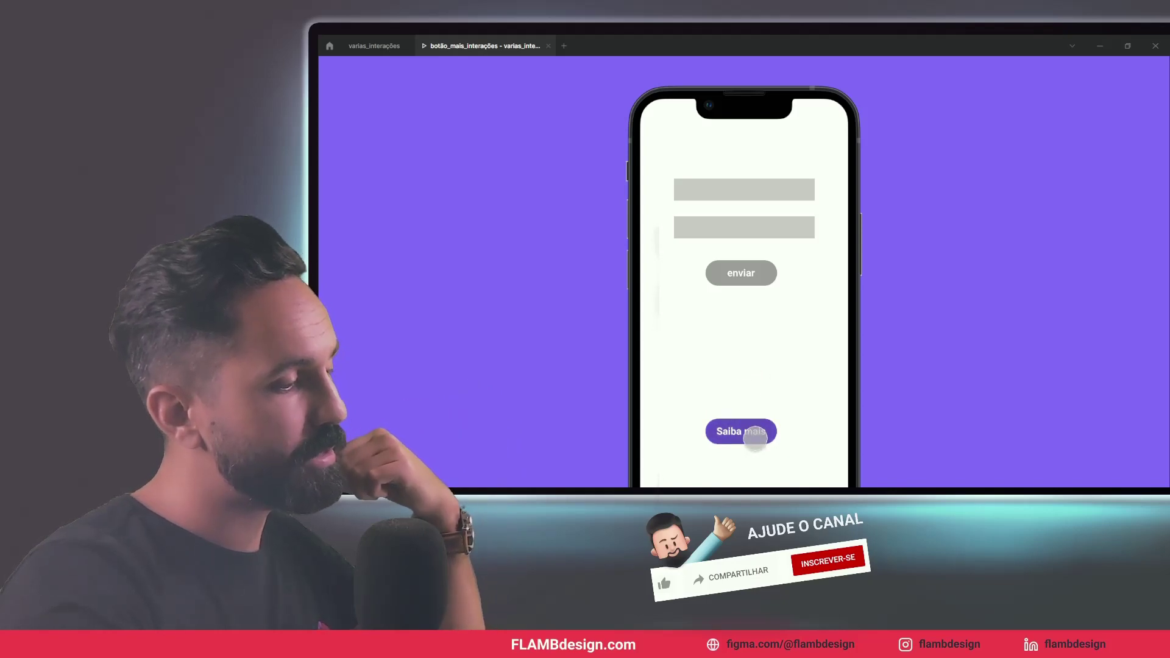
left_click(758, 432)
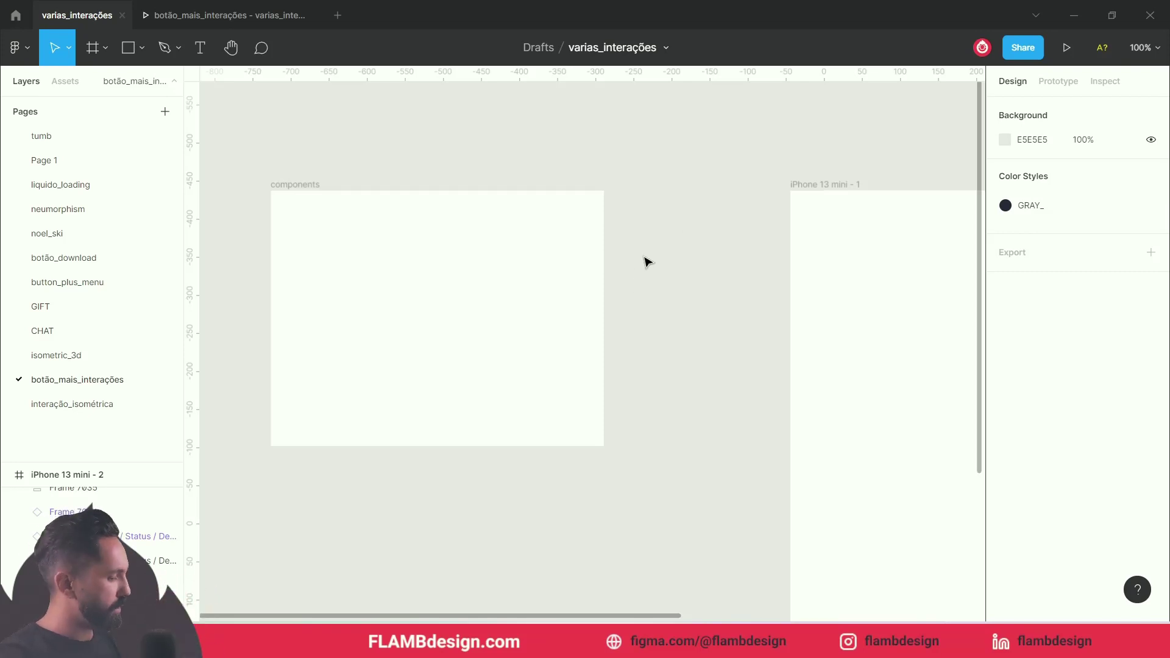
Stretch the empty components frame taller and wider to 553 × 407, then return to 100% zoom.
scroll(648, 256, "right", 2)
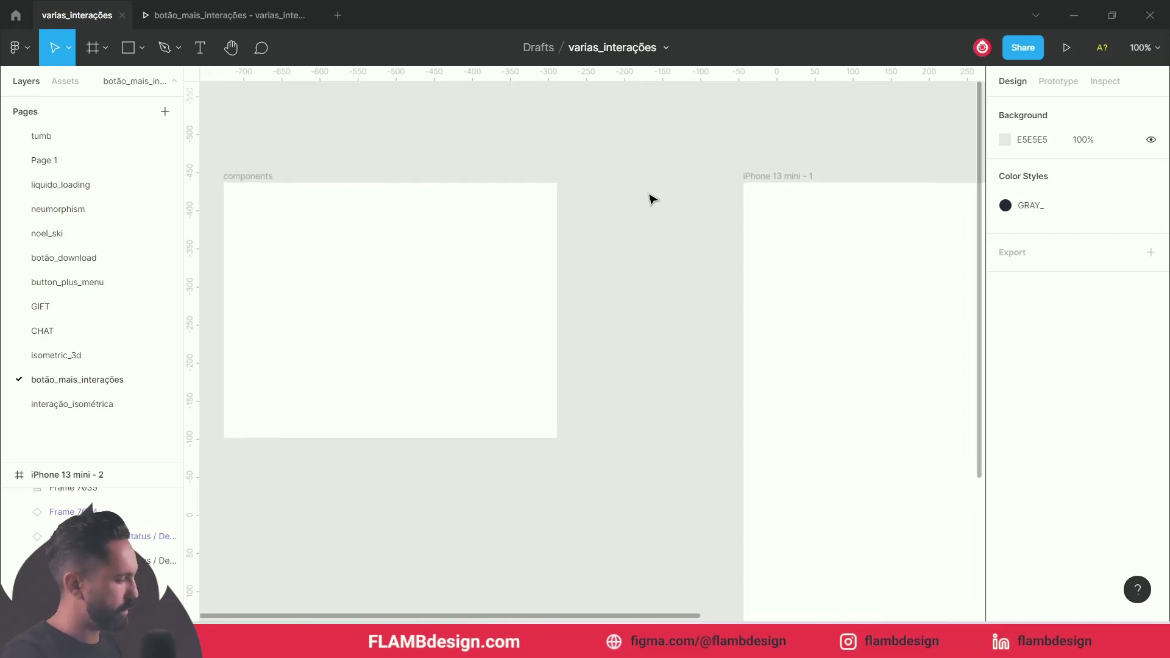
key("minus")
left_click_drag(633, 142, 442, 110)
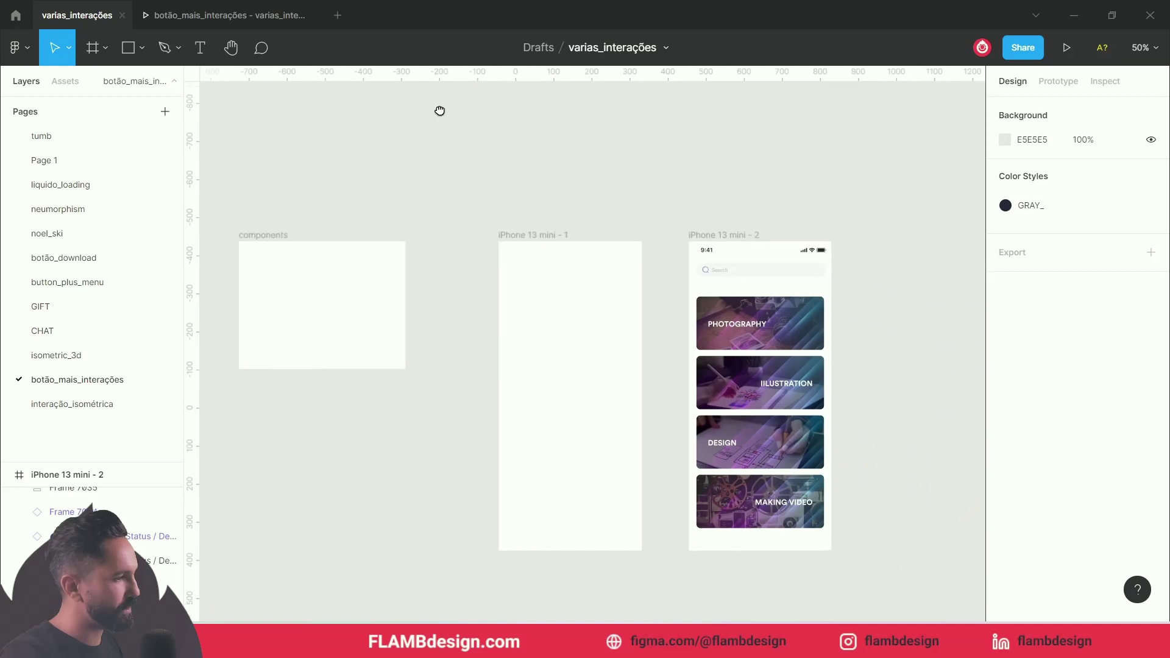
left_click(482, 216)
left_click(667, 215)
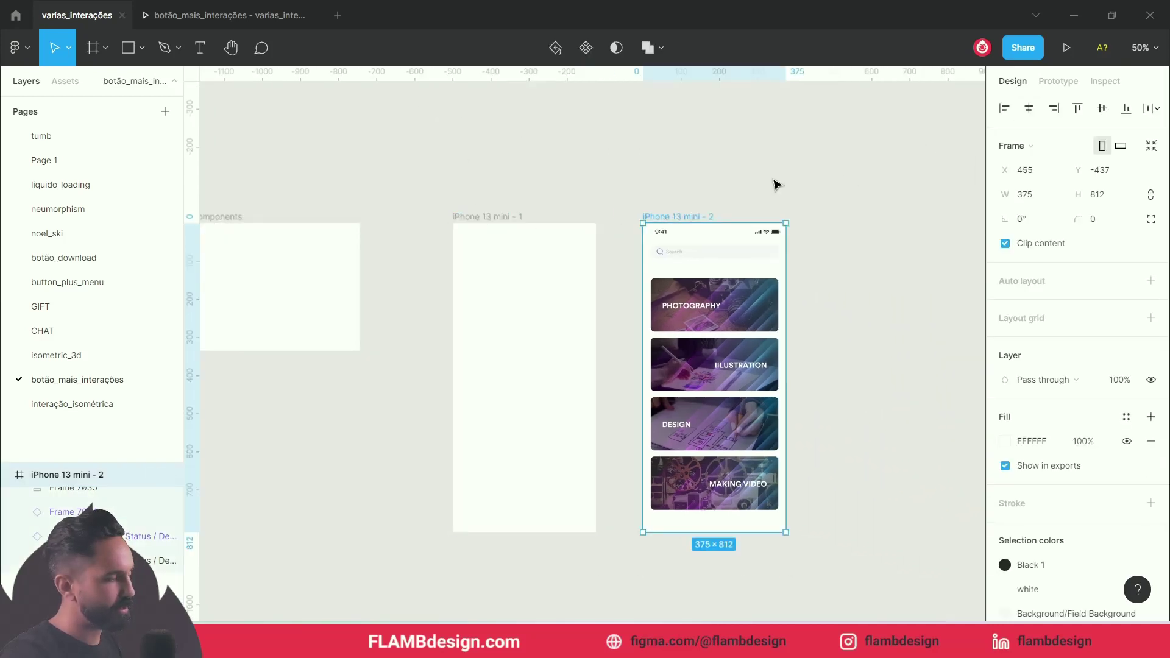
left_click(475, 195)
scroll(431, 196, "left", 2)
scroll(478, 201, "left", 2)
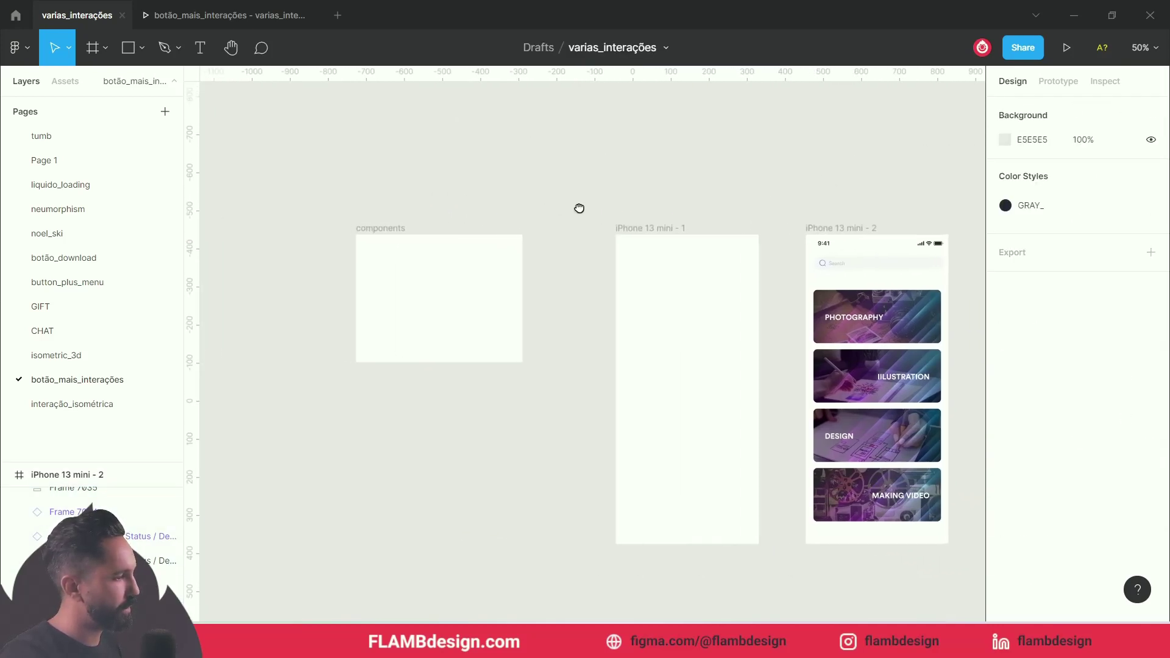
left_click(384, 228)
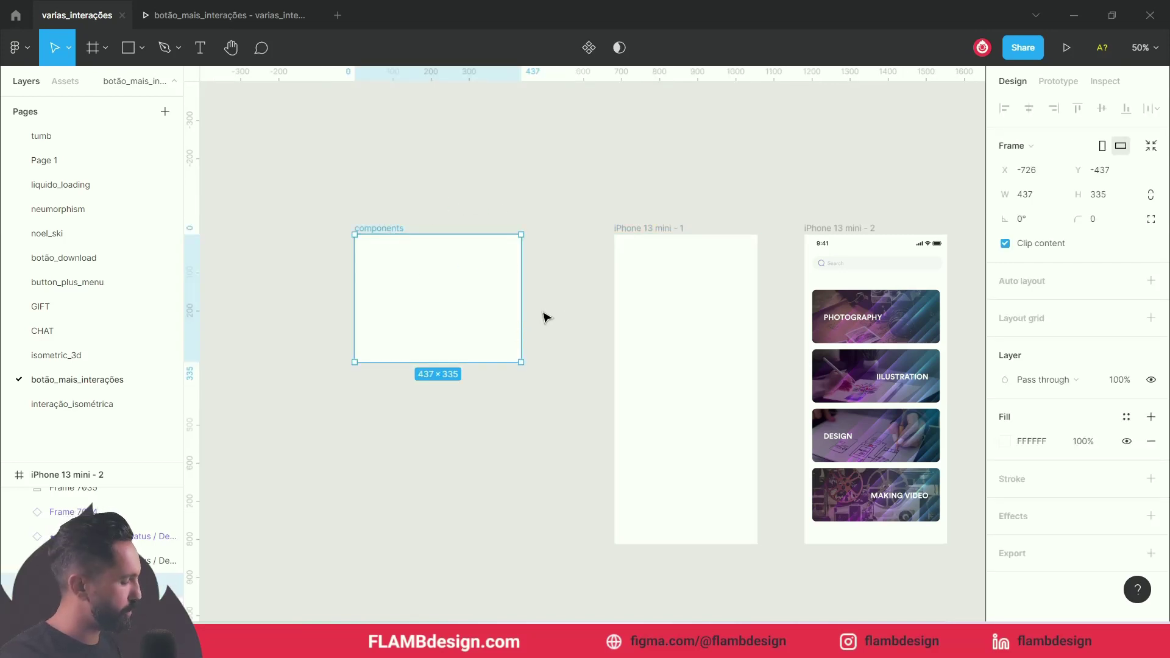
left_click_drag(488, 362, 489, 389)
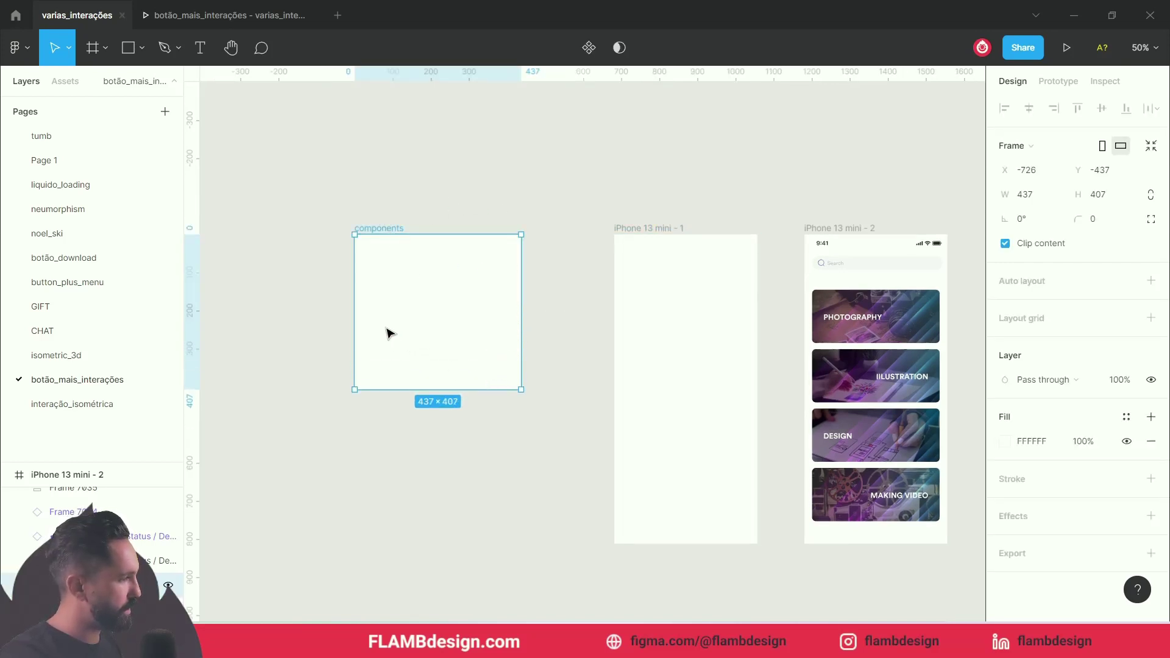
left_click_drag(357, 315, 310, 319)
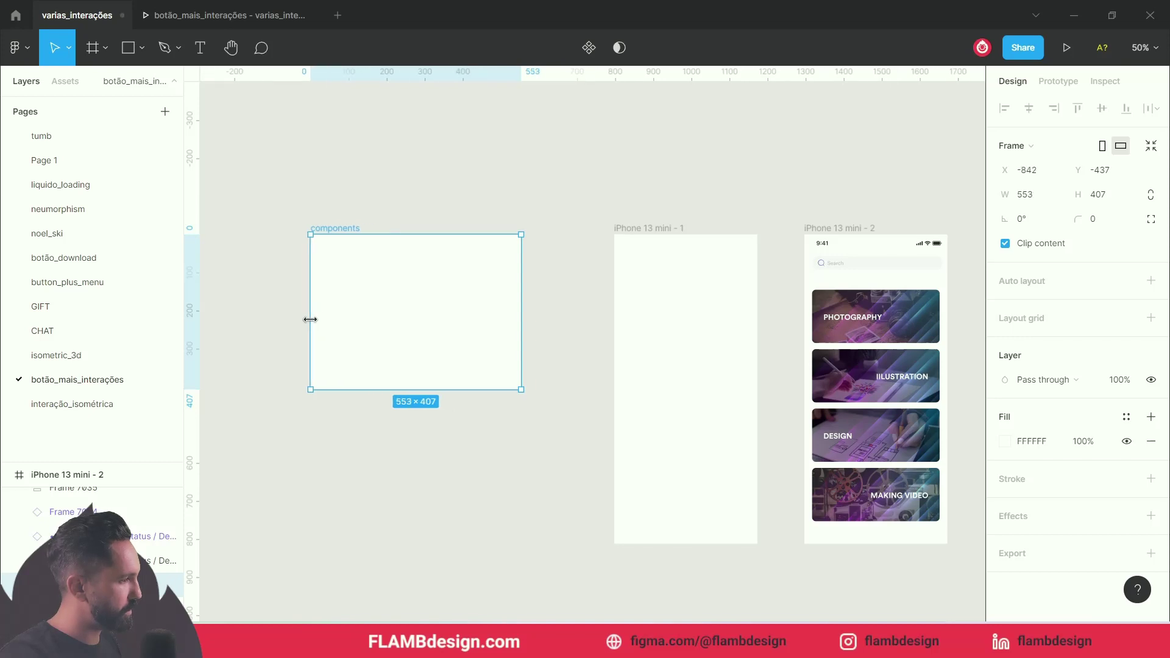
left_click(379, 200)
left_click(388, 259)
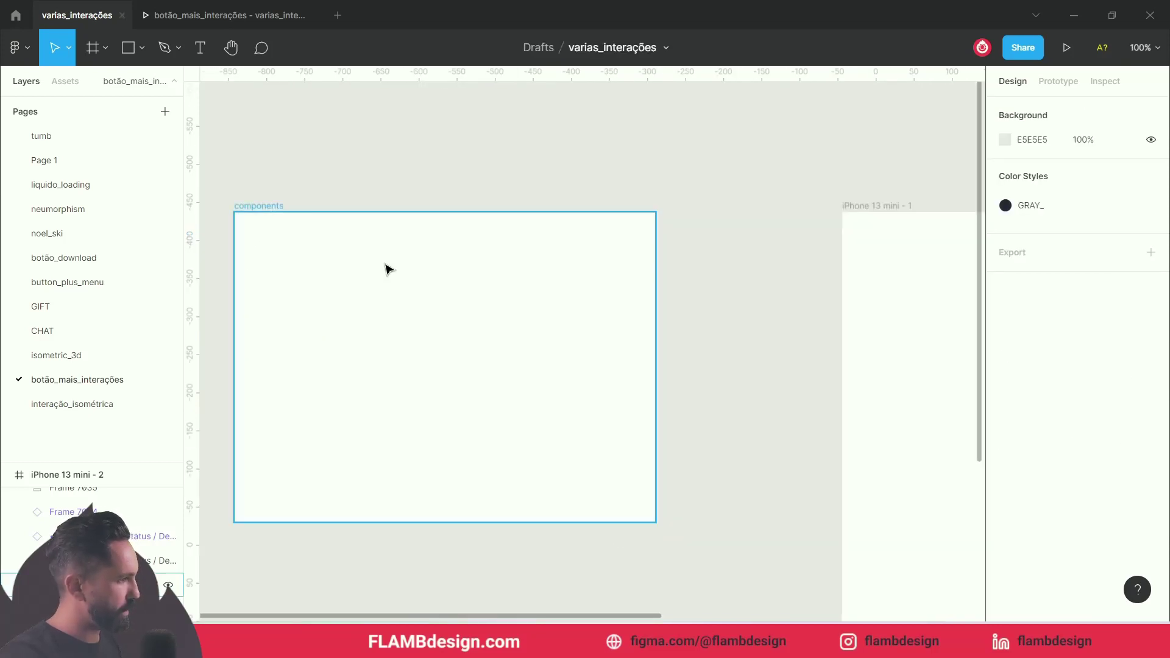
Add an 18 pt 'Saiba mais' text layer inside the components frame.
key("t")
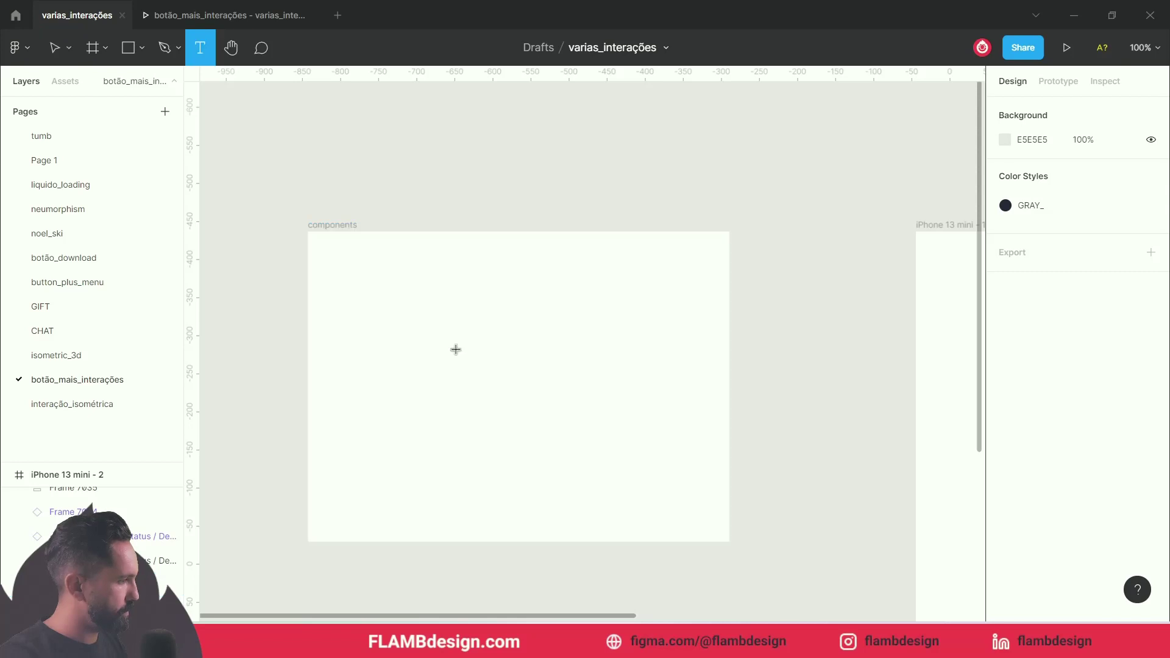
left_click(458, 331)
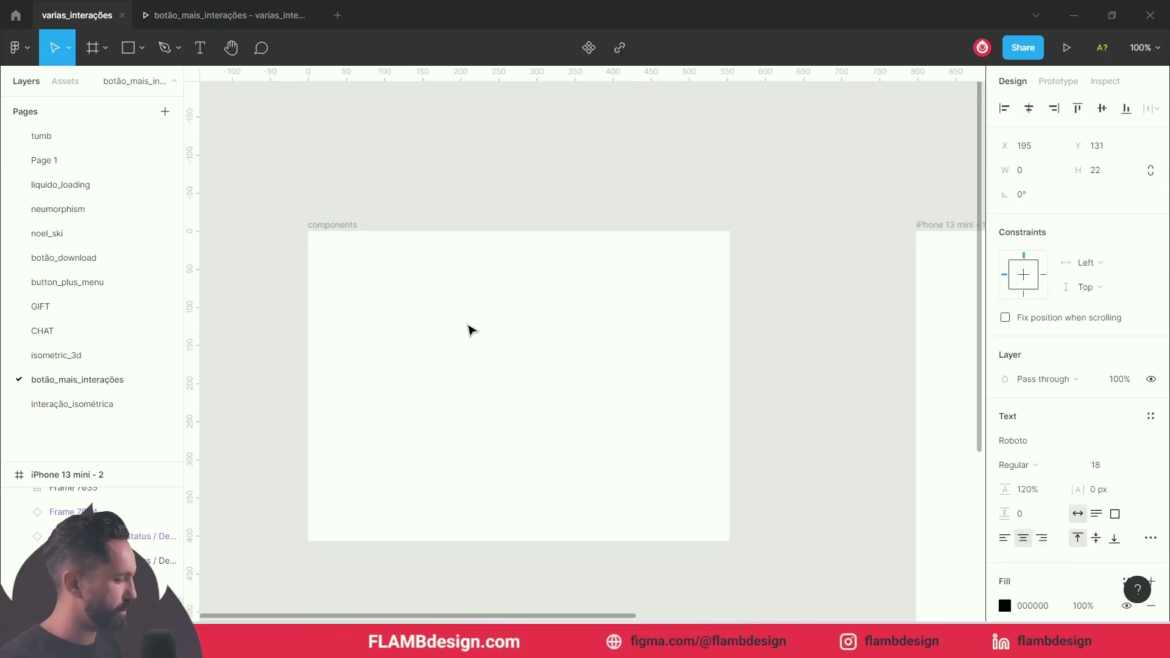
type("Saiba")
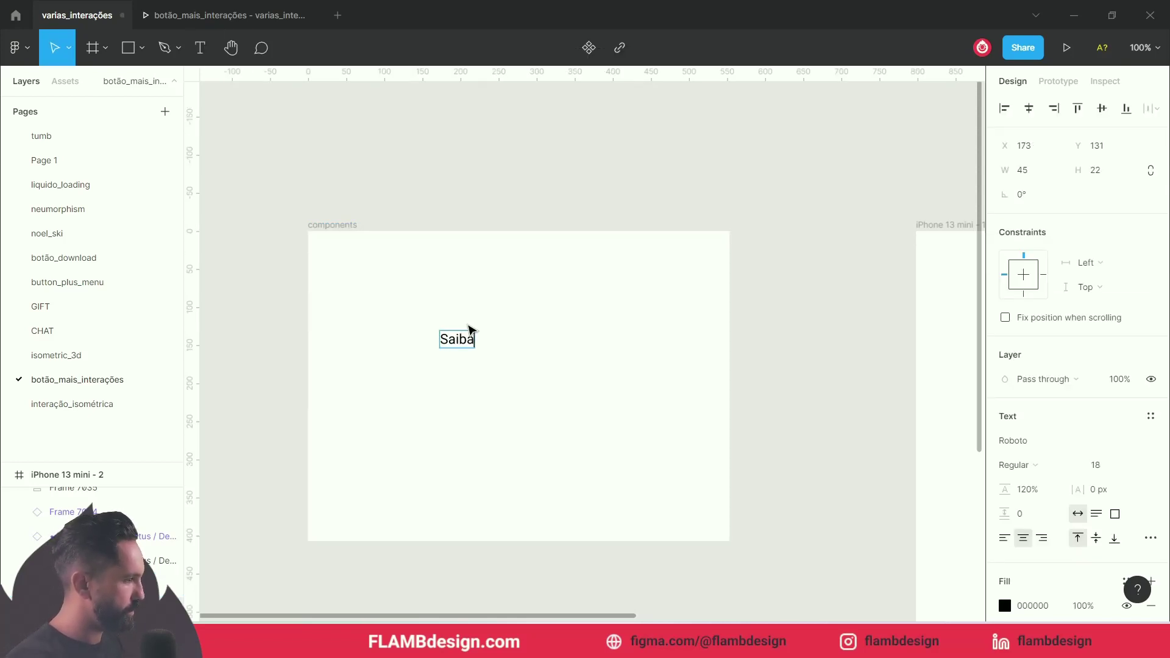
type(" mais")
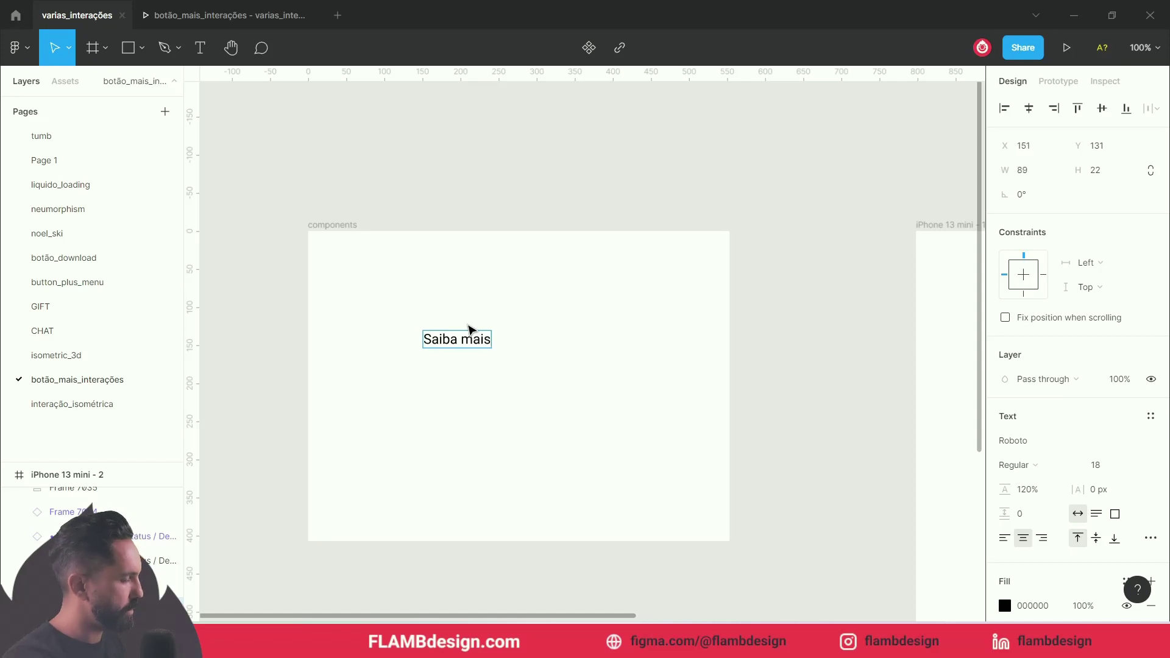
key("Escape")
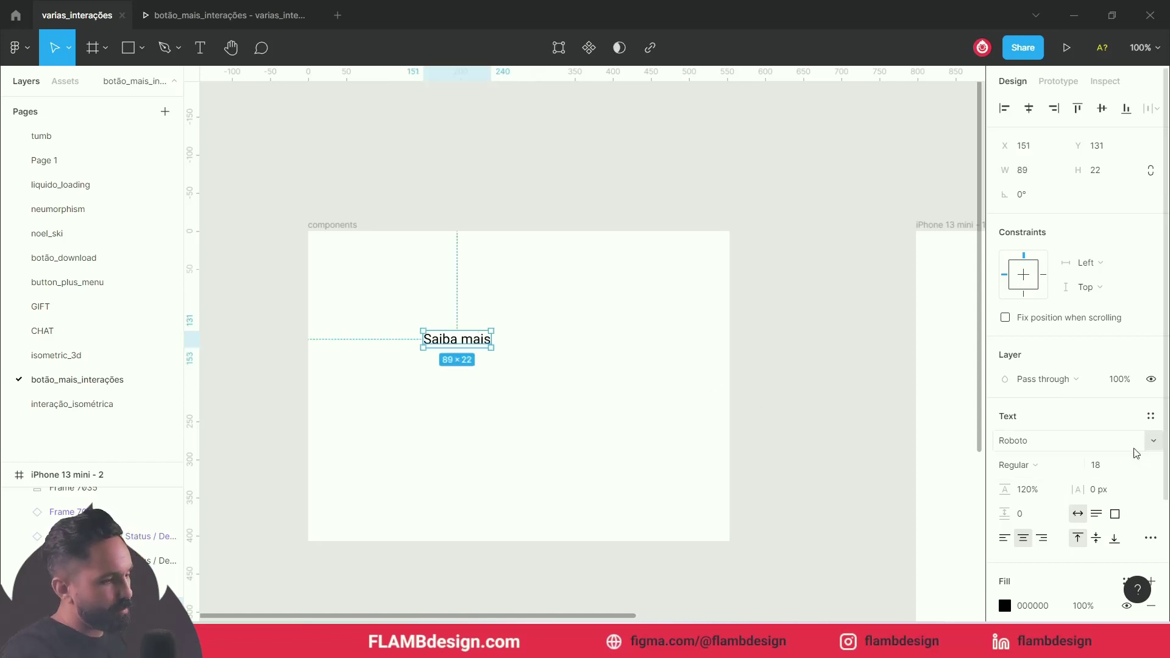
scroll(1091, 466, "down", 3)
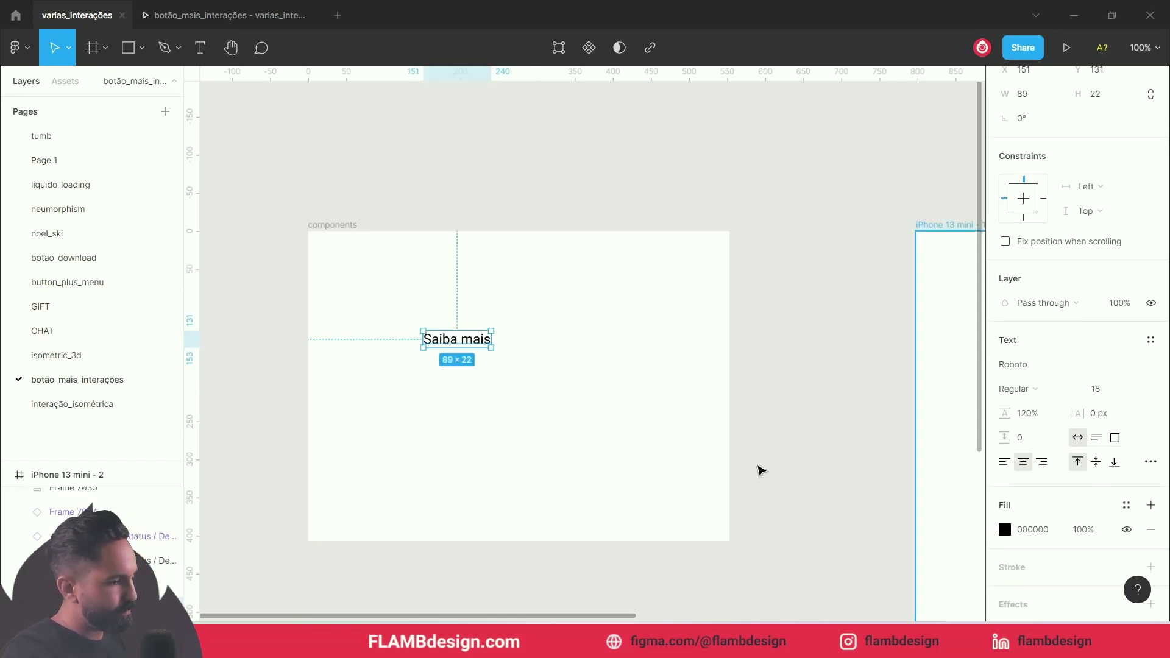
left_click(616, 396)
left_click(475, 343)
left_click(505, 383)
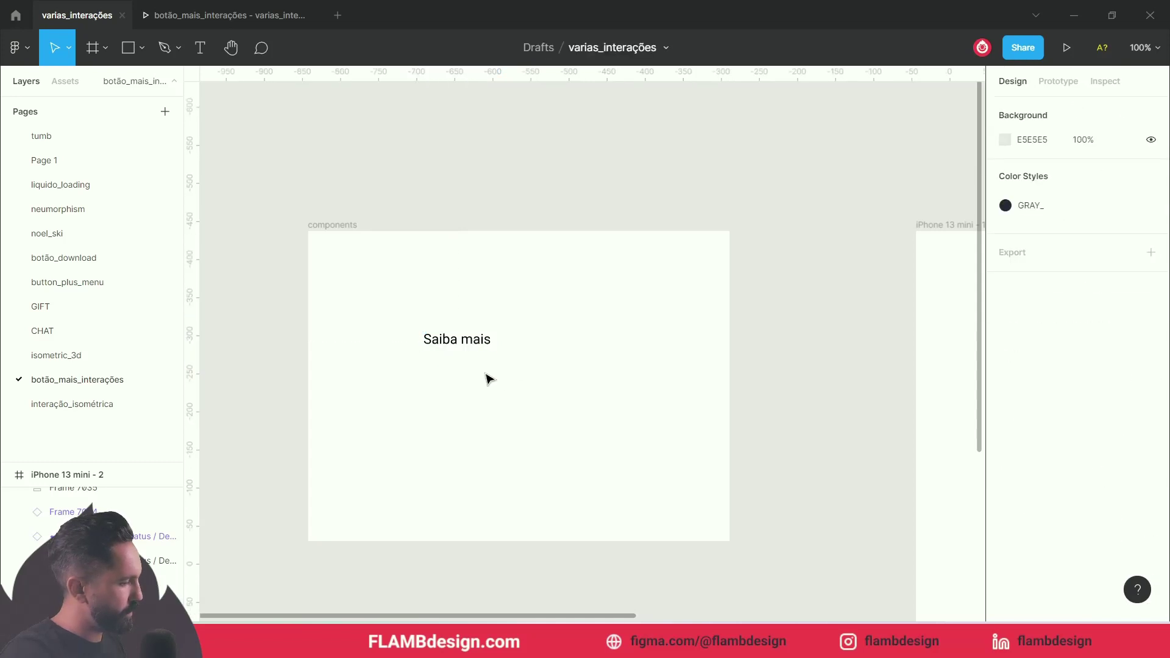
Draw a 129 × 46 rectangle behind the text and give it corner radius 100.
key("r")
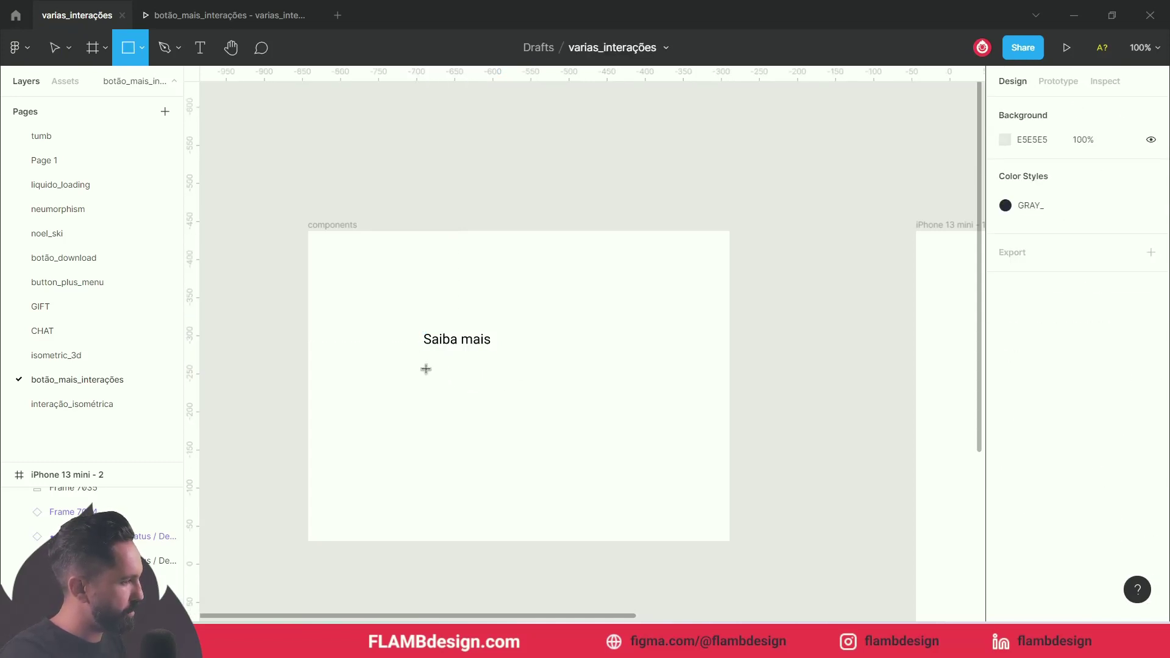
left_click_drag(408, 321, 506, 356)
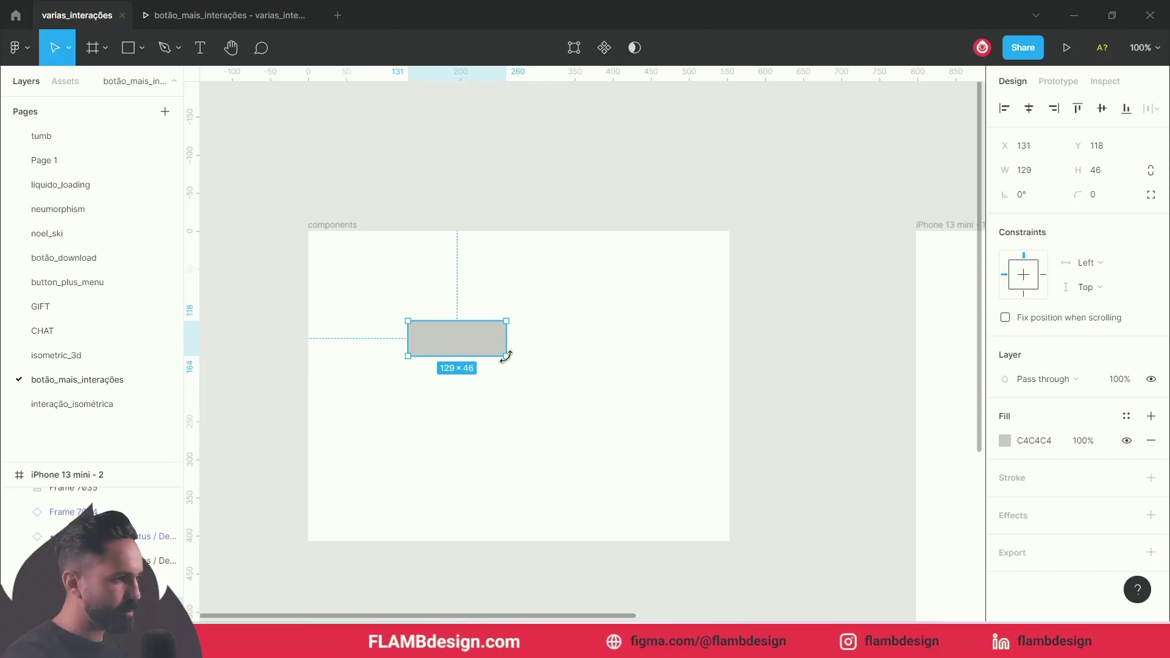
key("ctrl+bracketleft")
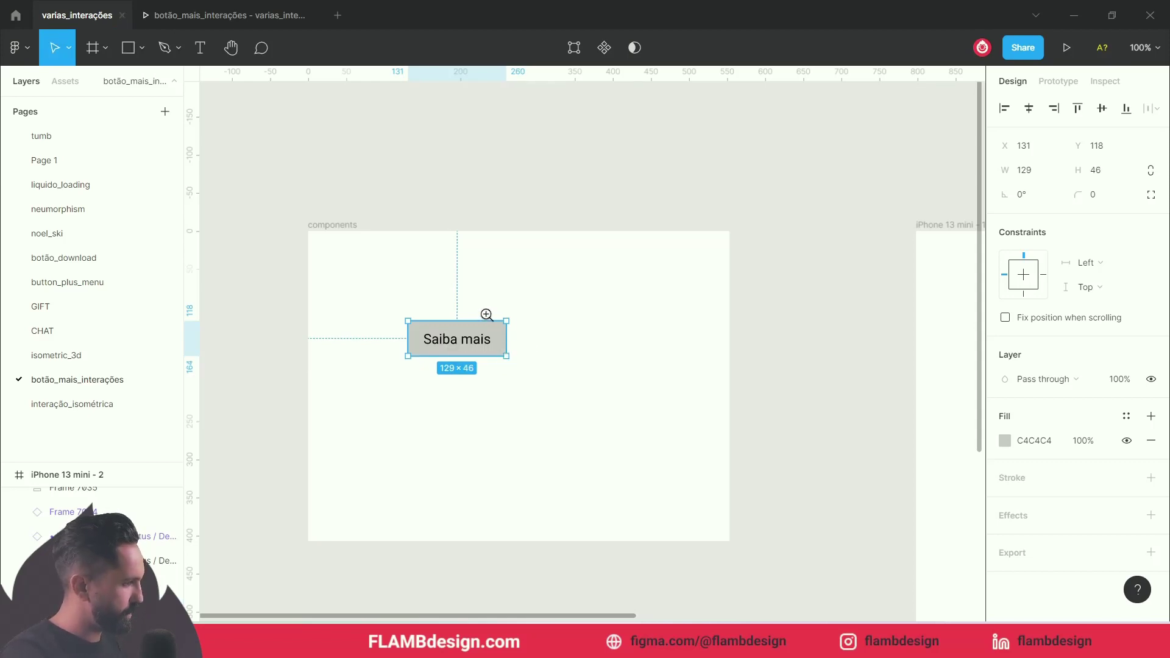
left_click(486, 314)
left_click_drag(510, 331, 510, 333)
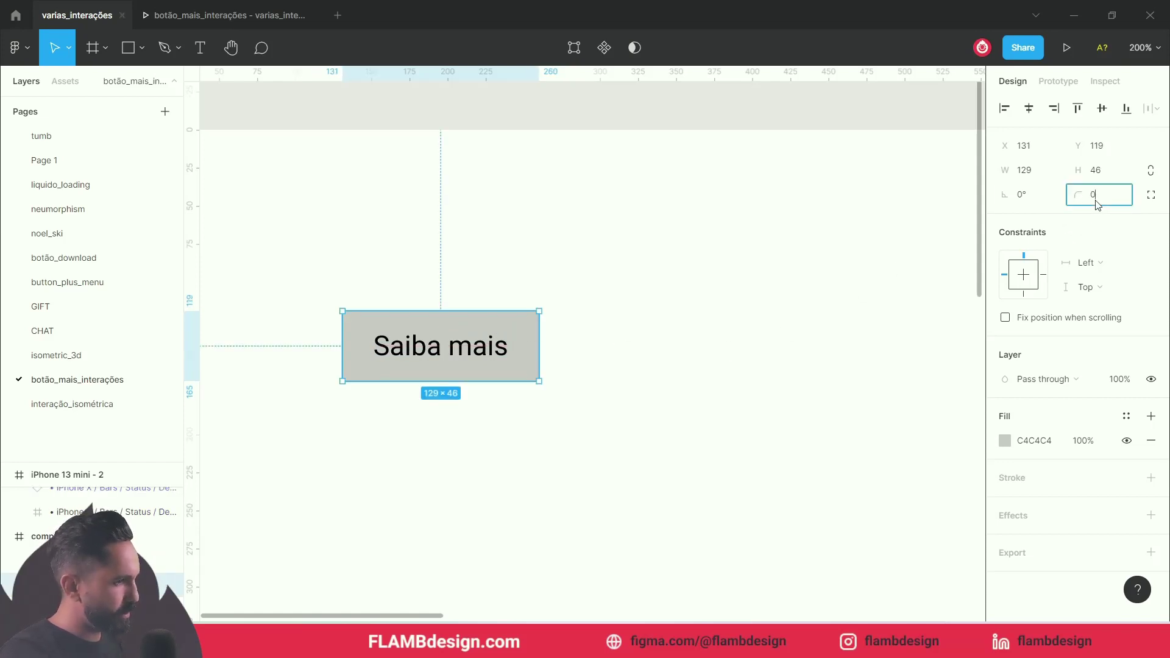
type("100")
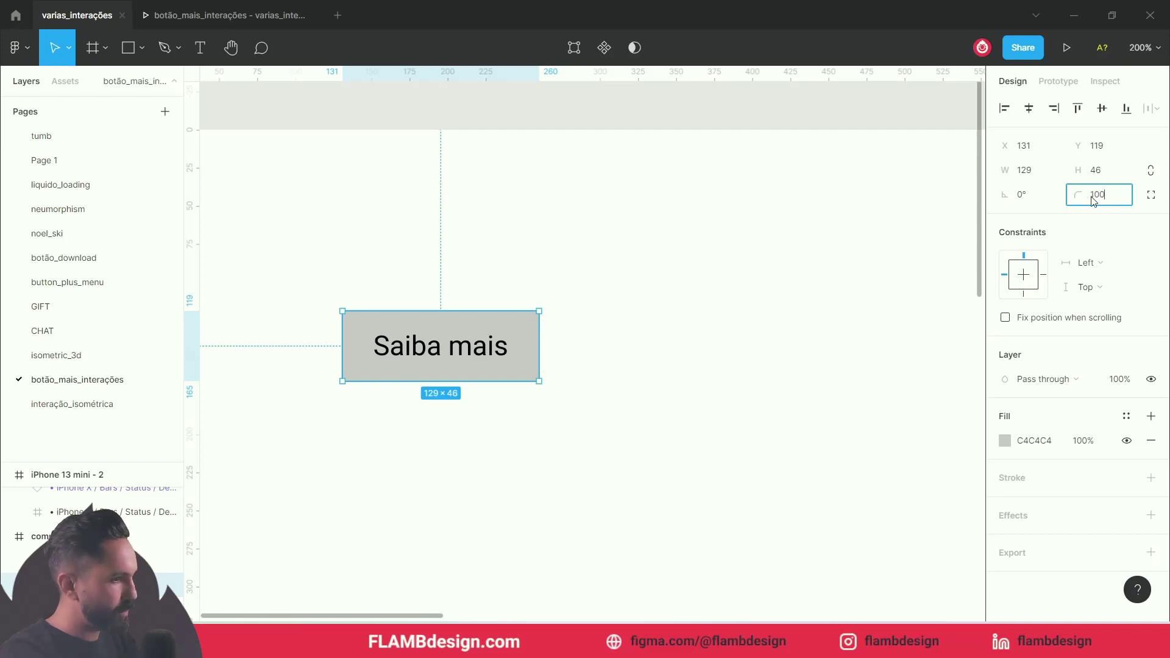
key("Return")
left_click(623, 303)
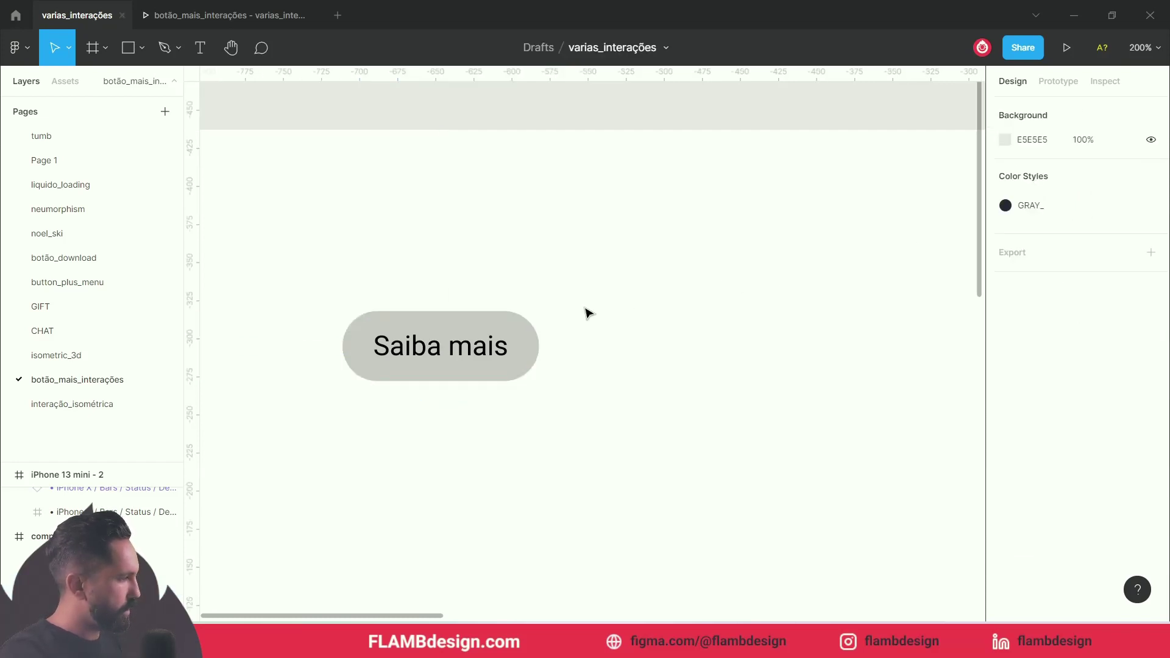
left_click(495, 352)
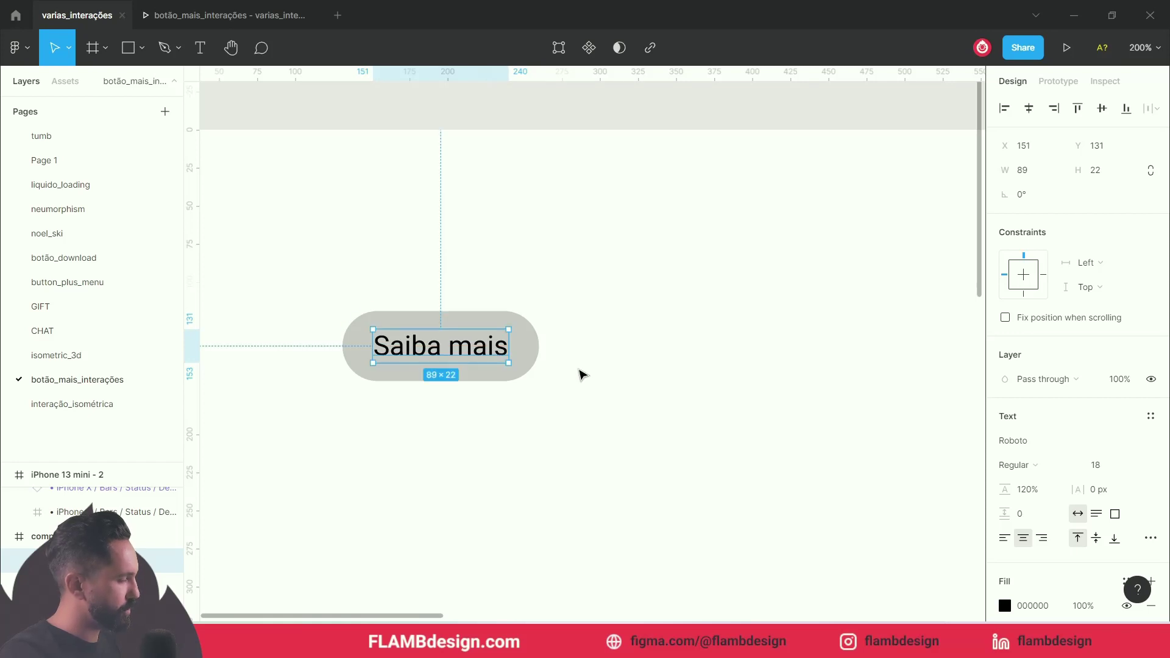
Select the grey pill and its Saiba mais label together and check their spacing to the frame edges.
left_click(578, 371)
double_click(485, 347)
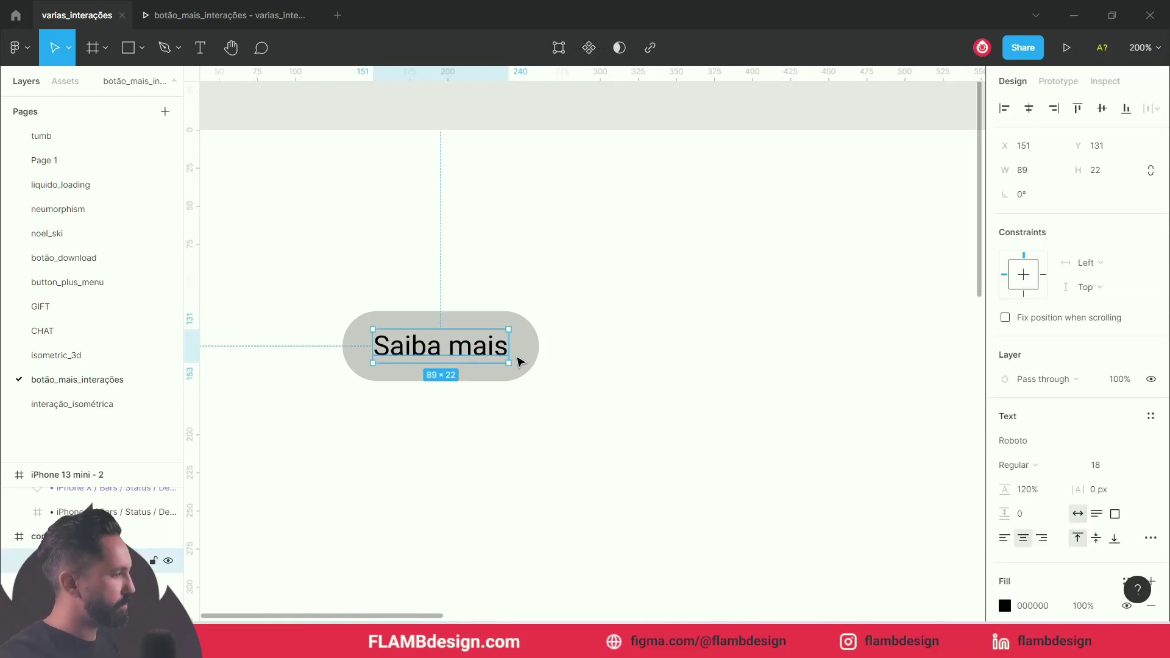
left_click(532, 365, "shift")
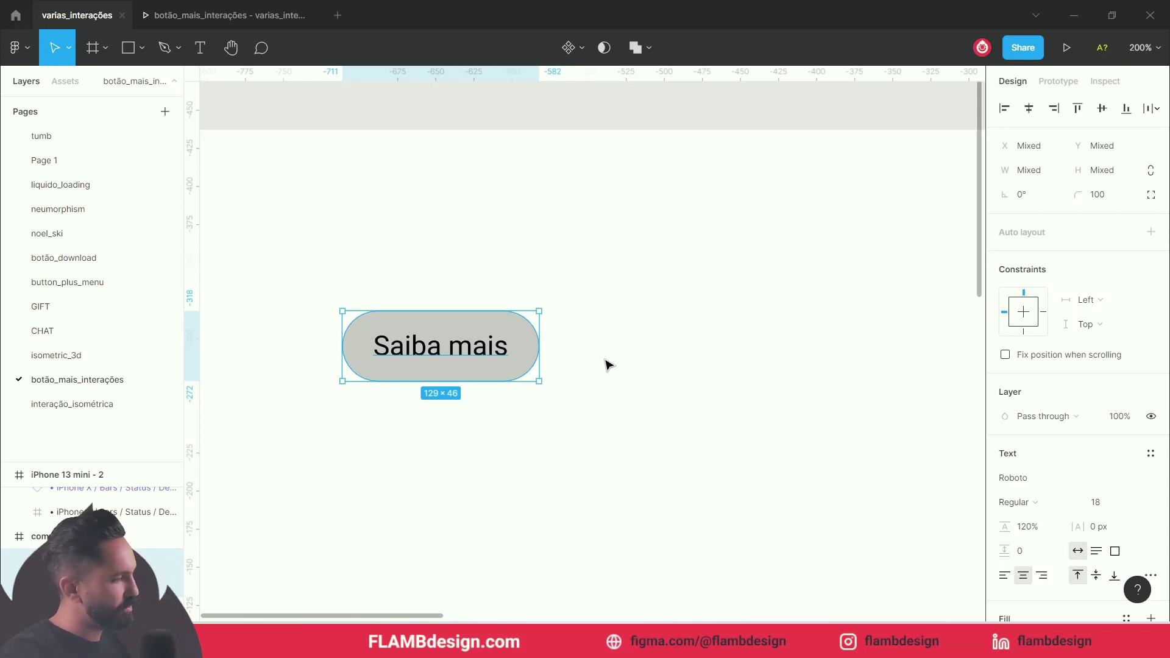
left_click(608, 364)
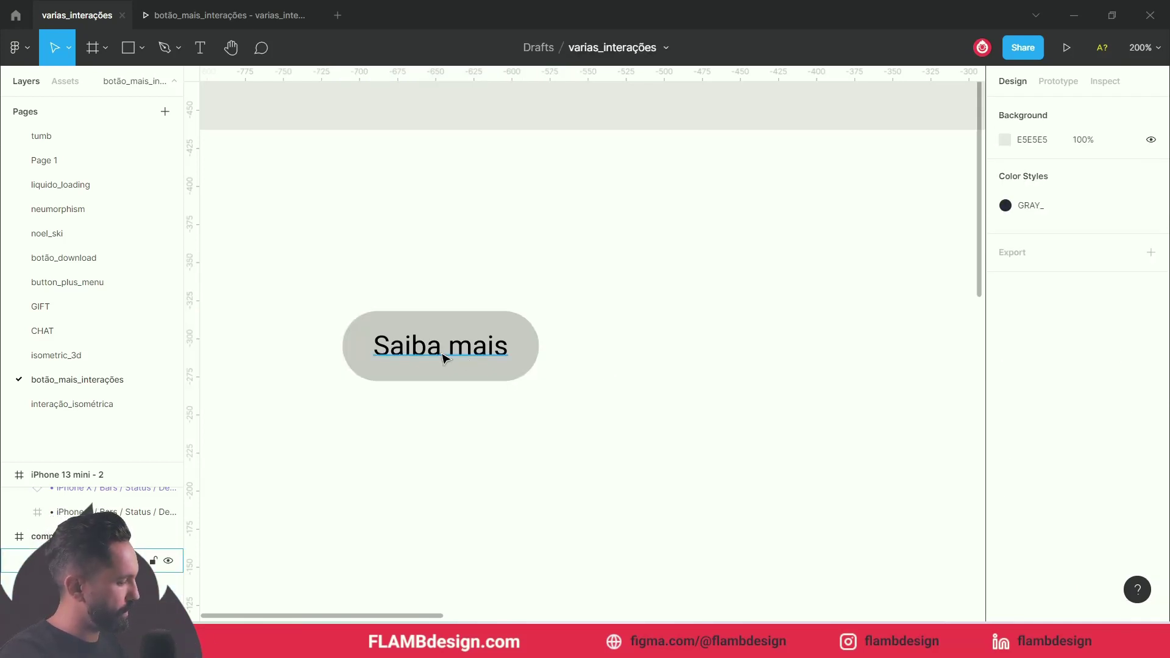
left_click_drag(454, 282, 501, 381)
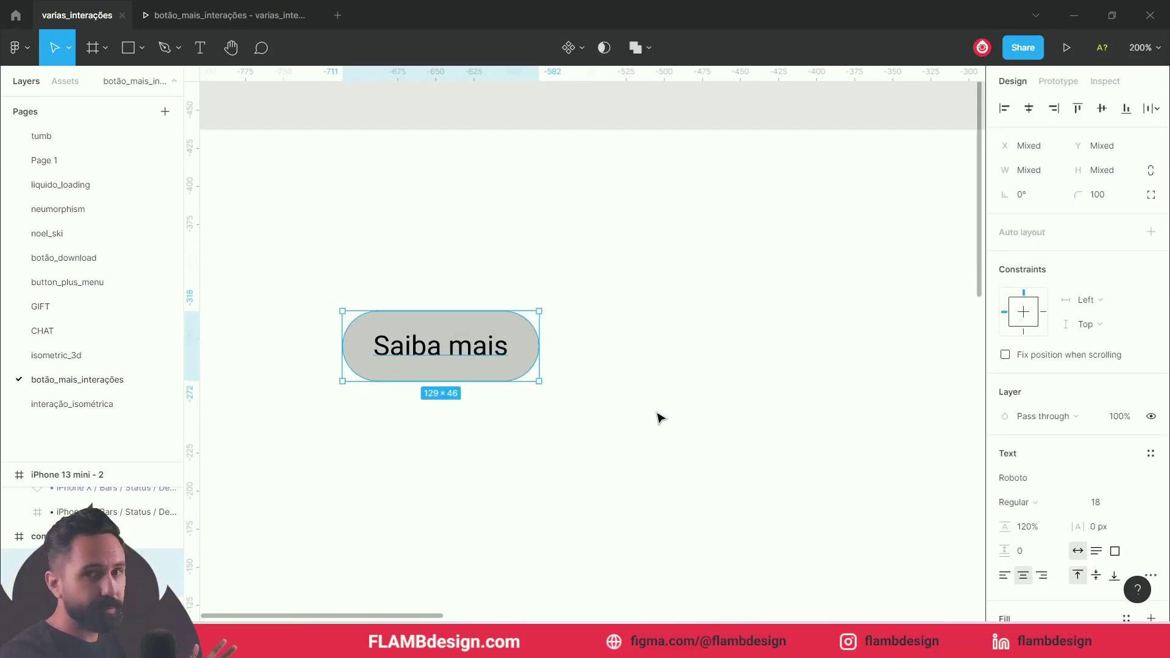
key("alt")
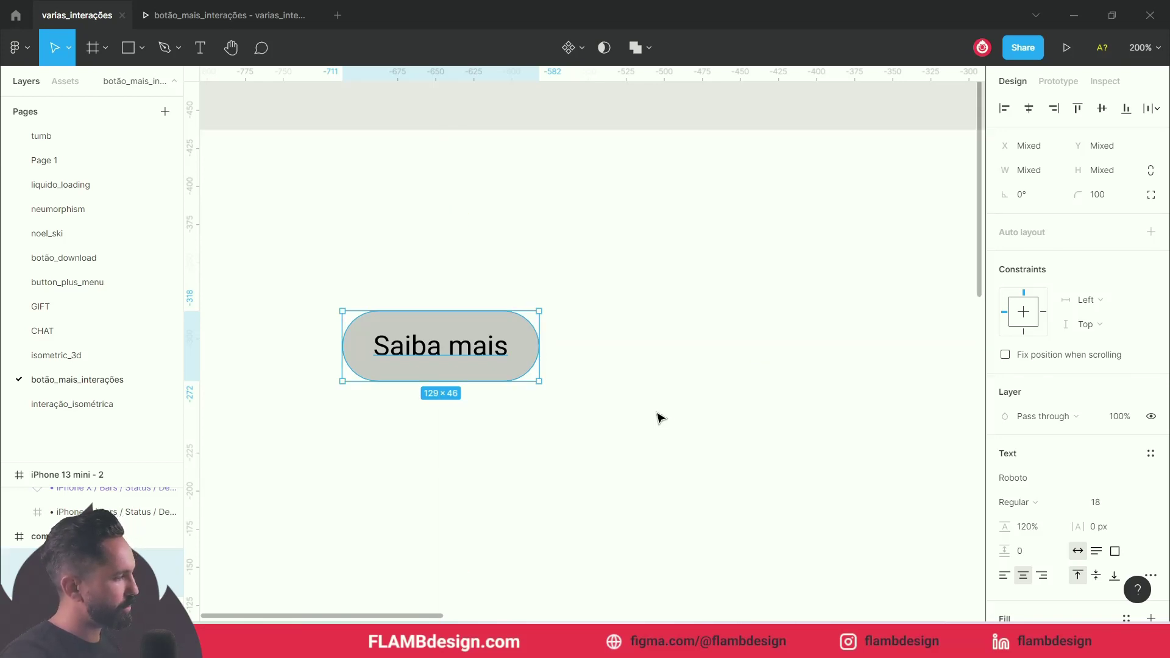
key("Escape")
left_click(527, 326)
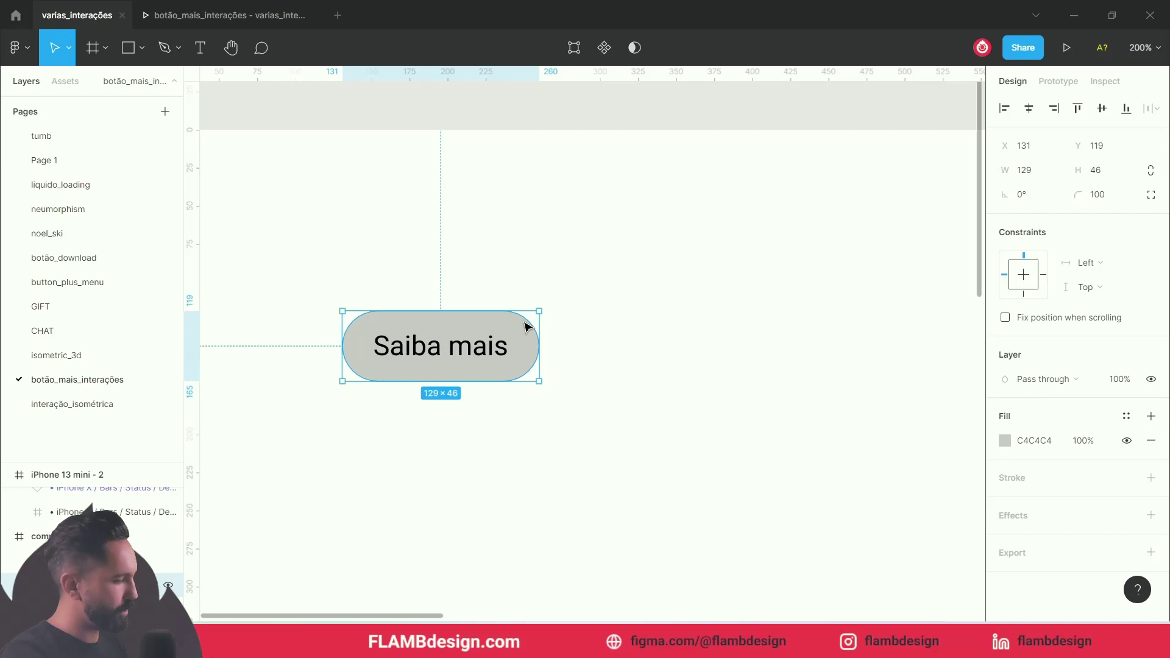
Fill the pill purple 7B61FF and turn the Saiba mais label white FFFFFF.
left_click(1005, 440)
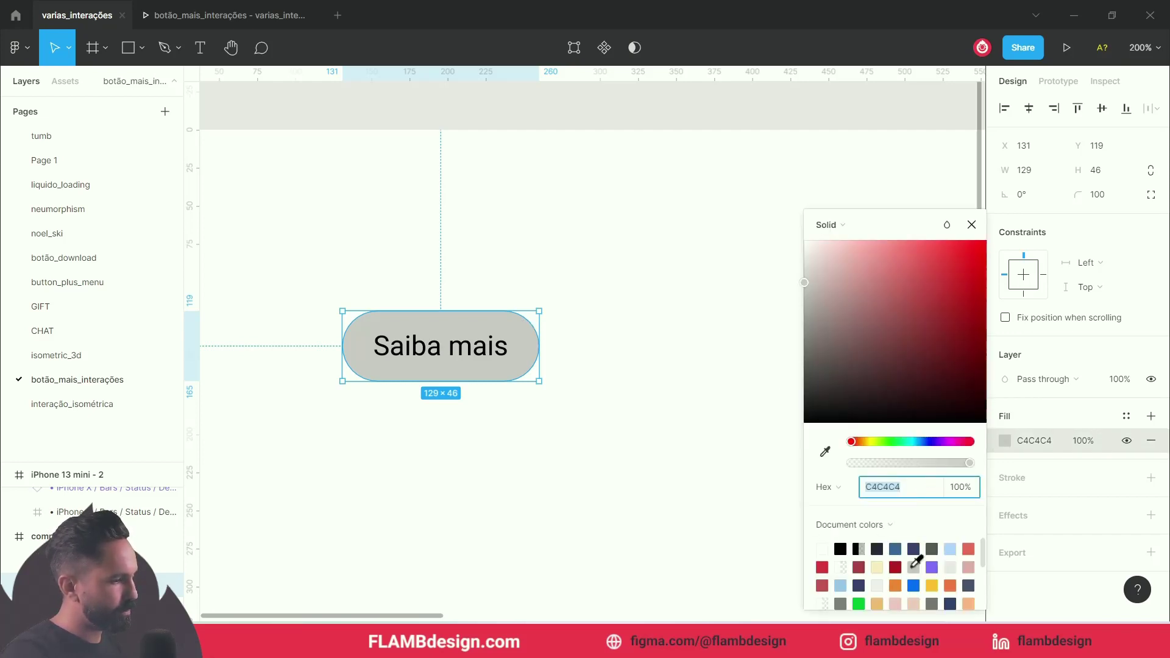
left_click(931, 567)
left_click(535, 371)
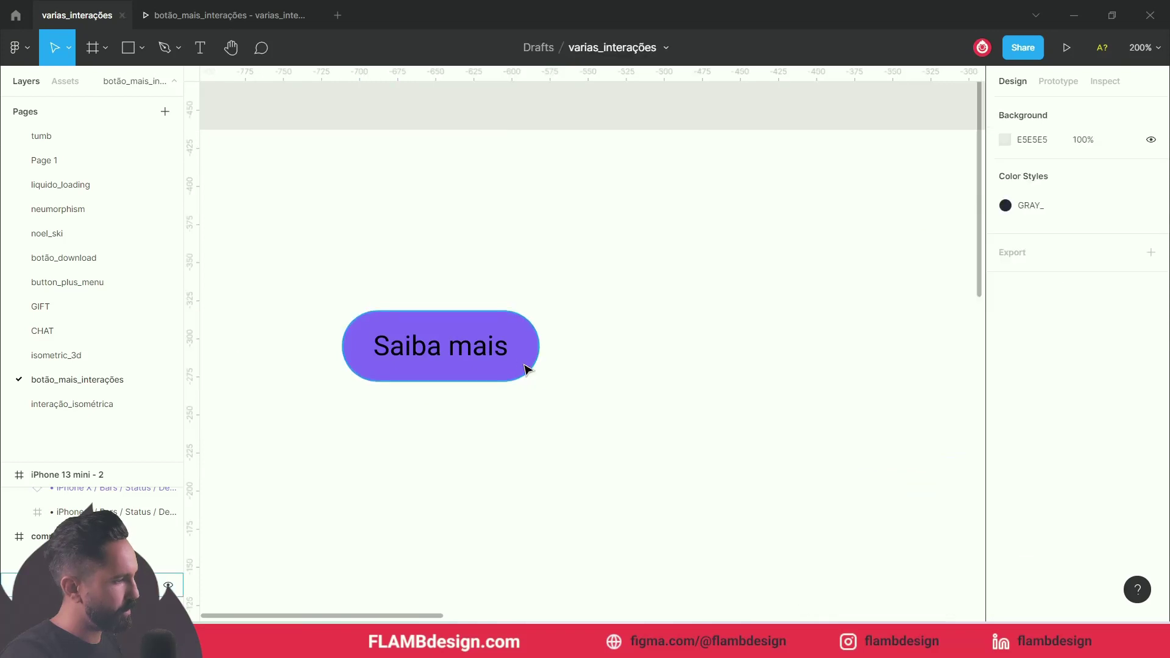
double_click(472, 353)
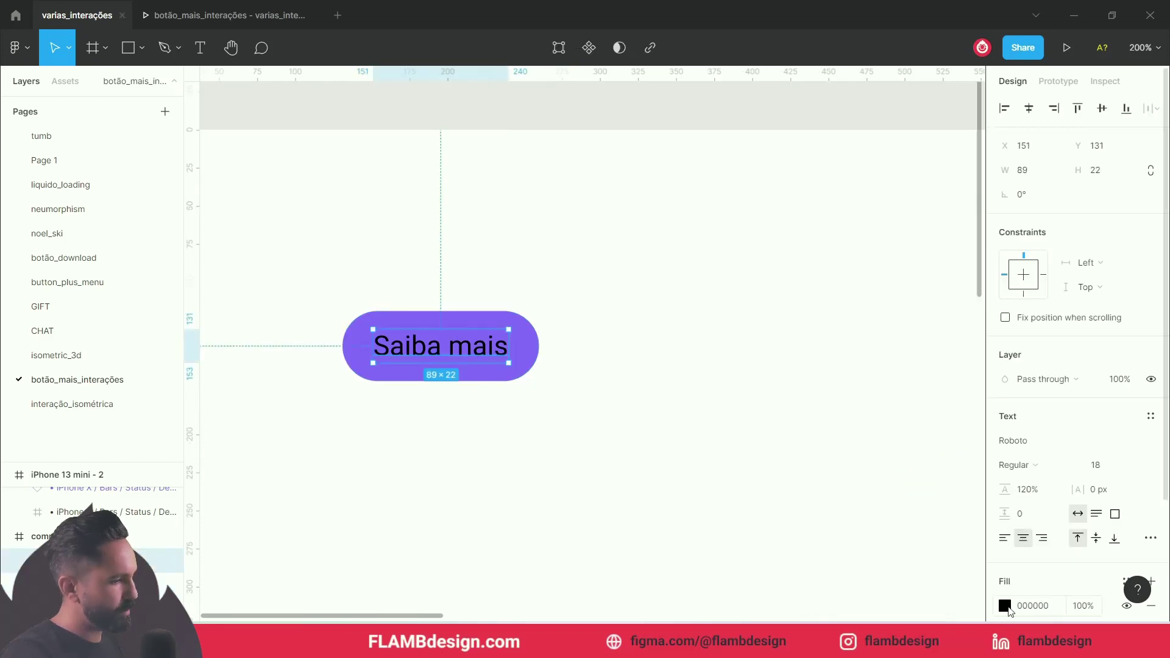
left_click(1005, 606)
left_click(900, 385)
left_click_drag(897, 386, 758, 217)
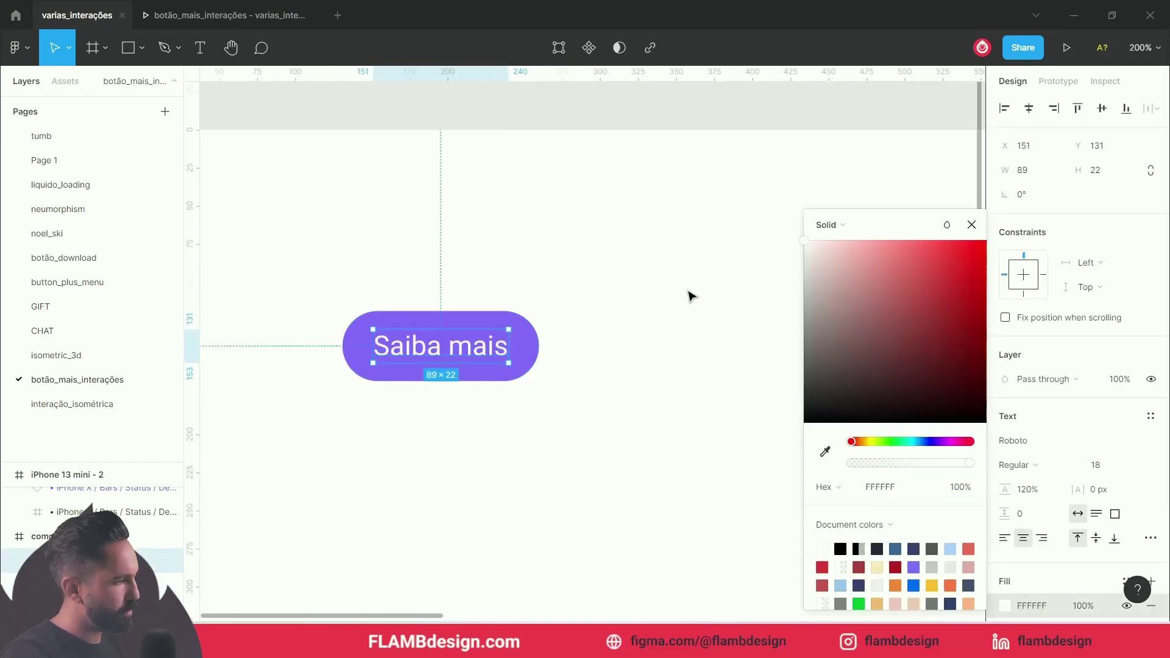
left_click(689, 297)
Make the Saiba mais label Roboto Bold.
double_click(494, 350)
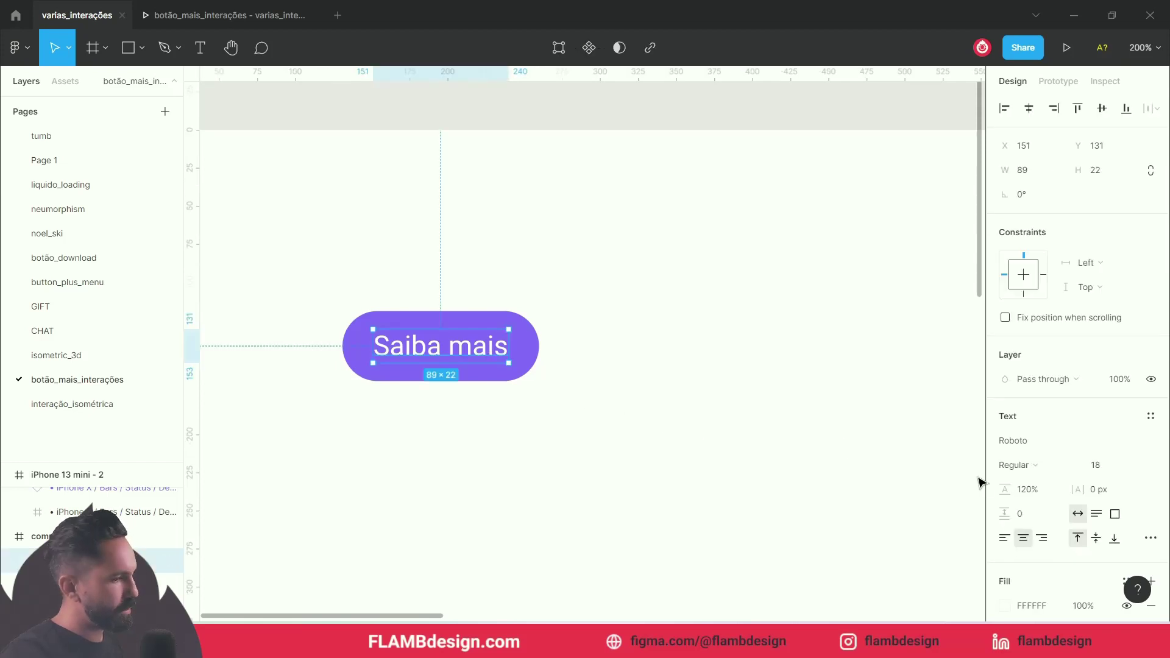
left_click(1042, 472)
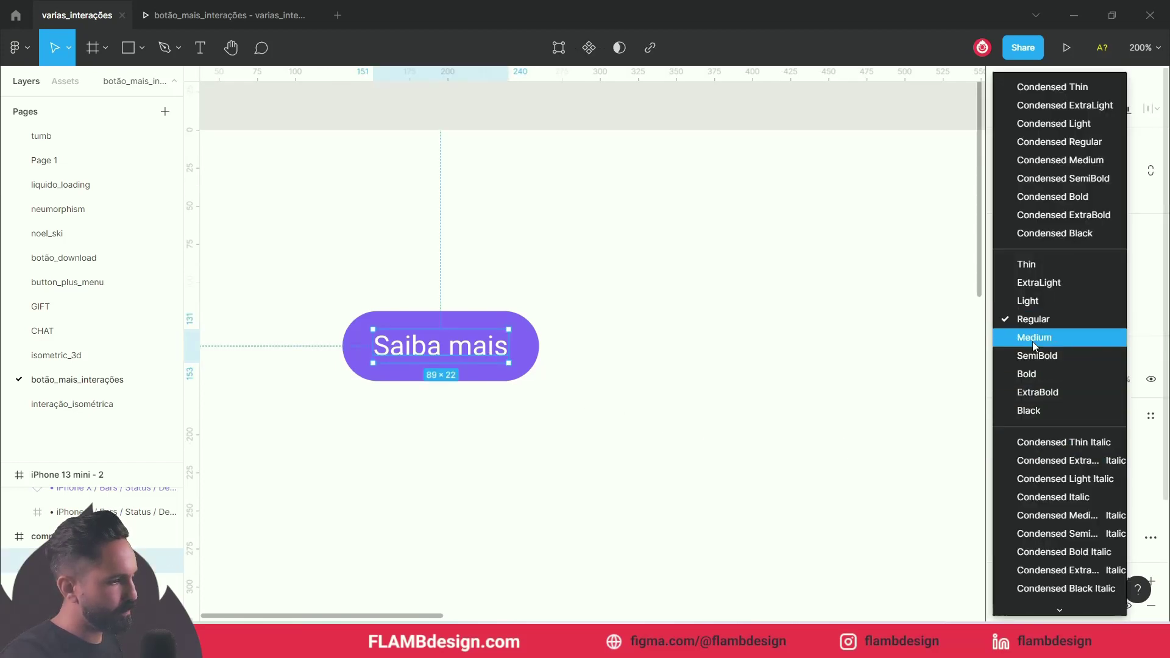
left_click(1035, 373)
left_click(364, 406)
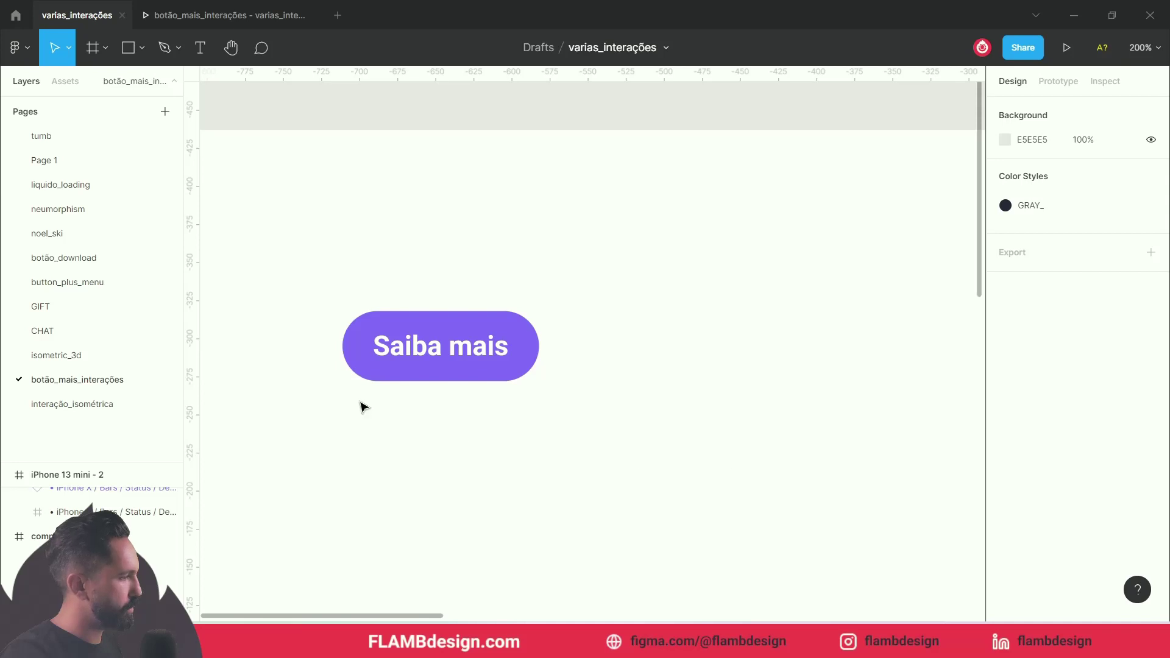
left_click_drag(327, 261, 590, 410)
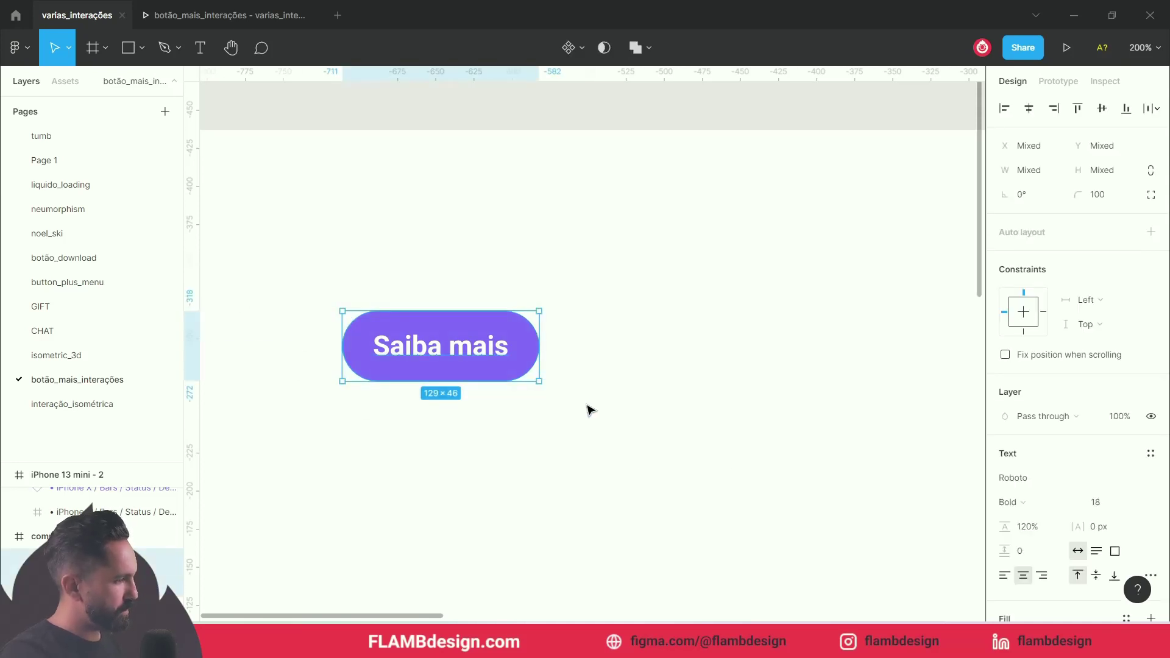
Turn the purple Saiba mais button into a main component, Component 1.
right_click(475, 348)
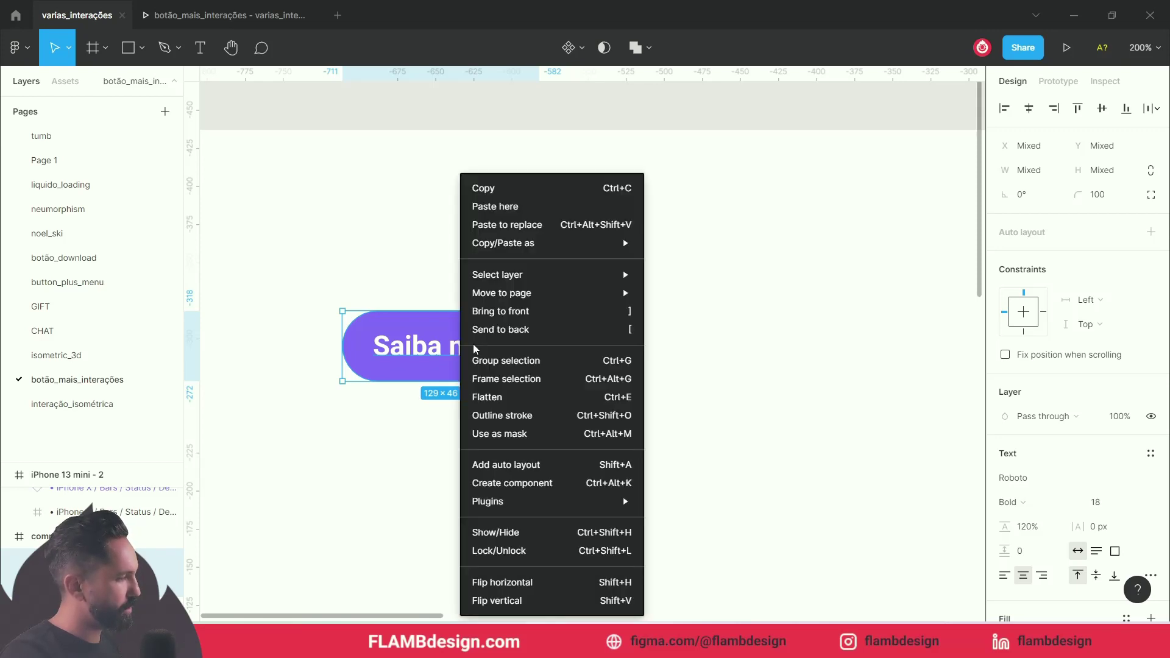
left_click(506, 484)
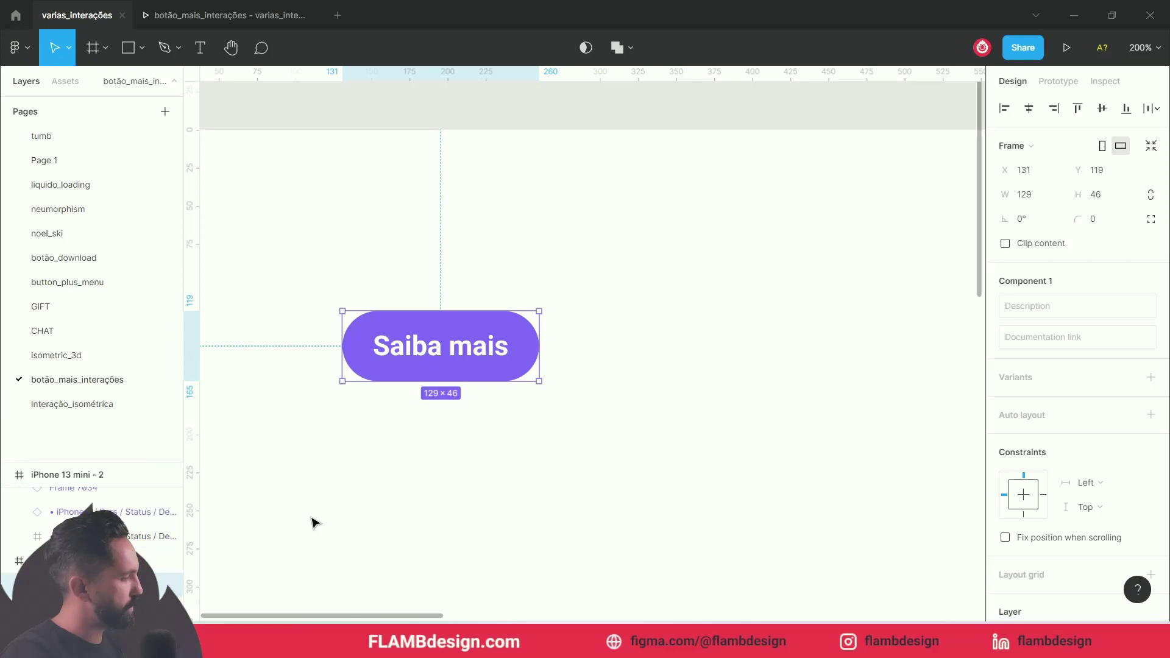
left_click(285, 537)
left_click_drag(105, 457, 118, 166)
left_click(61, 343)
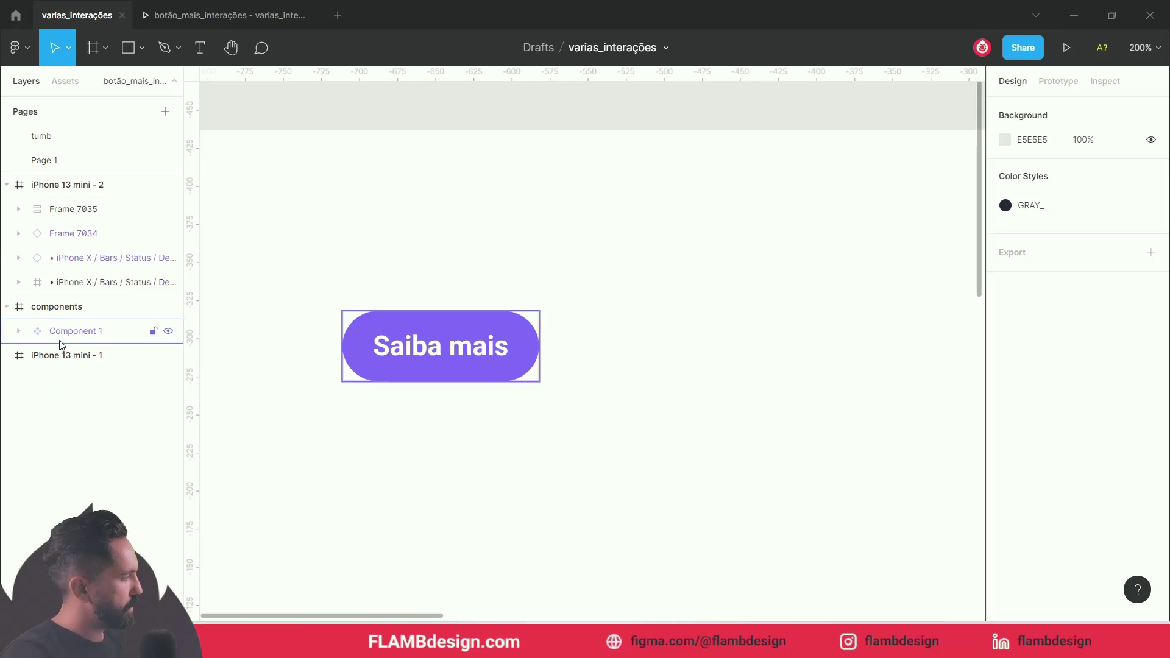
left_click(66, 338)
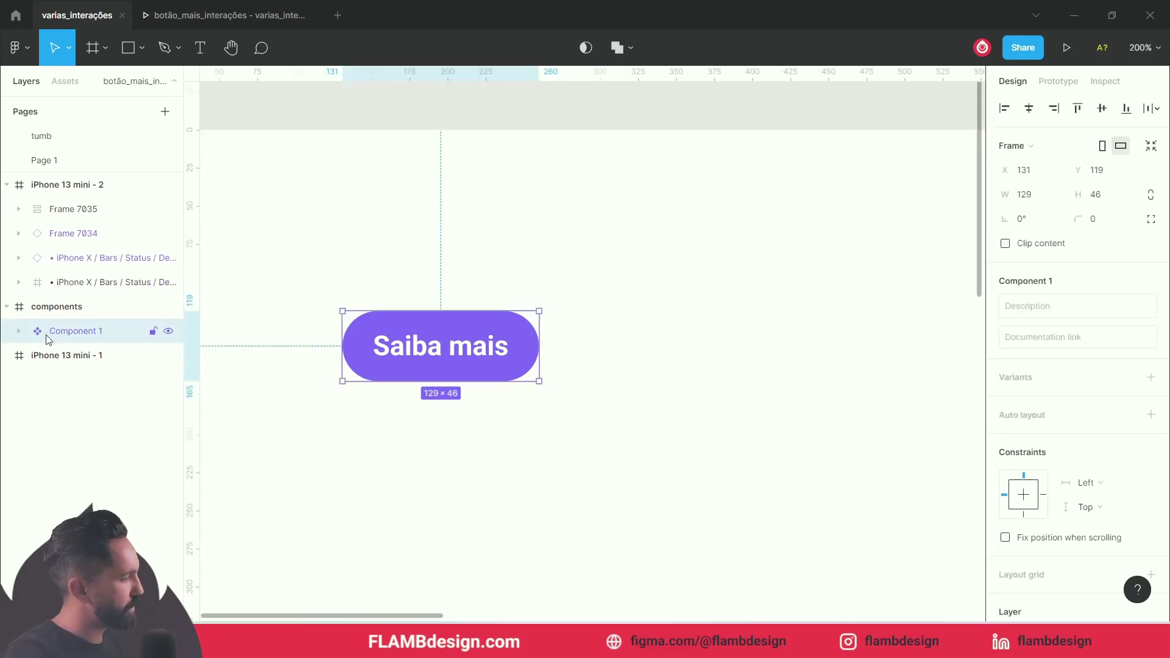
Move Component 1 to X 196, Y 85 in the components frame.
left_click(352, 444)
left_click(426, 374)
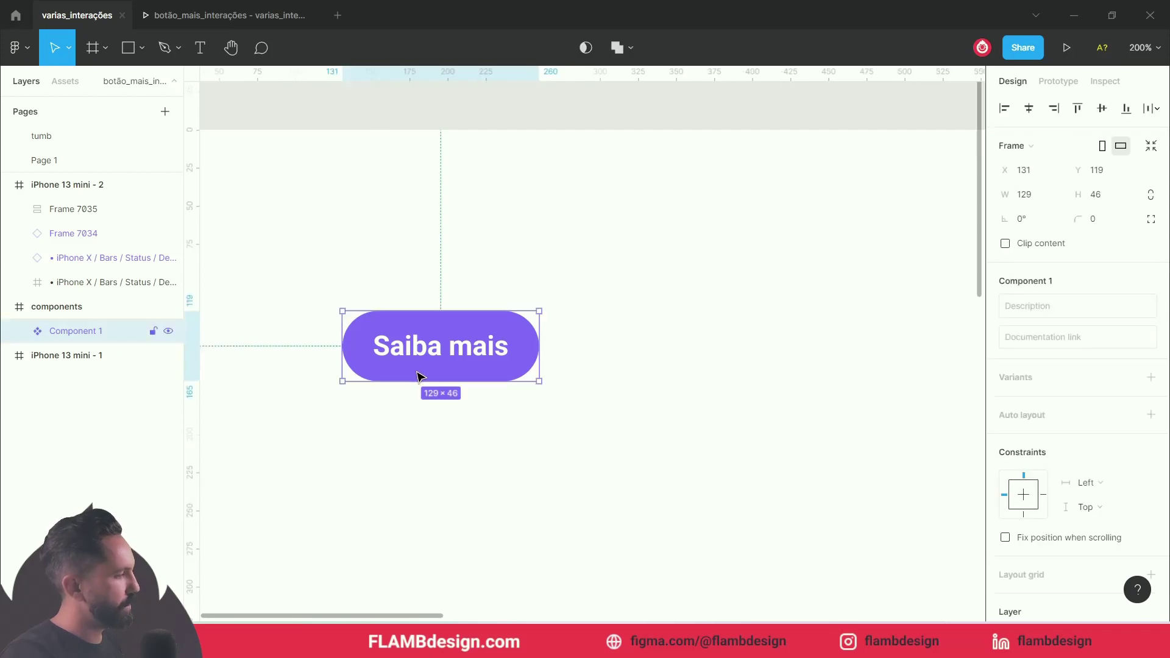
mouse_move(431, 366)
left_mouse_down()
mouse_move(528, 313)
mouse_move(608, 331)
left_mouse_up()
scroll(579, 323, "up", 1)
left_click(699, 378)
left_click(600, 330)
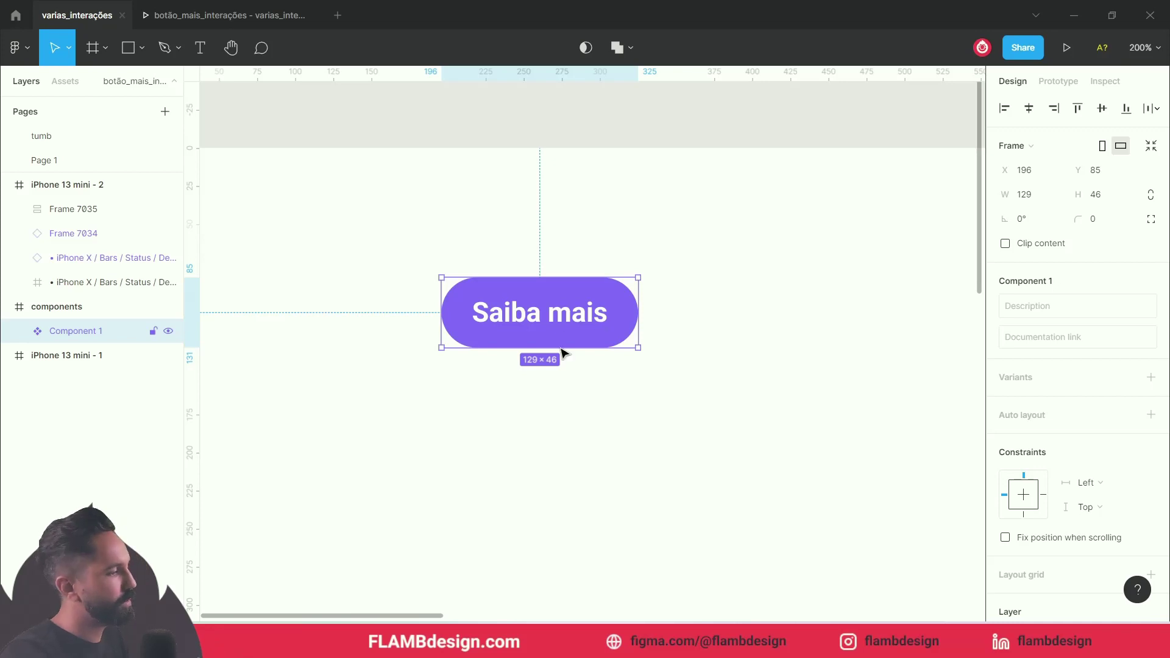
left_click(622, 451)
left_click(585, 335)
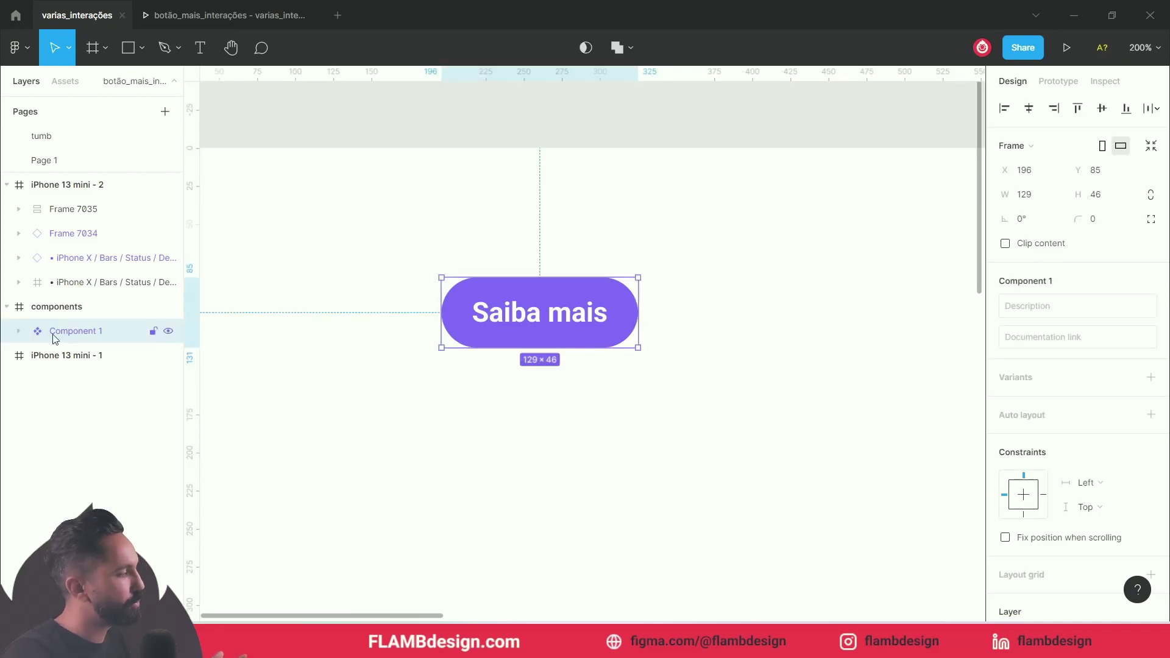
Rename the Component 1 layer to 'botao'.
double_click(85, 332)
type("bot")
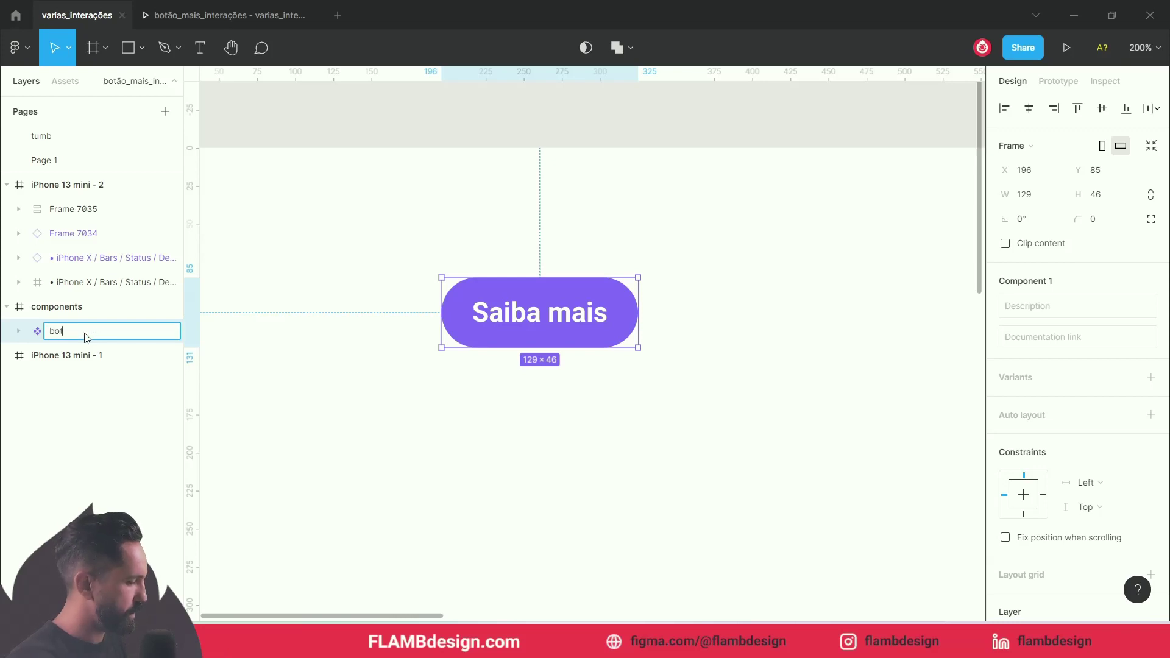
left_click(292, 368)
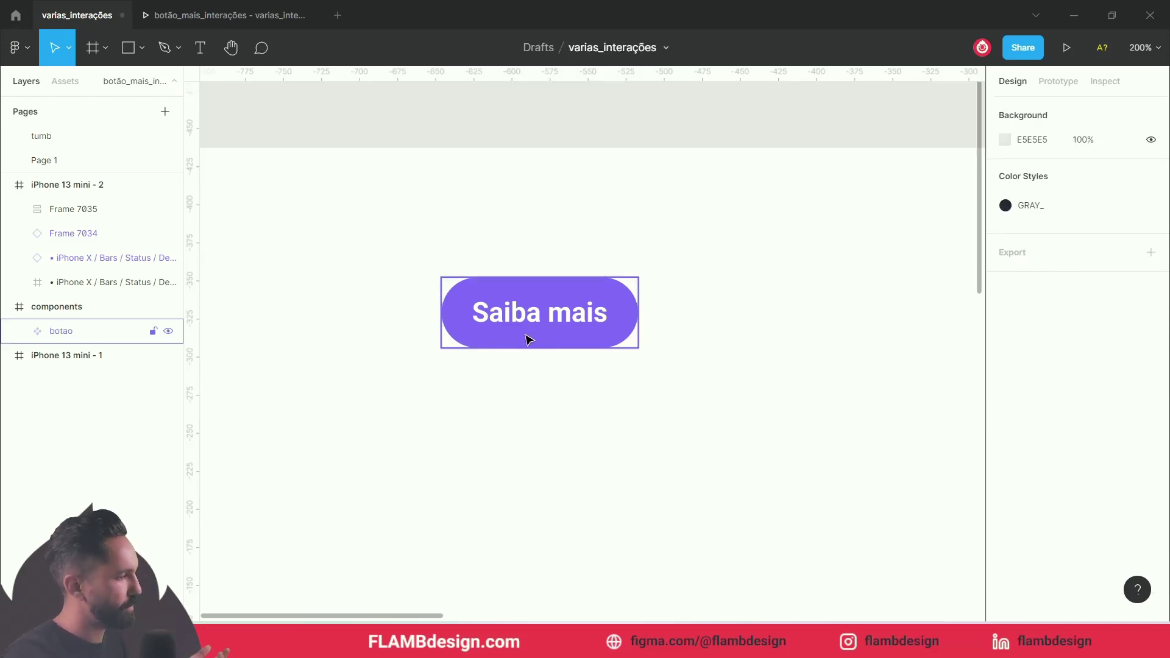
left_click(535, 339)
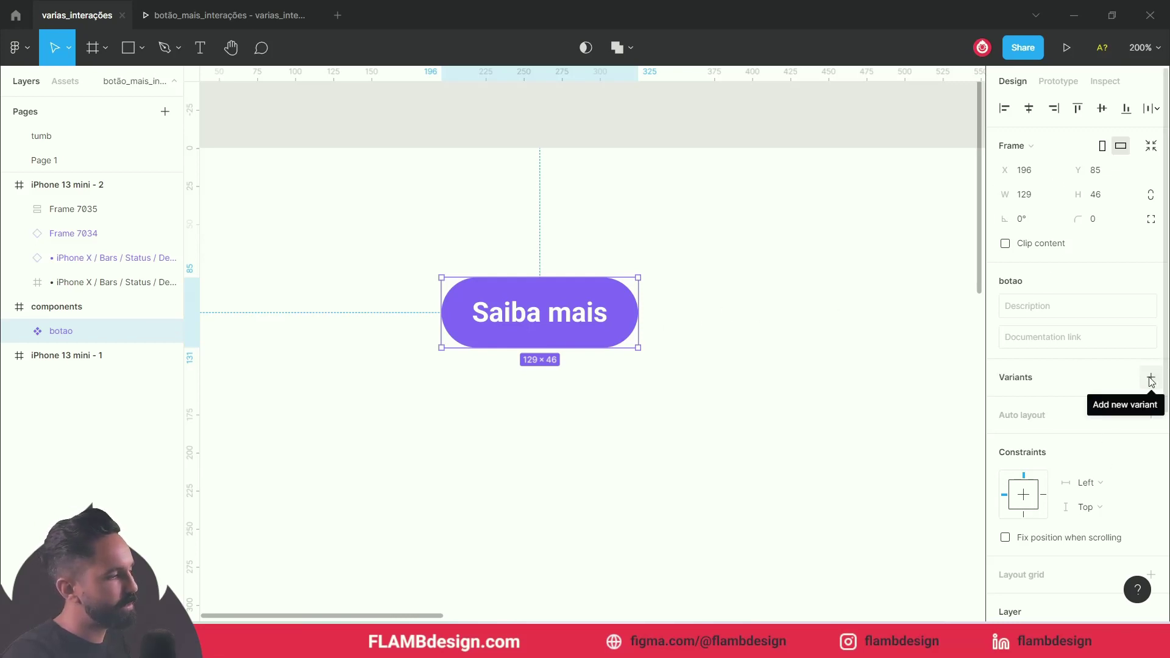
Add a Variant2 to botao and fill its button darker purple 5A47B9.
left_click(1150, 379)
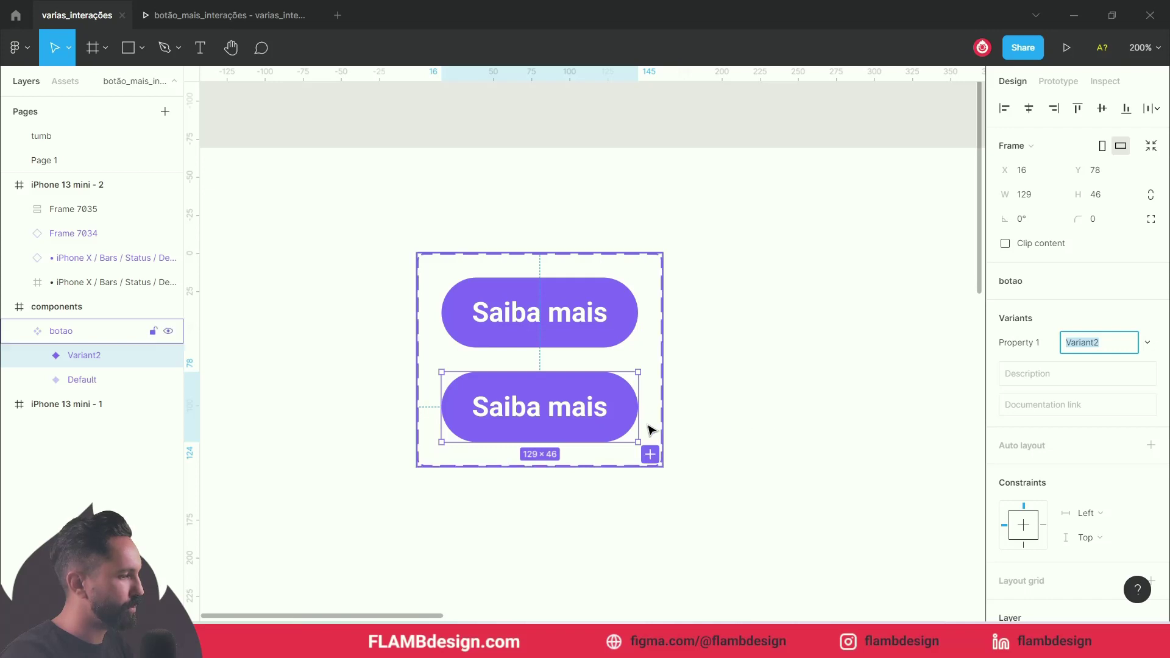
scroll(1057, 466, "down", 2)
scroll(1057, 467, "down", 2)
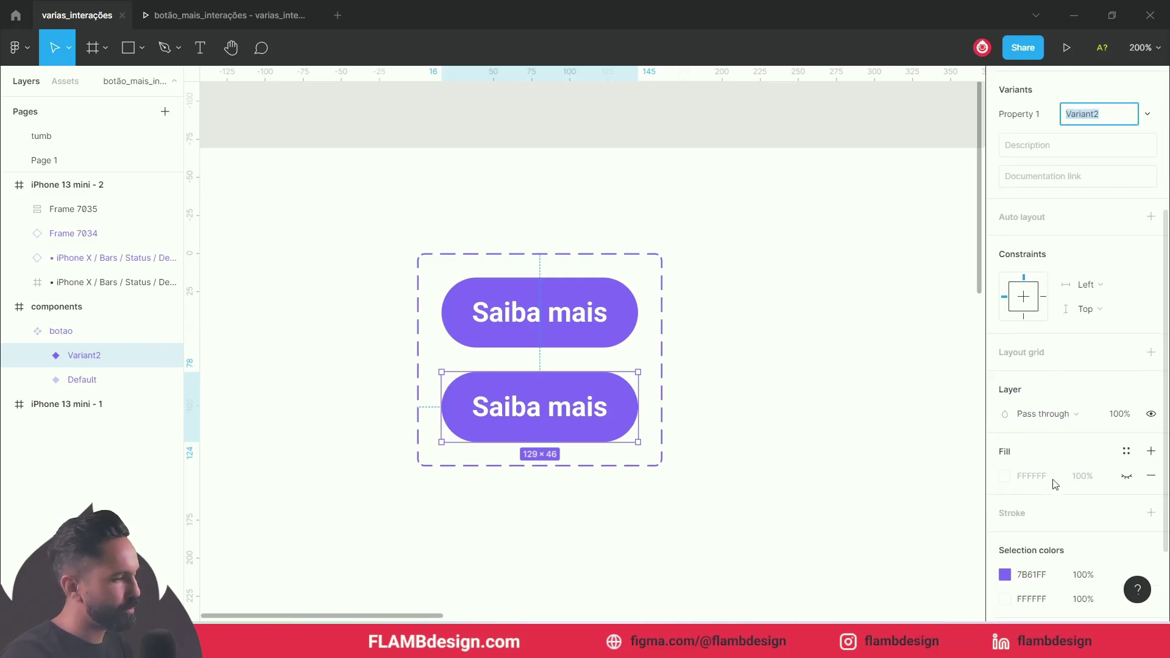
left_click(1004, 575)
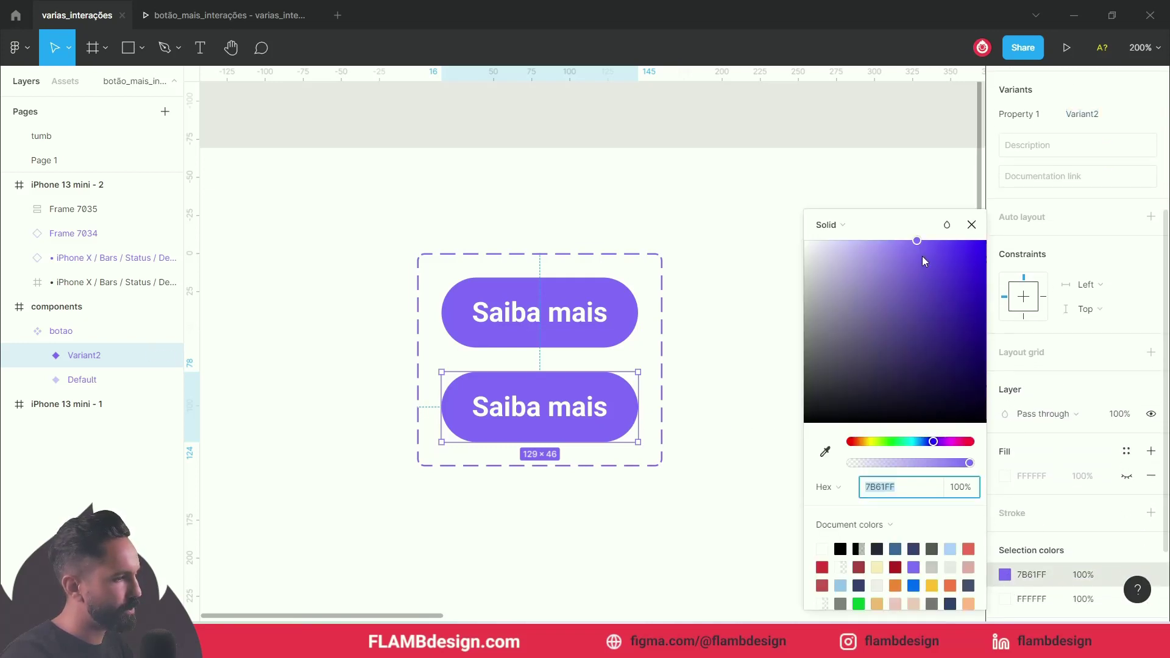
mouse_move(923, 252)
left_mouse_down()
mouse_move(946, 265)
mouse_move(917, 296)
left_mouse_up()
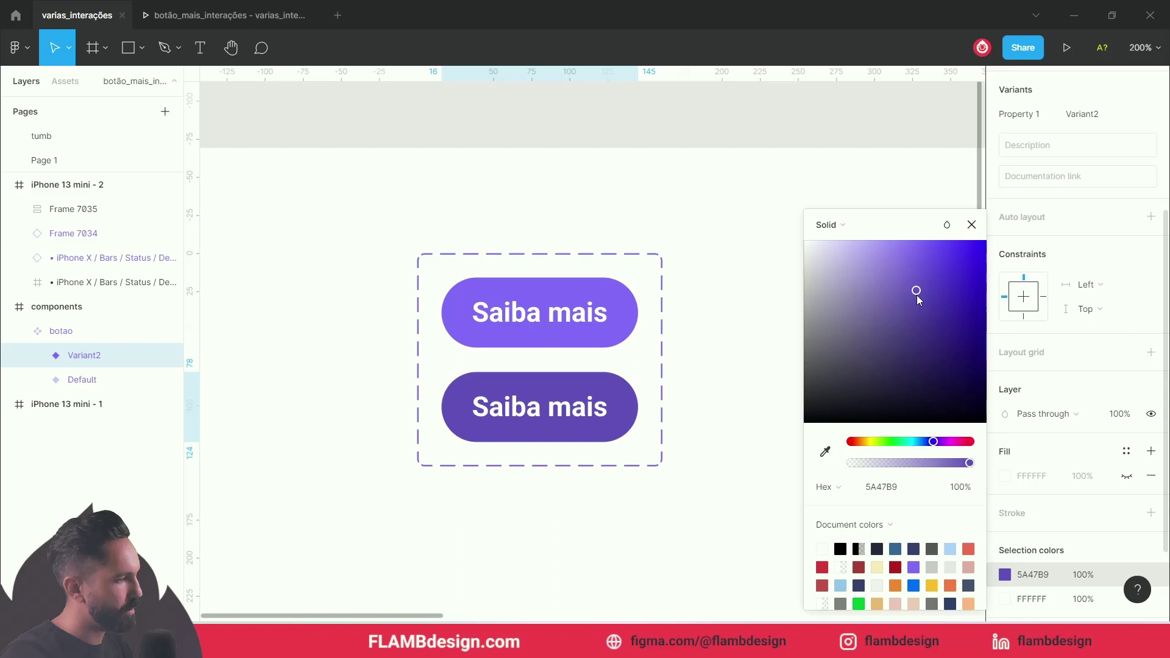
left_click(699, 374)
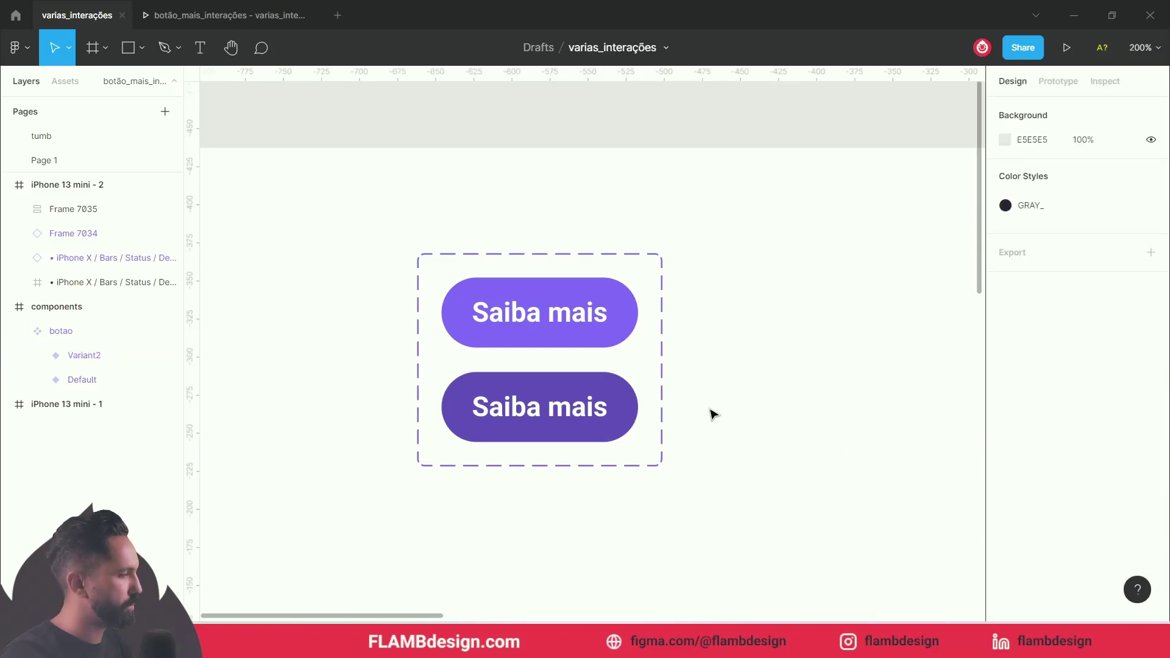
left_click(601, 409)
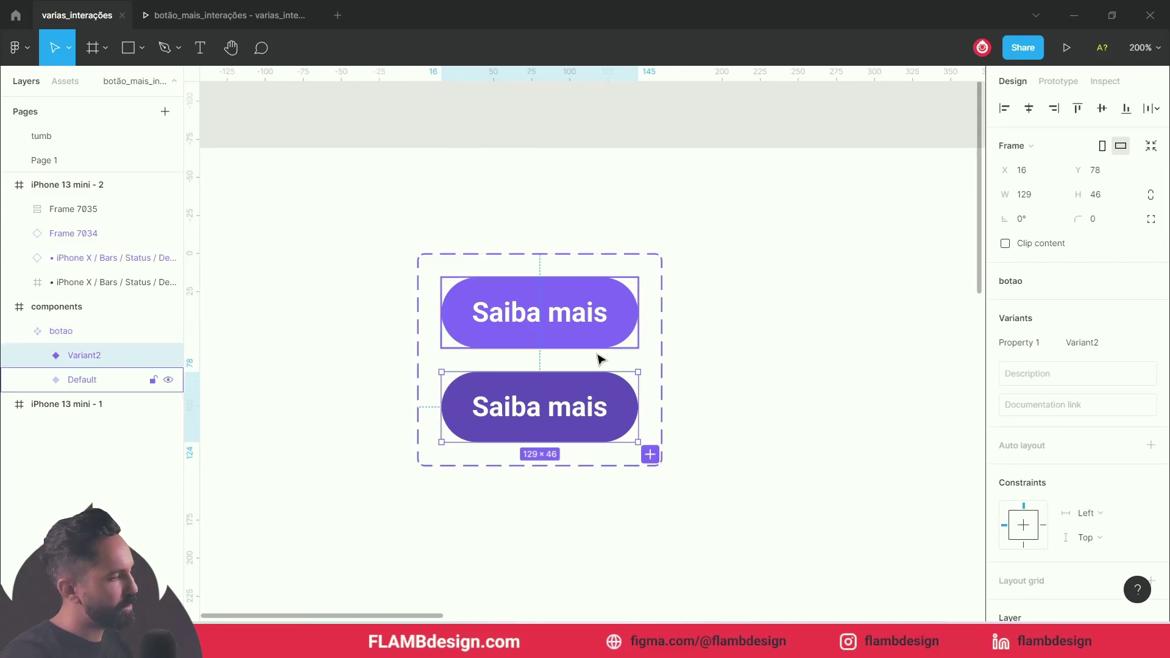
Add a third variant, Variant3, with its pill filled grey 959595, and view all three buttons.
scroll(590, 394, "up", 3, "ctrl")
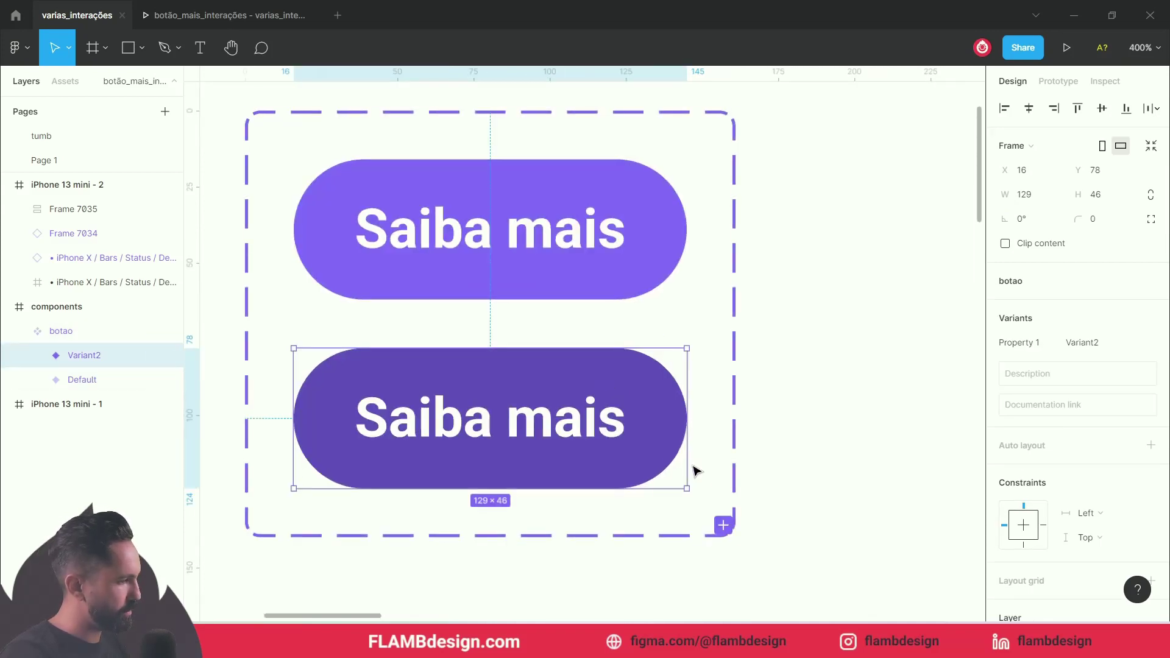
left_click(723, 525)
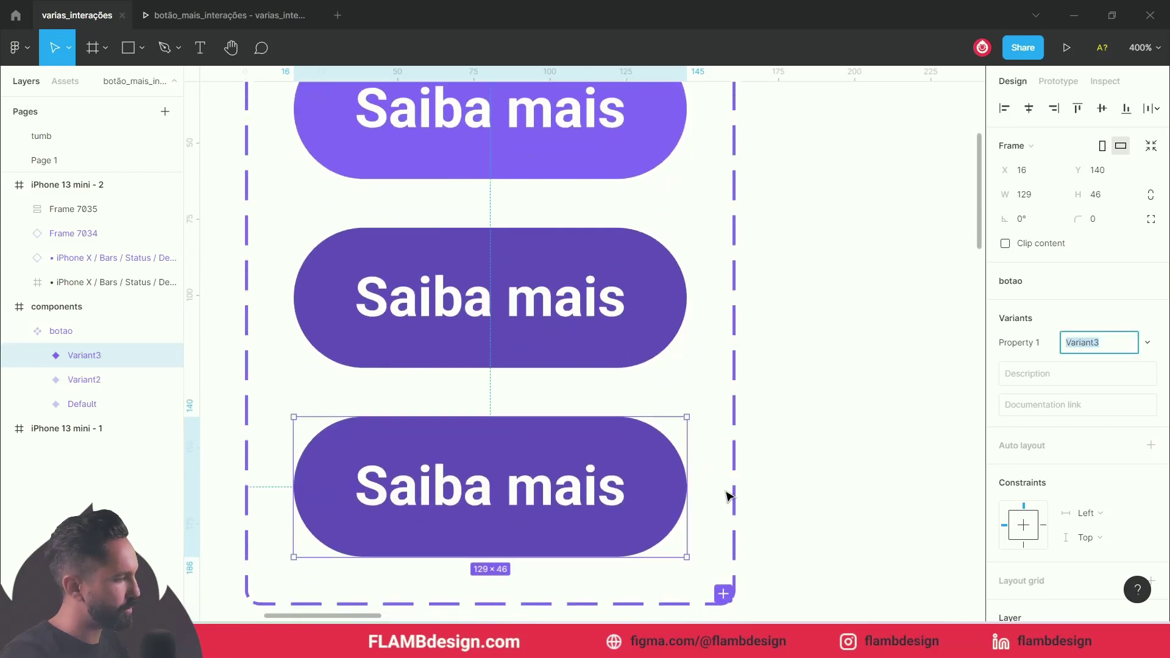
double_click(603, 443)
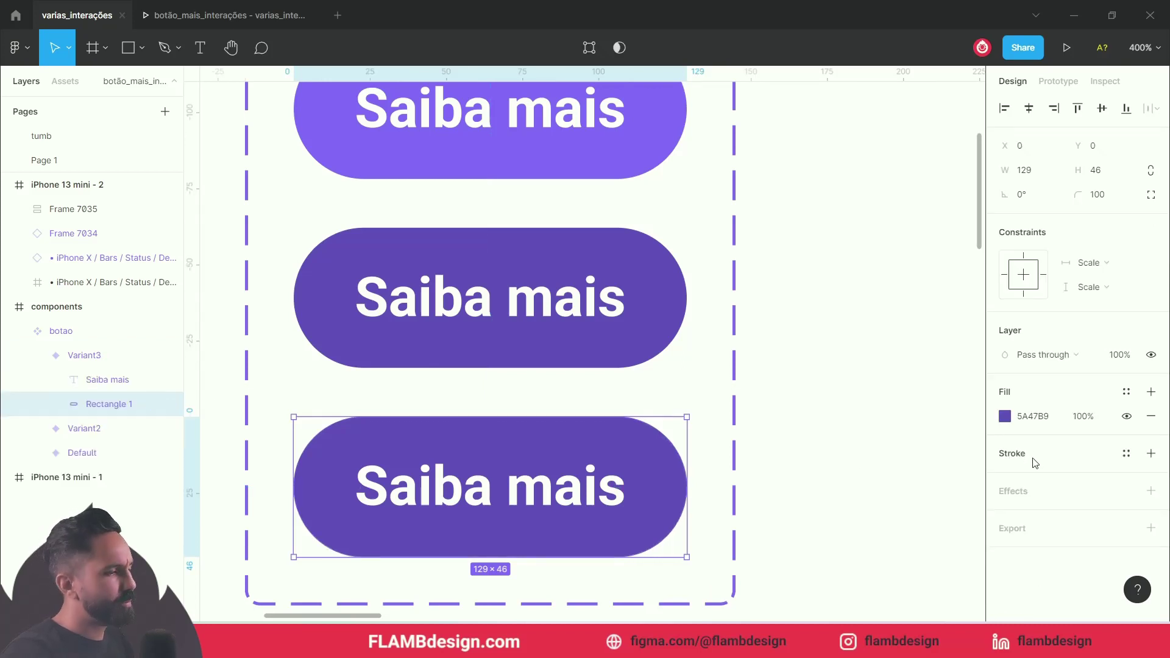
left_click(1005, 417)
left_click_drag(886, 339, 803, 319)
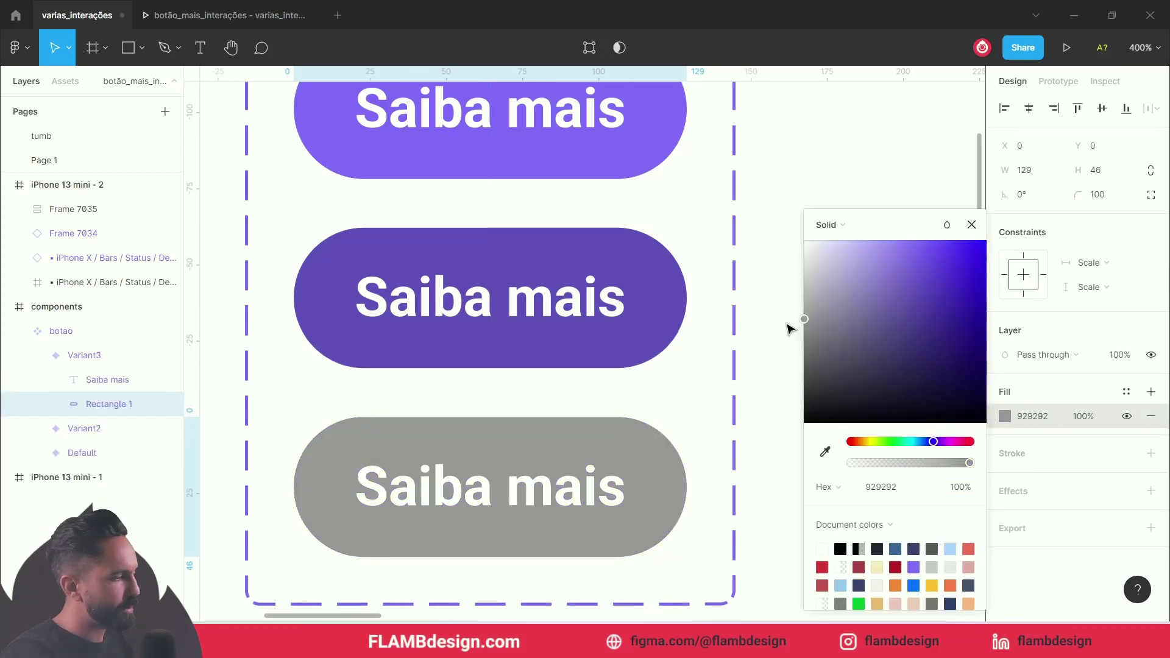
left_click_drag(785, 328, 784, 328)
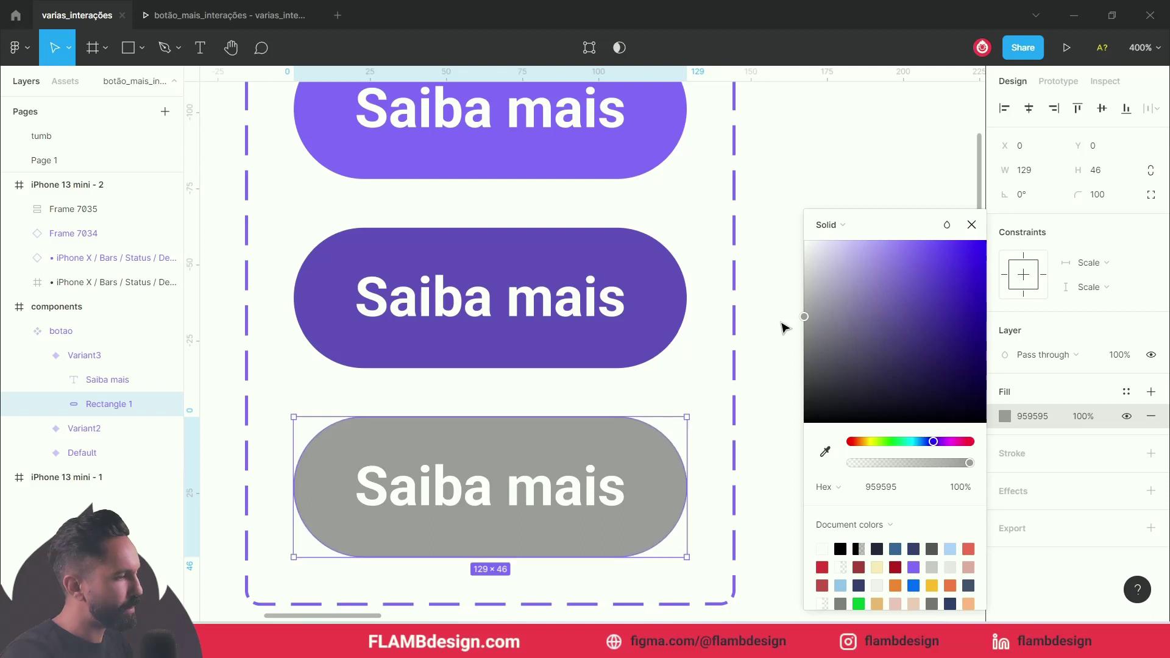
left_click(784, 194)
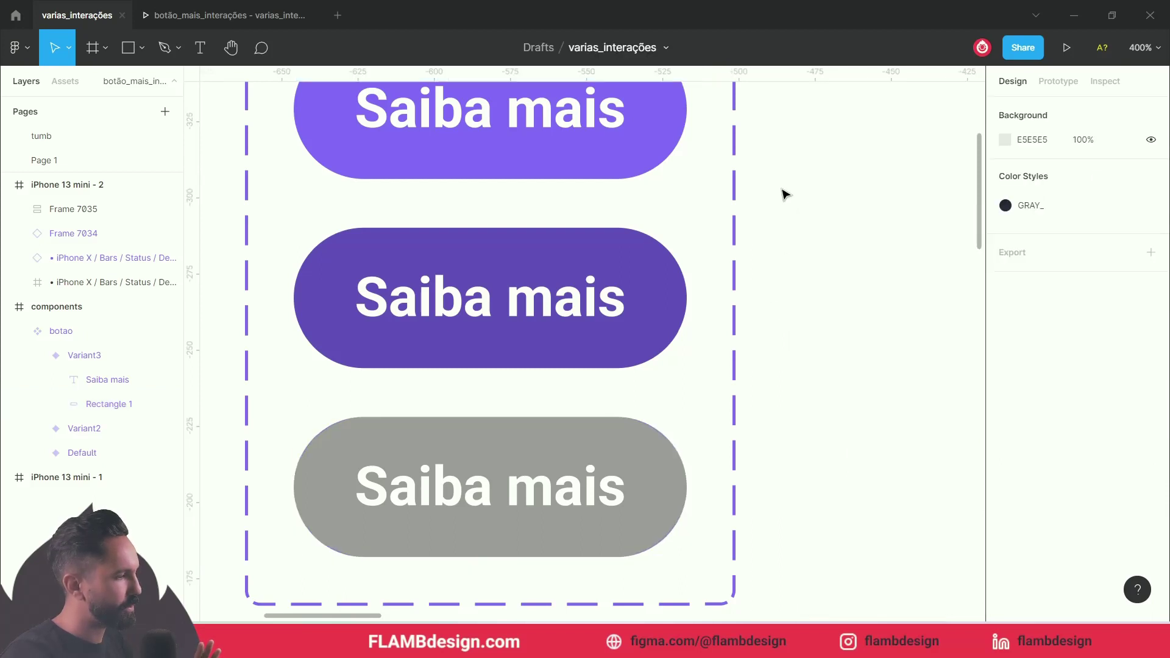
scroll(792, 256, "up", 1)
scroll(713, 261, "up", 2)
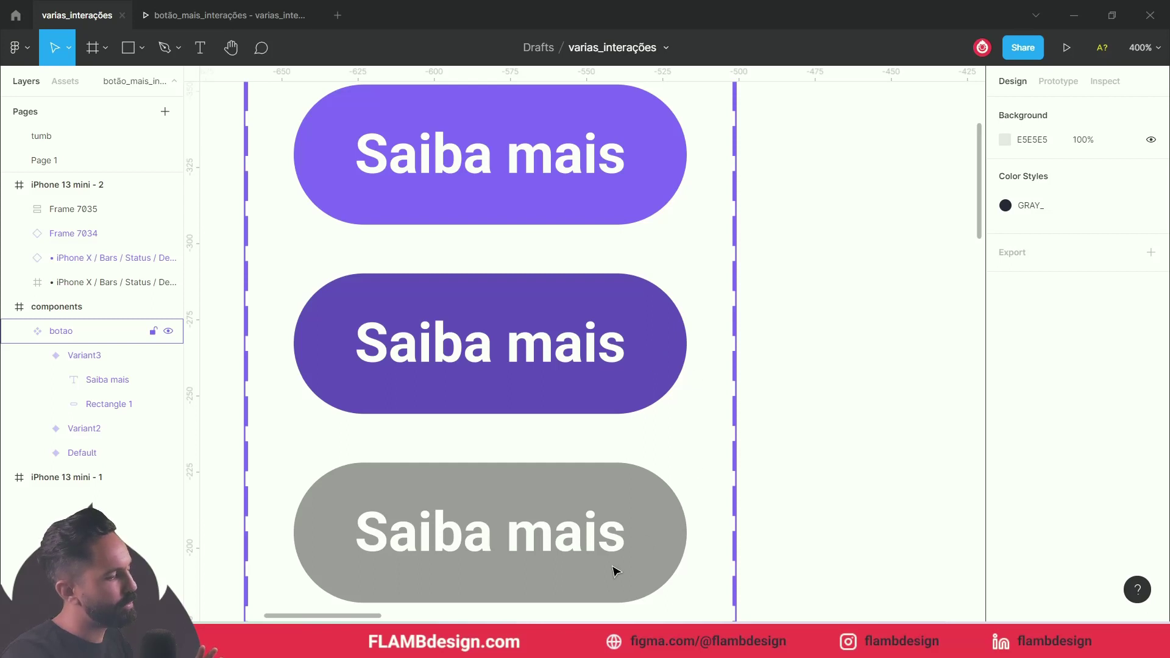
scroll(614, 571, "down", 1)
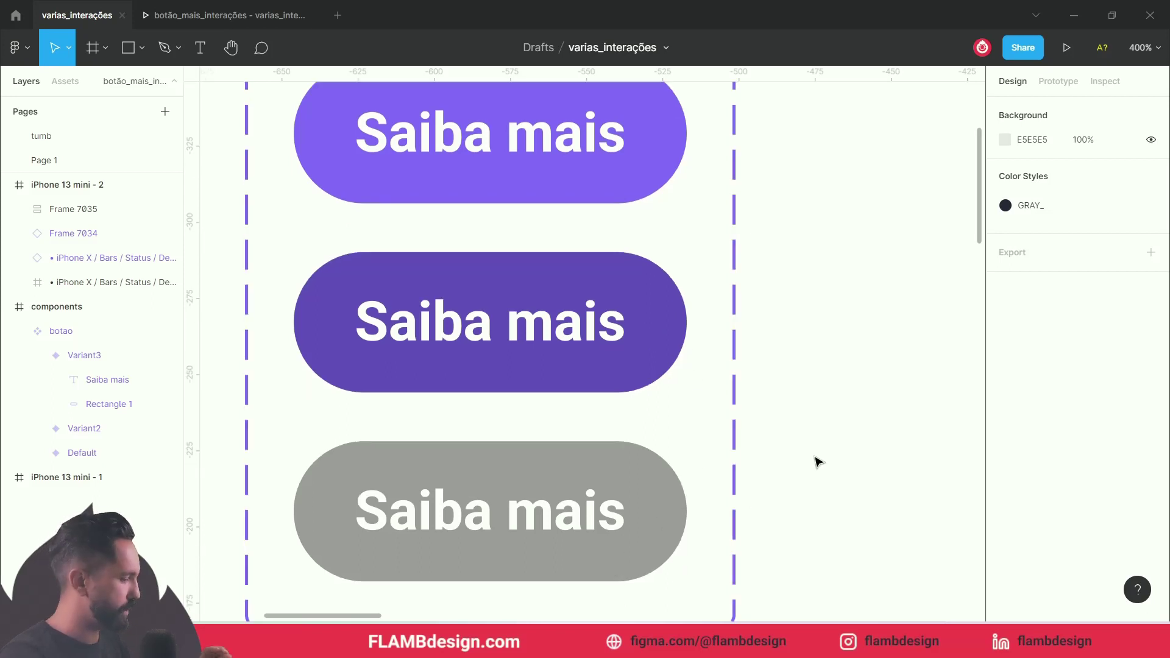
key("minus")
key("minus")
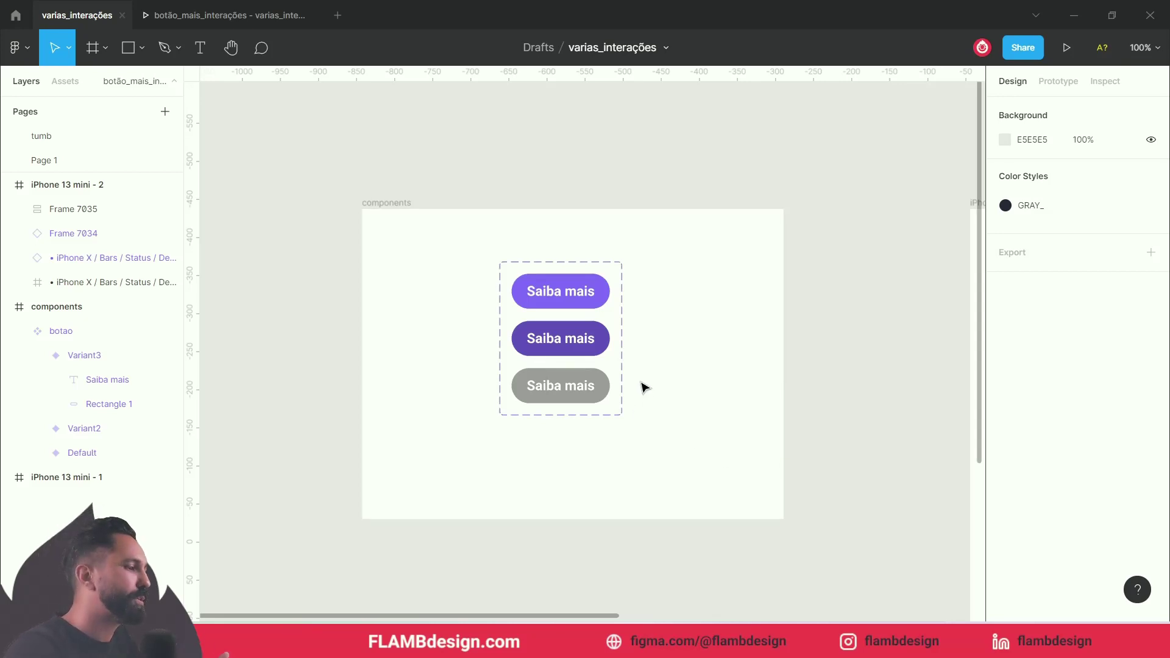
Connect the Default variant to Variant2 with a While hovering trigger instead of On tap.
left_click(602, 334)
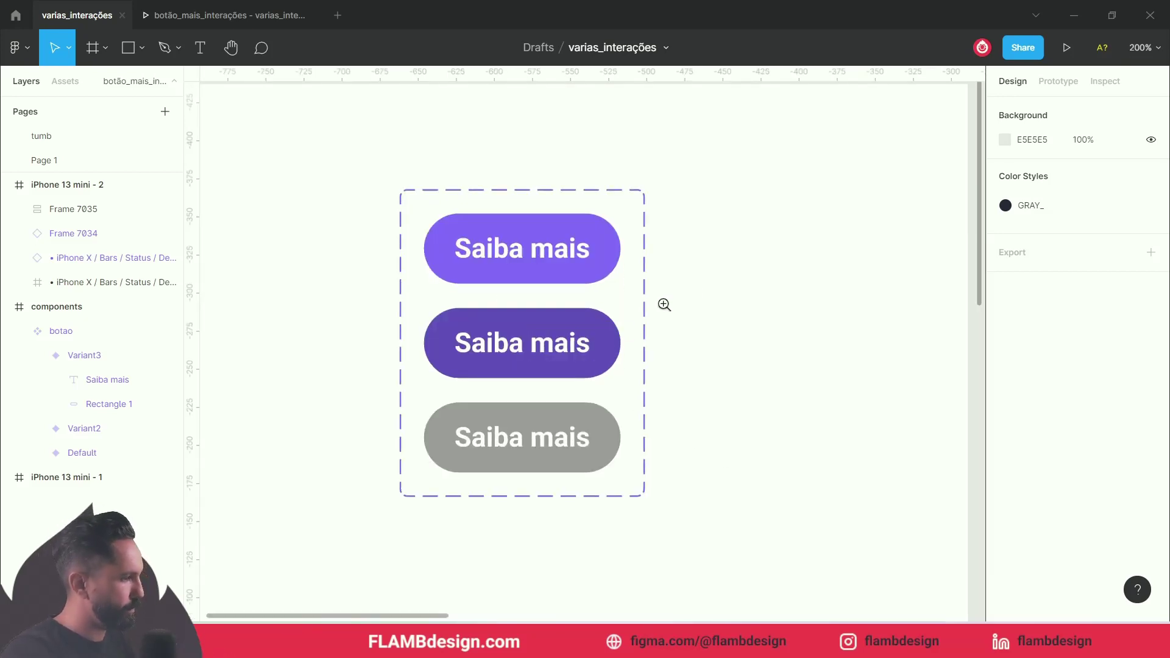
left_click(539, 248)
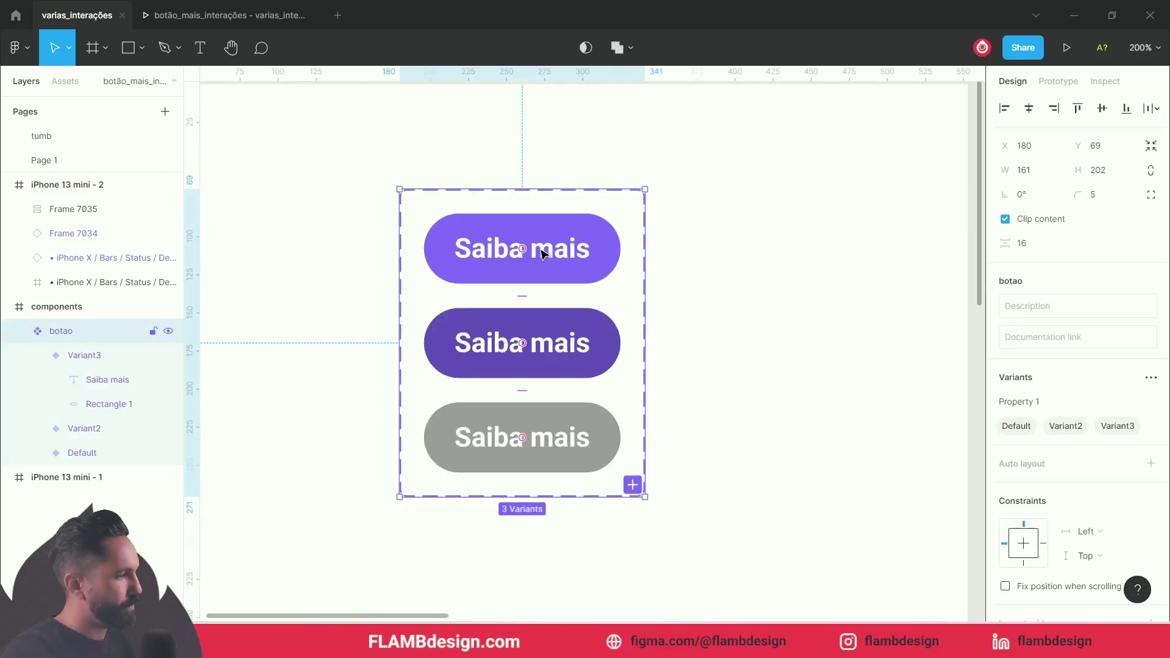
left_click(1058, 81)
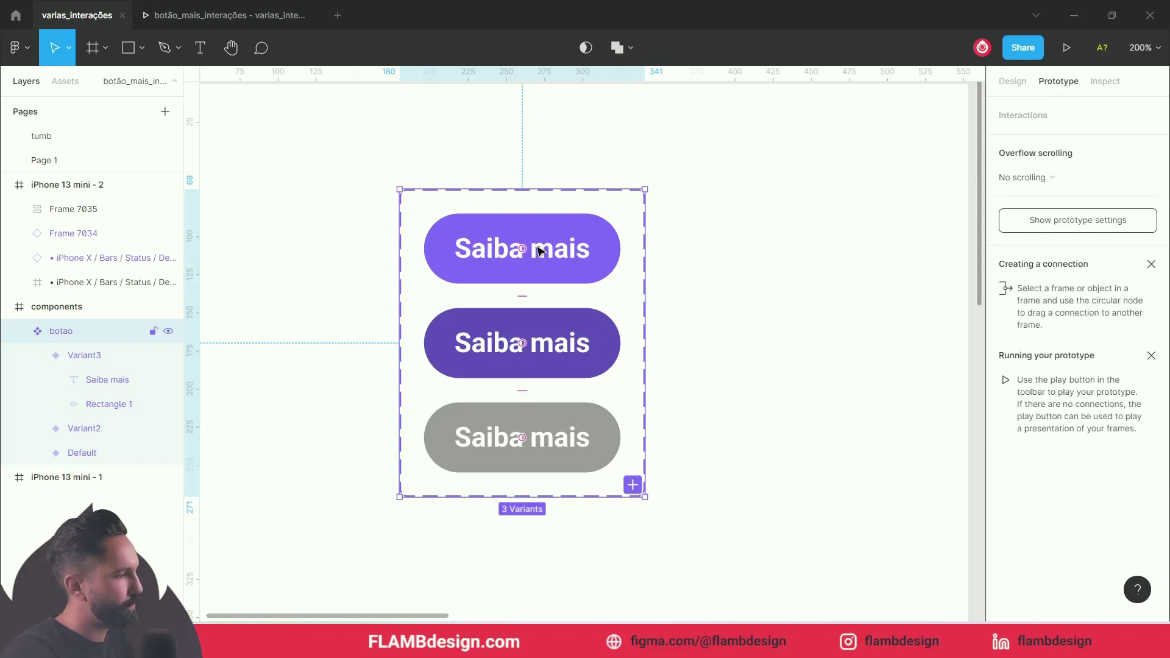
left_click(557, 237)
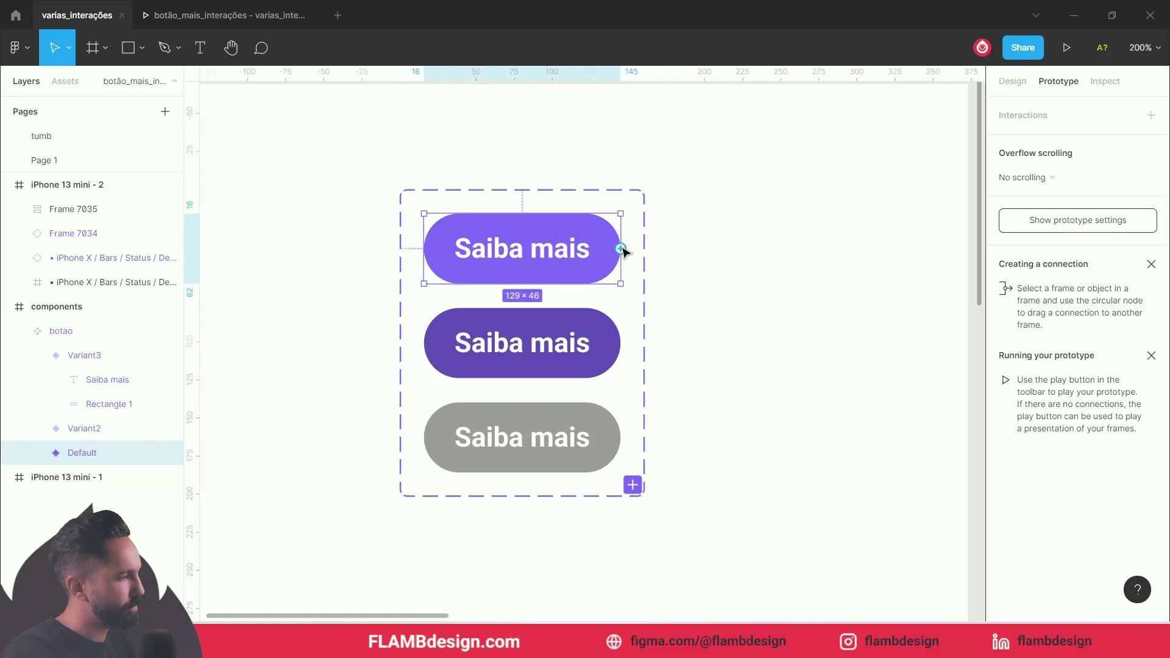
left_click_drag(621, 249, 555, 315)
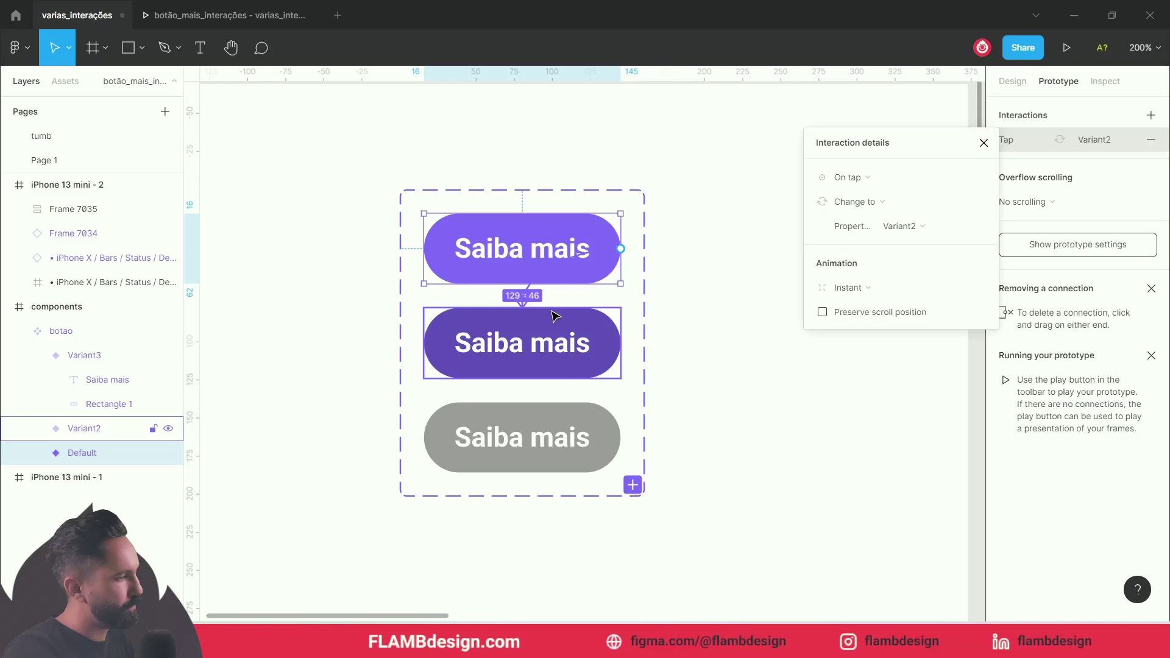
left_click(859, 181)
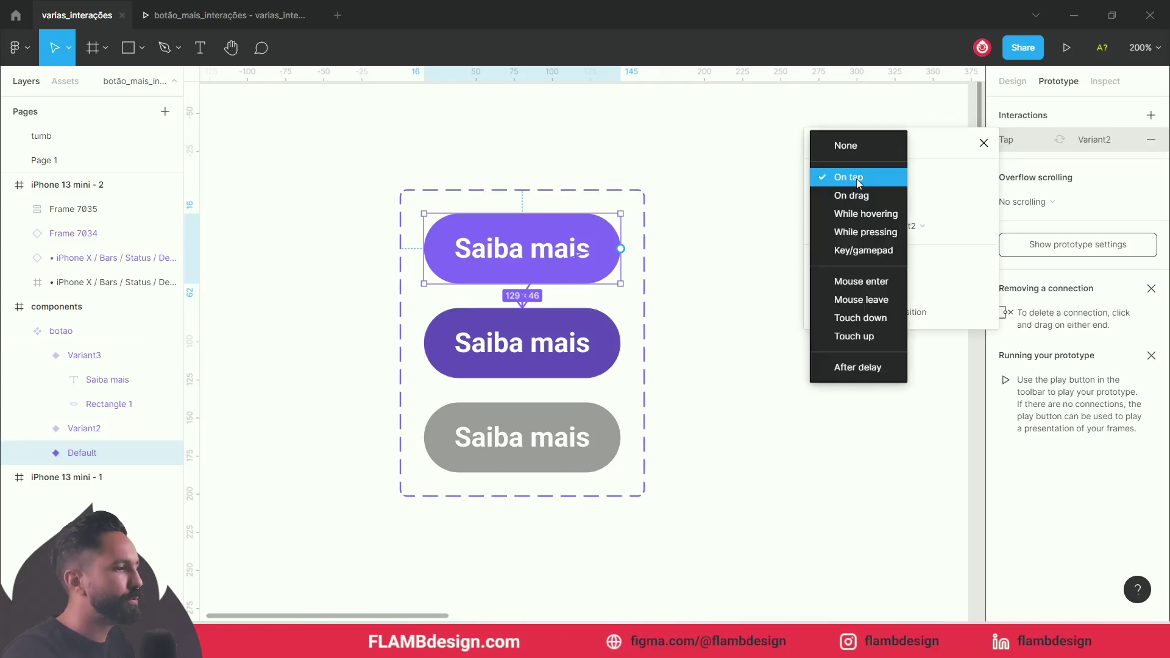
left_click(861, 217)
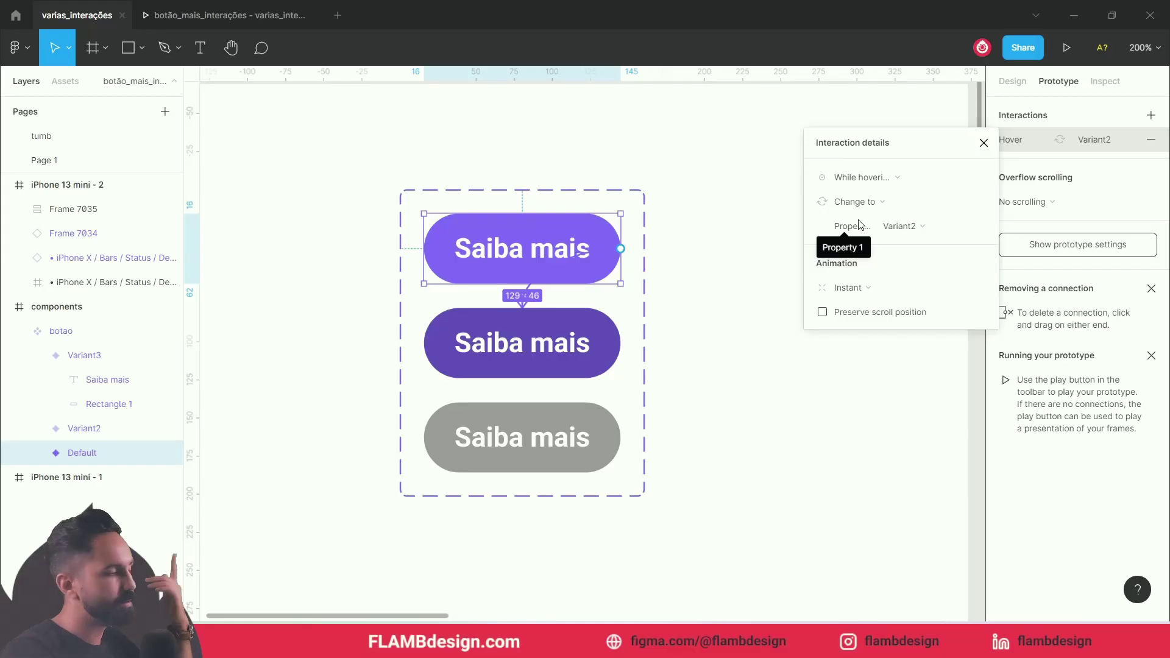
left_click(576, 352)
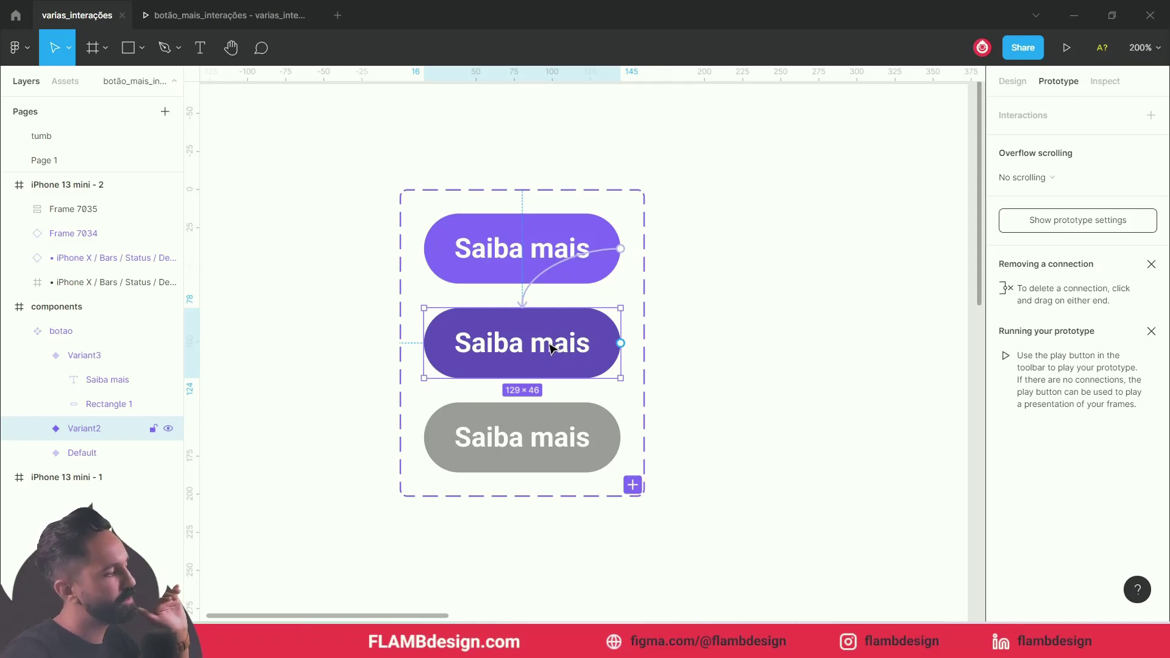
Connect Variant2 to Variant3 on tap using Smart animate.
left_click_drag(620, 343, 532, 416)
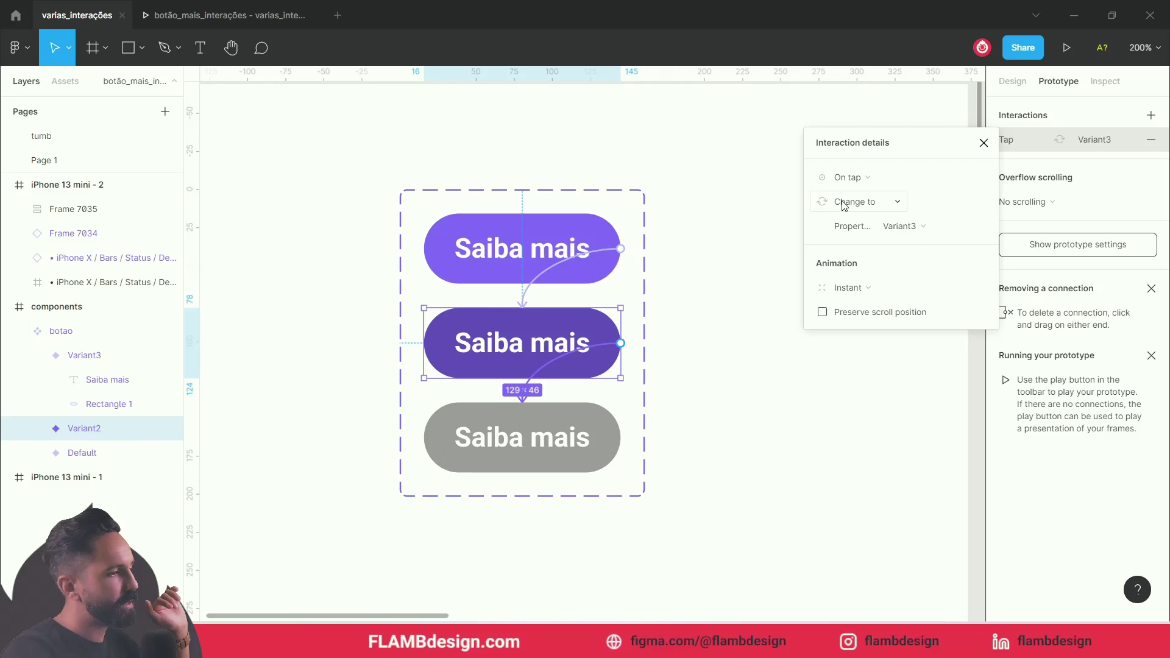
left_click(848, 287)
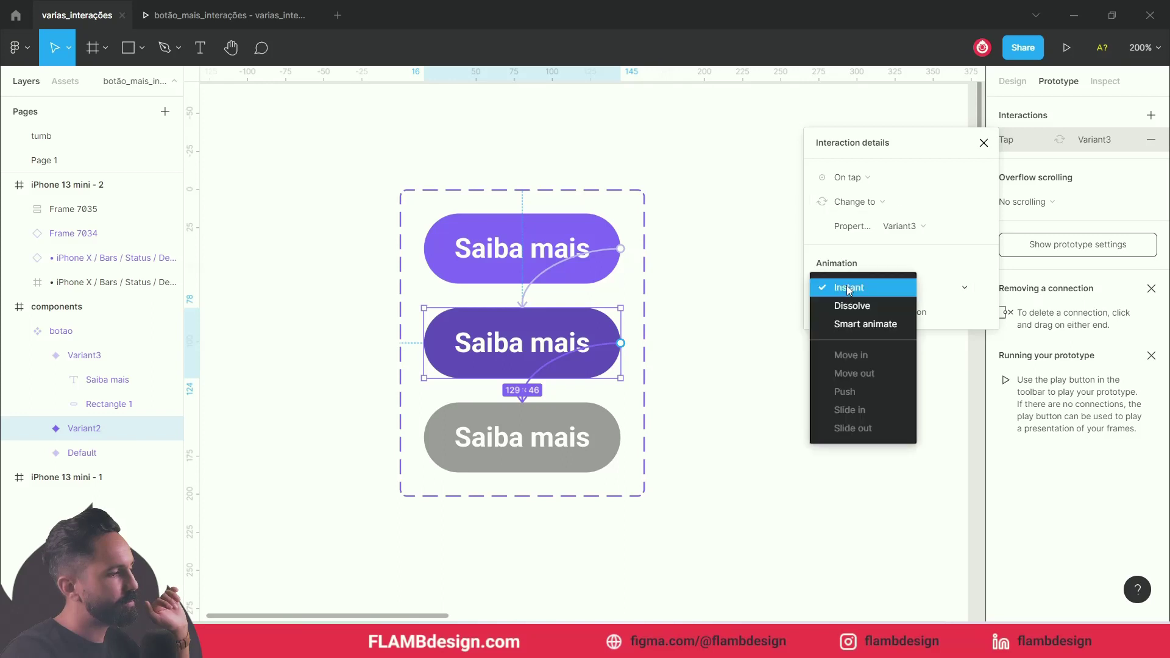
left_click(849, 326)
Switch the Default hover interaction's animation to Smart animate, Ease out, 300ms.
left_click(535, 258)
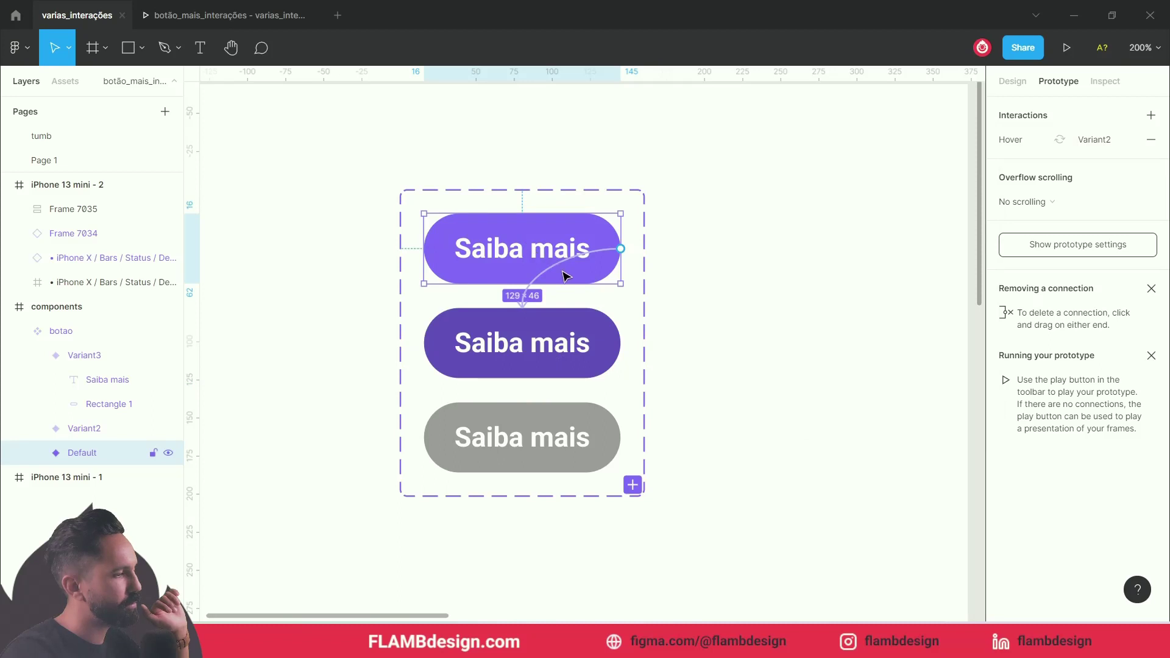
left_click(563, 273)
left_click(868, 287)
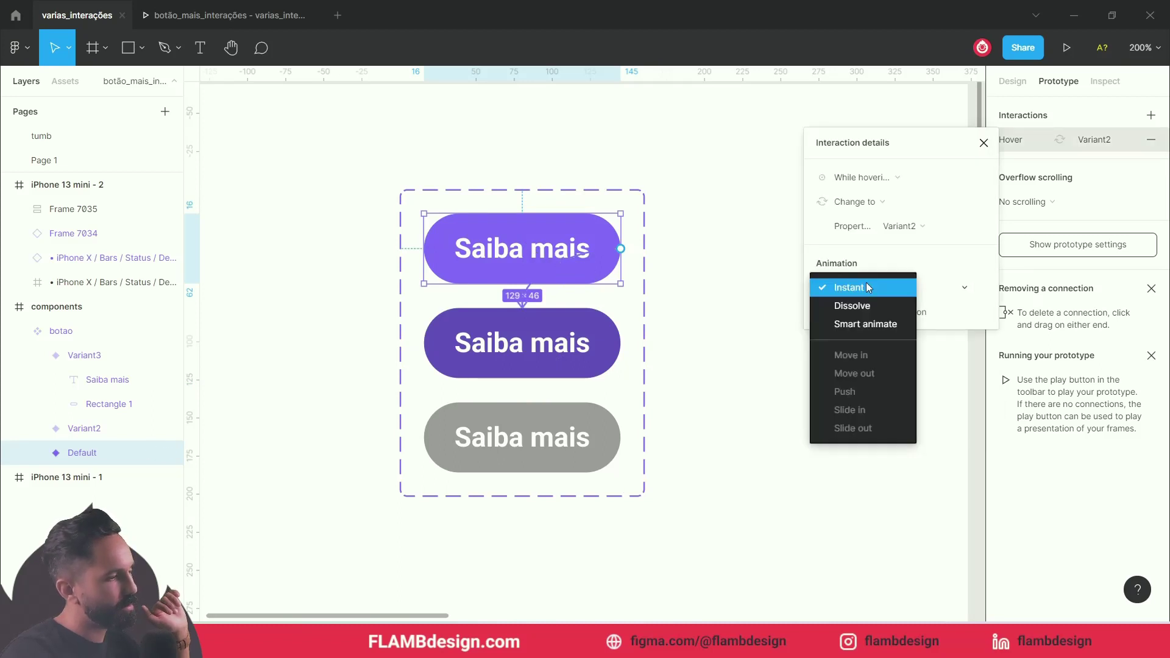
left_click(875, 327)
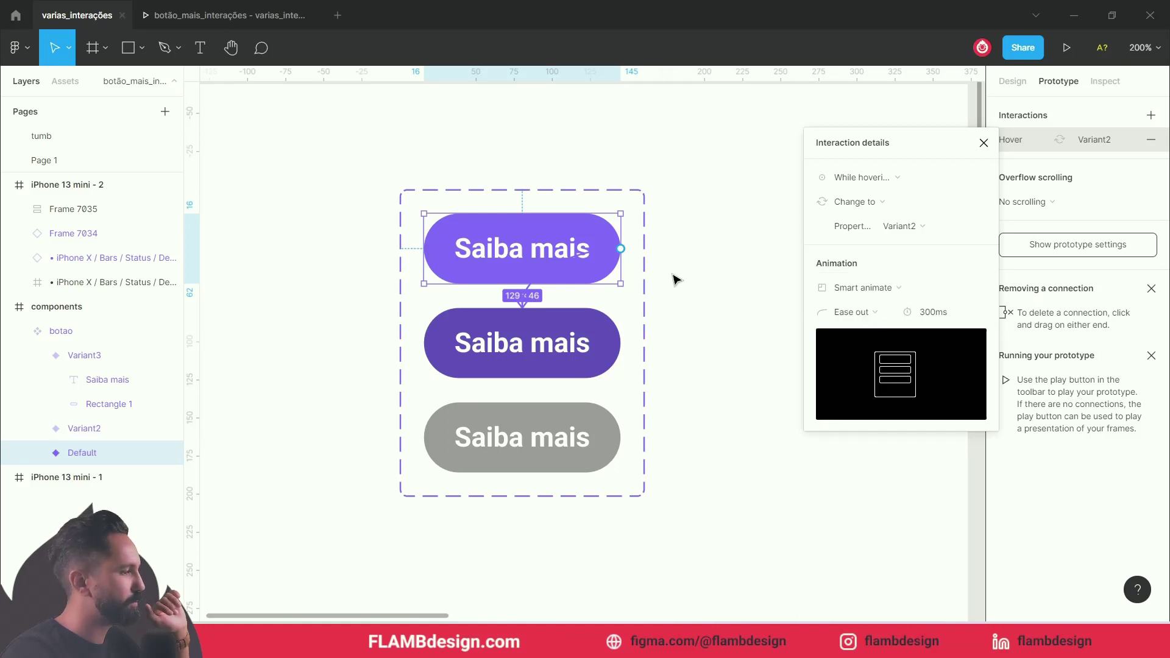
left_click(687, 310)
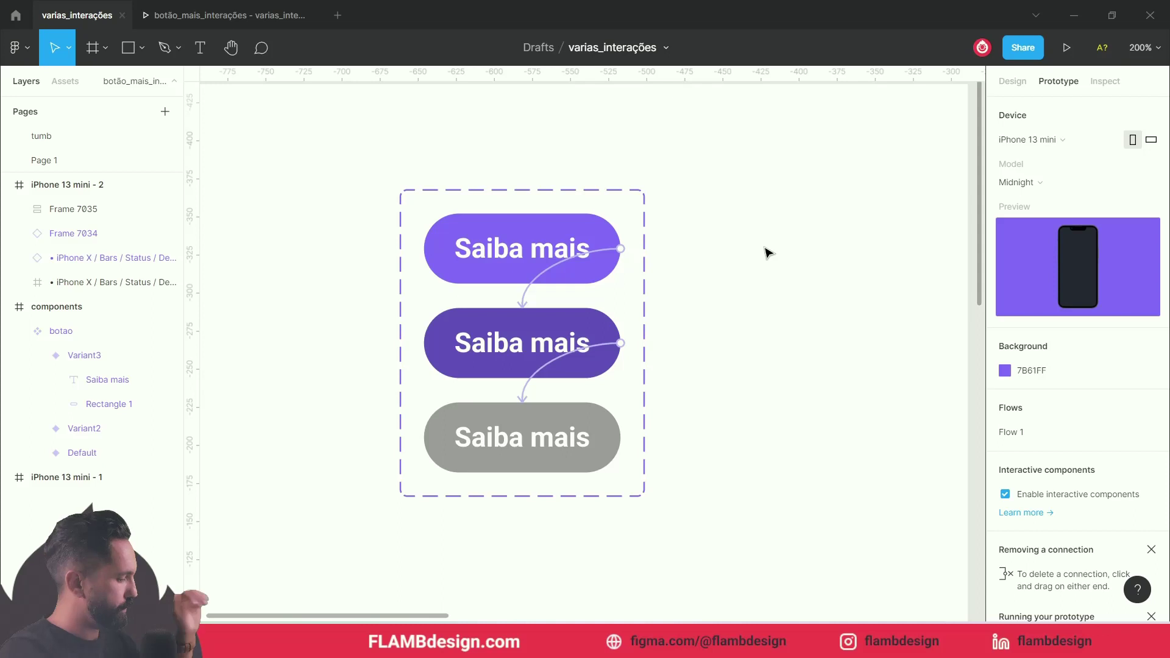
key("minus")
key("minus")
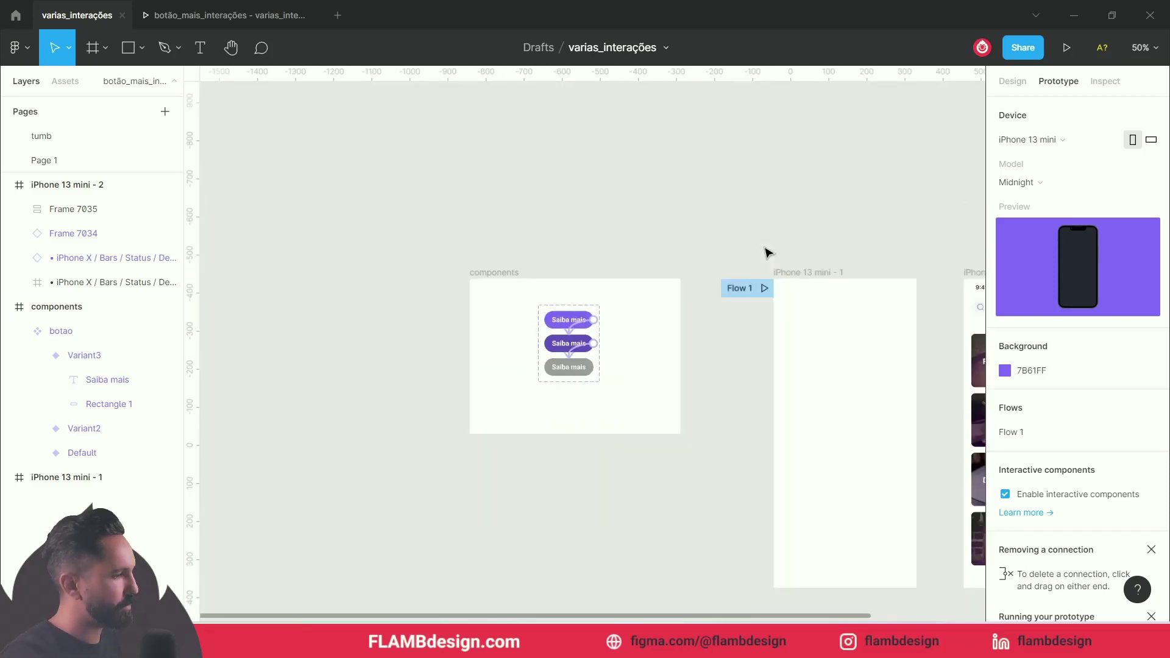
Drag a botao instance from Local components into iPhone 13 mini - 1 and nudge it lower.
left_click_drag(771, 244, 640, 230)
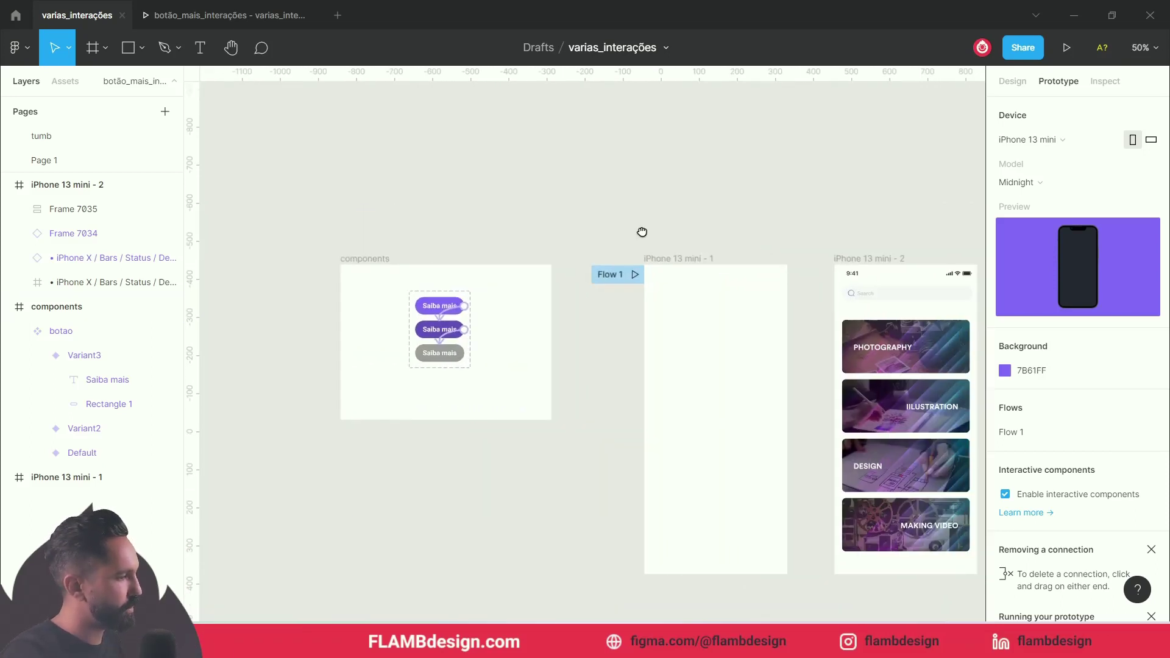
left_click(439, 299)
left_click(439, 277)
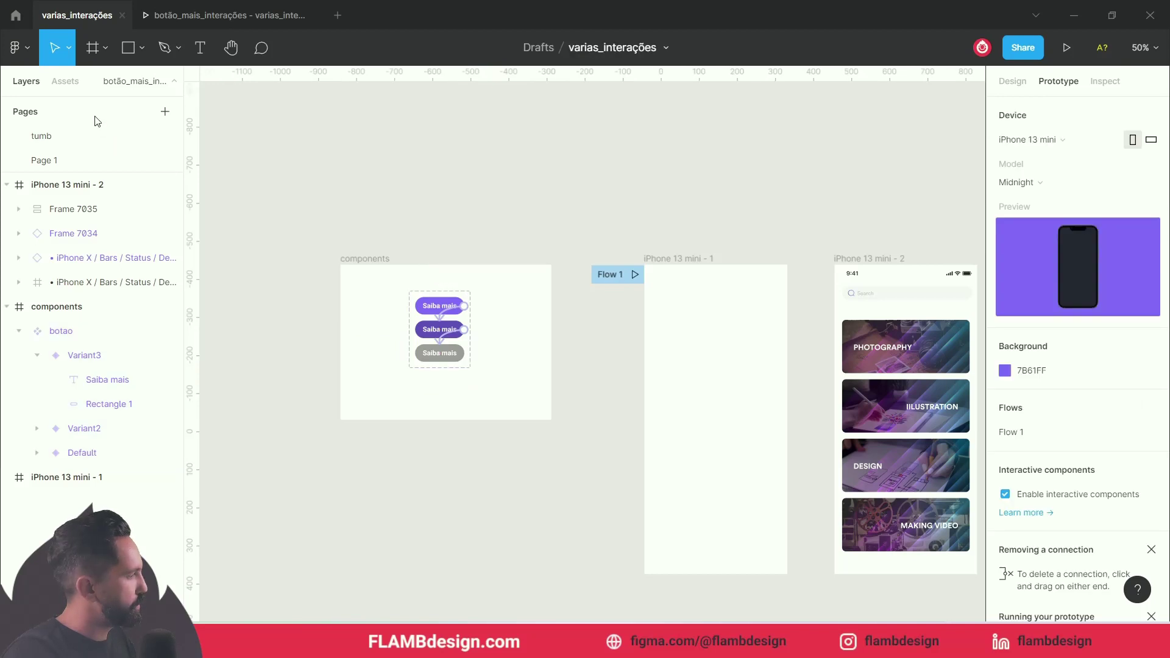
left_click(64, 85)
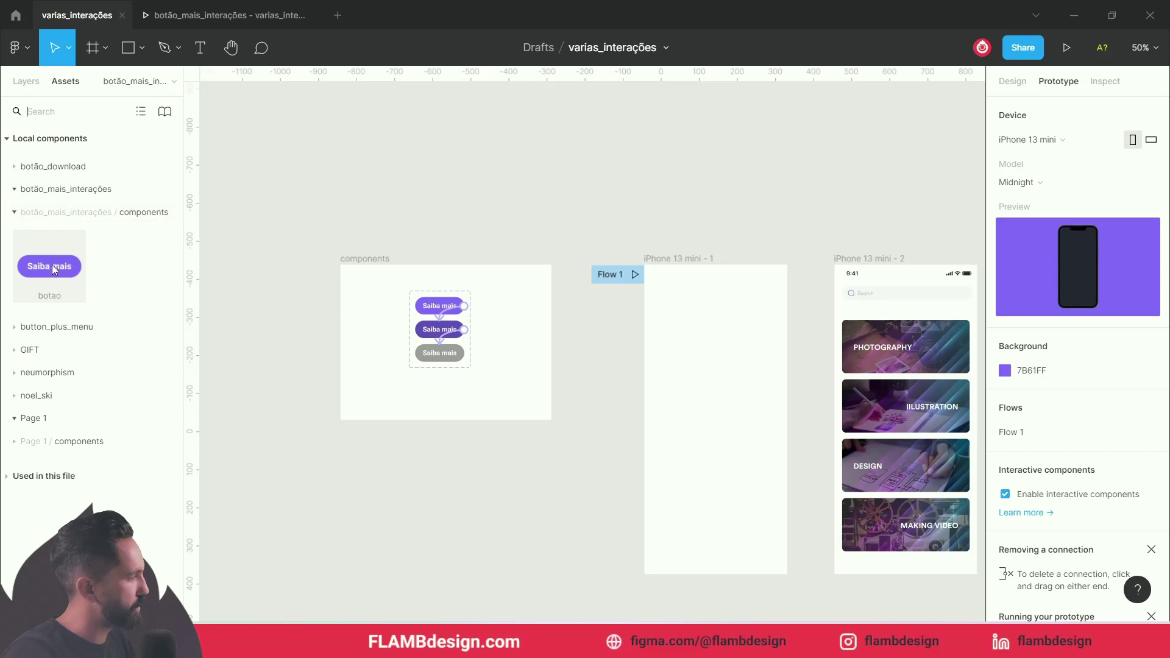
left_click_drag(52, 268, 722, 364)
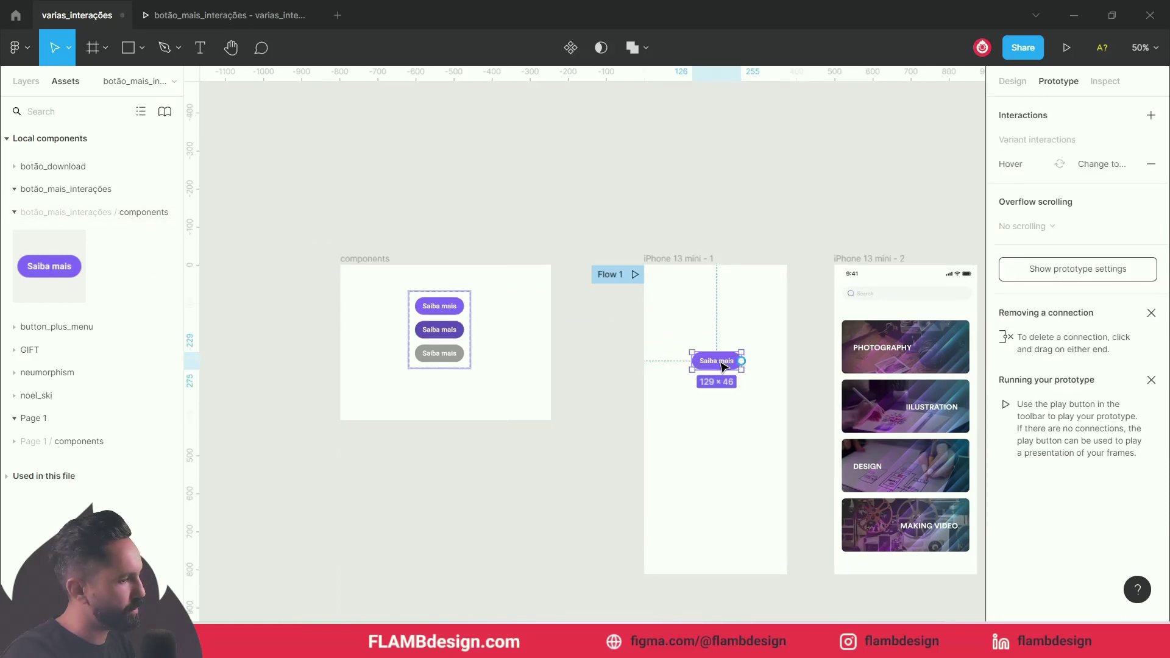
left_click_drag(725, 368, 723, 385)
left_click(240, 19)
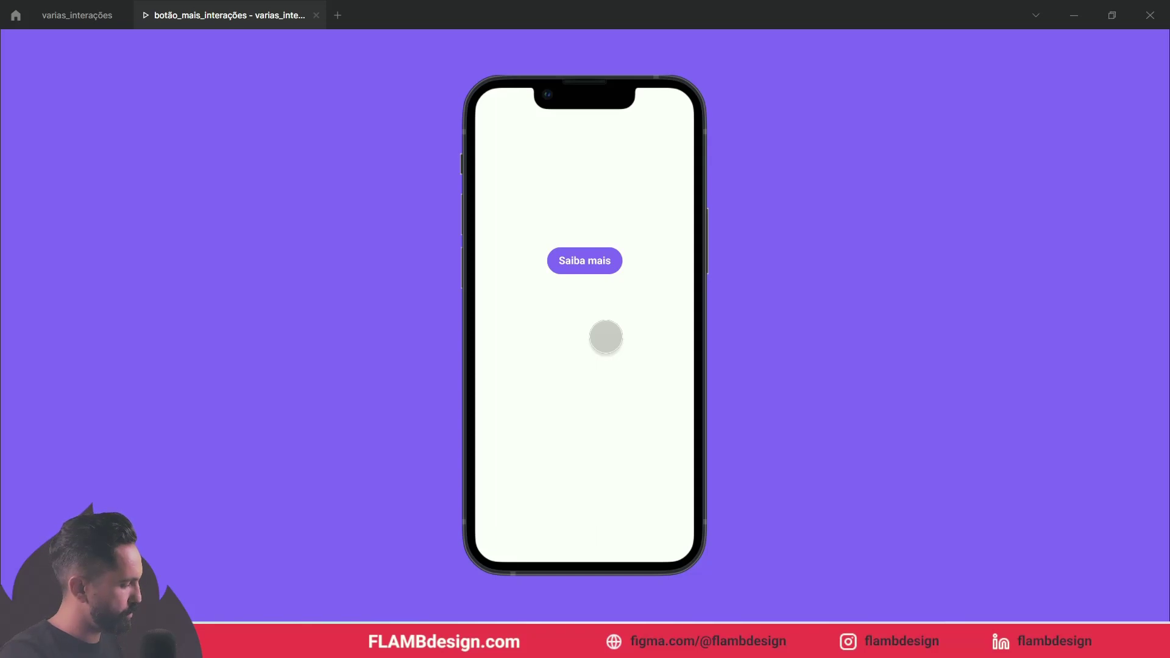
key("z")
key("z")
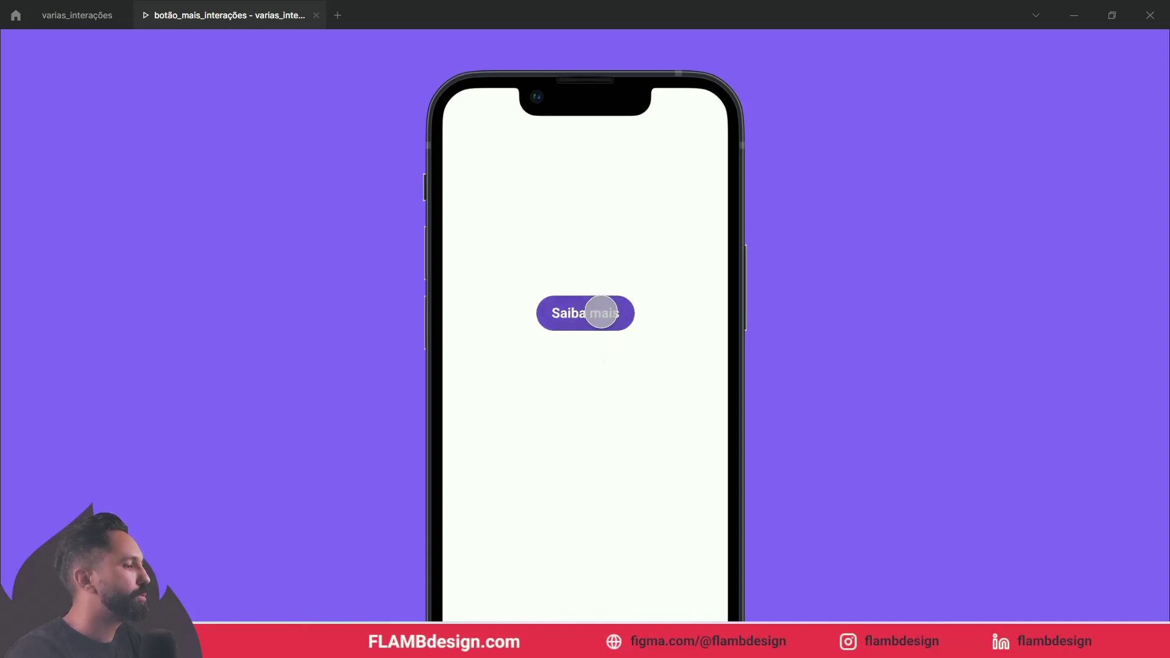
left_click(601, 312)
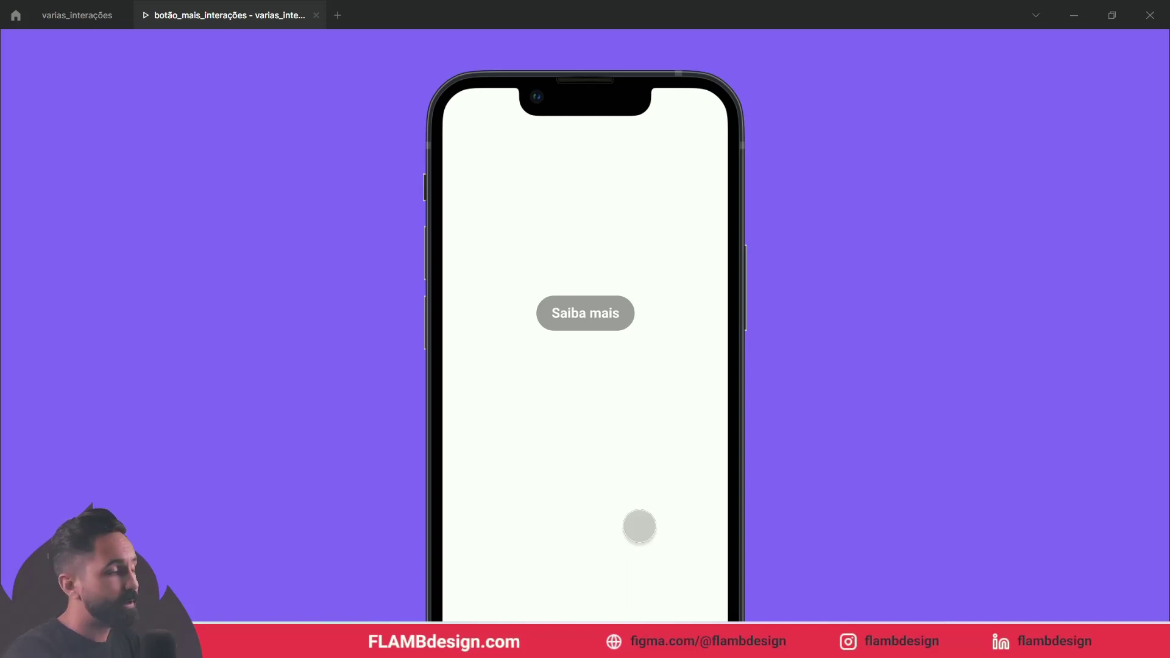
mouse_move(96, 56)
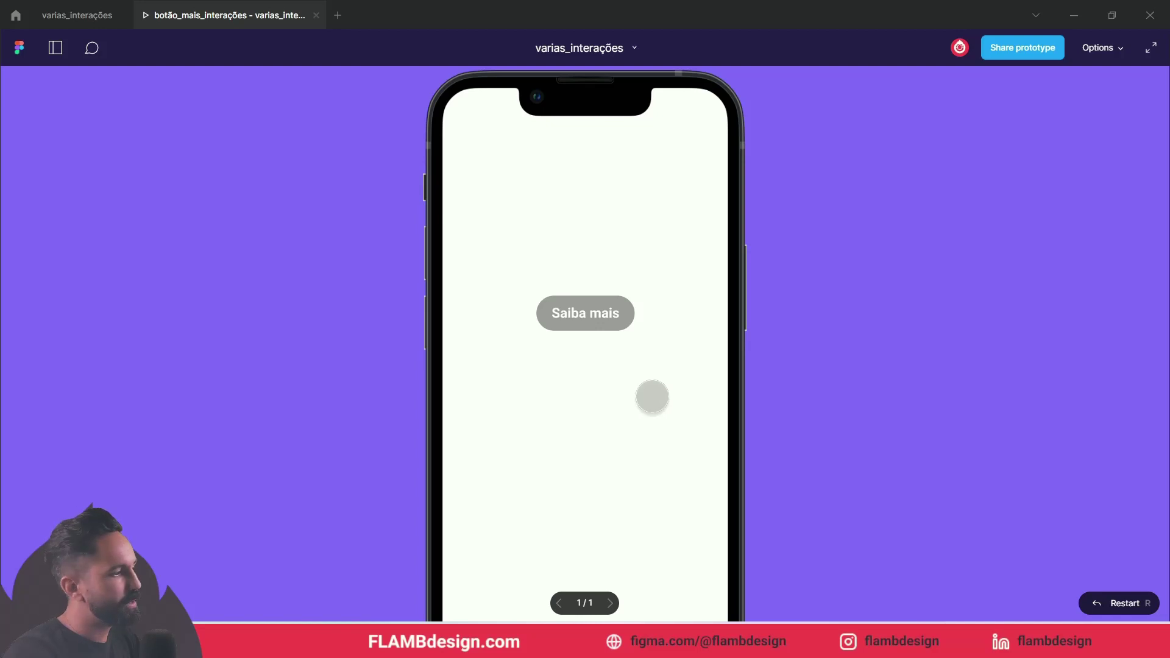
left_click(77, 15)
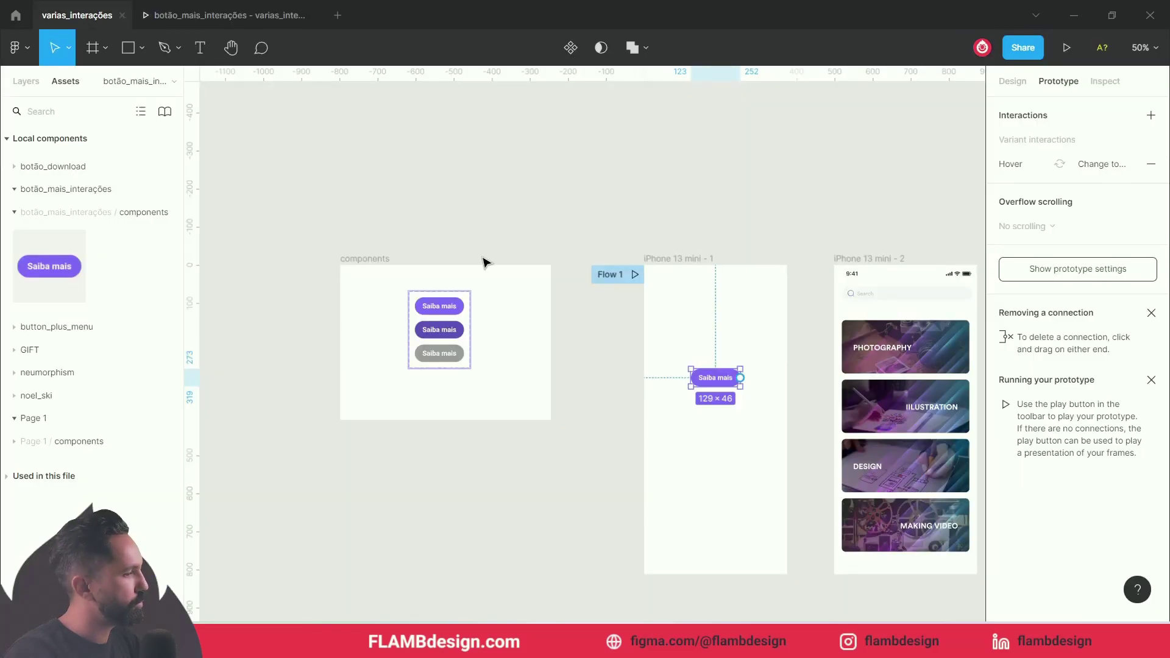
Place a second Saiba mais botao instance lower in the iPhone 13 mini - 1 frame.
left_click(611, 340)
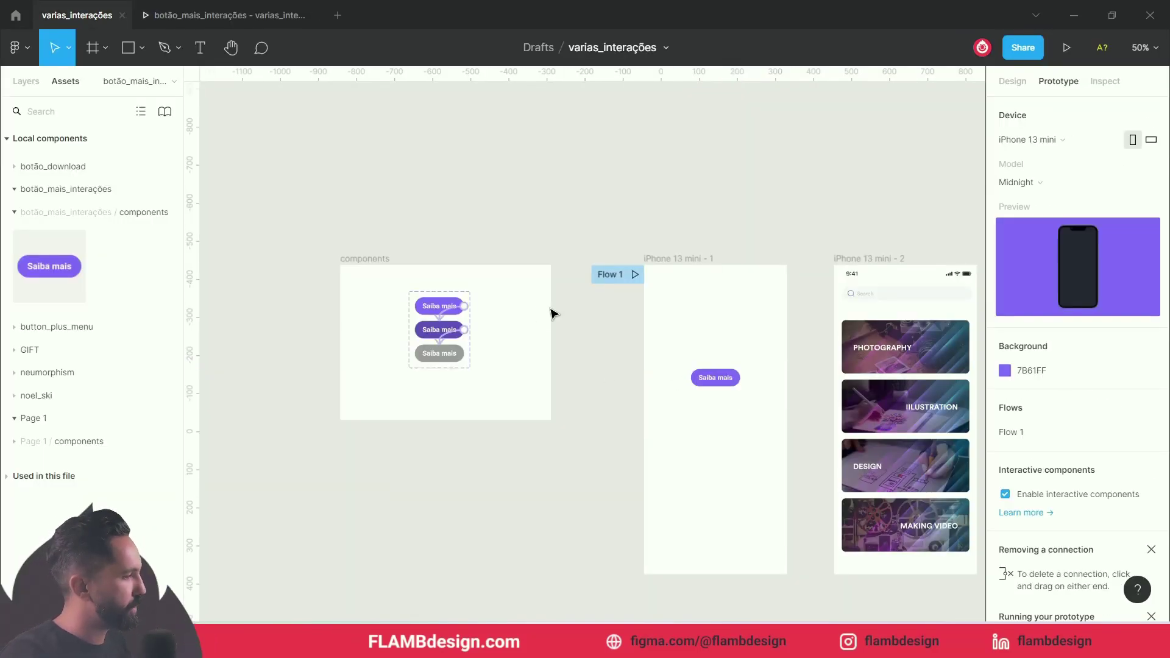
left_click_drag(50, 267, 707, 446)
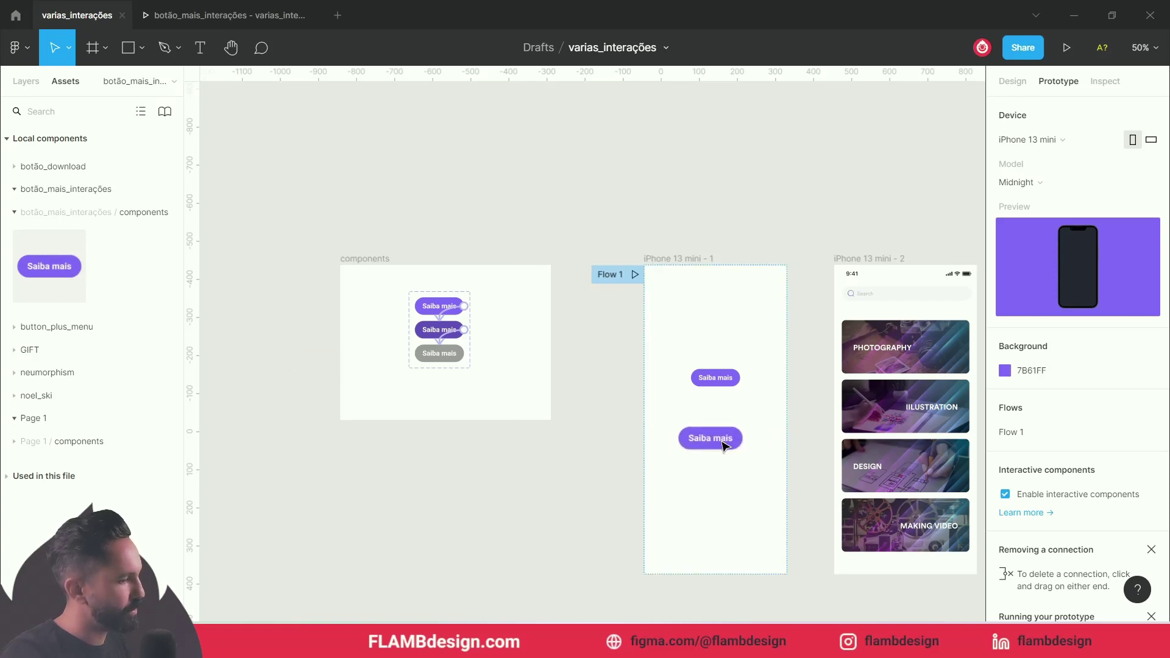
left_click(719, 463)
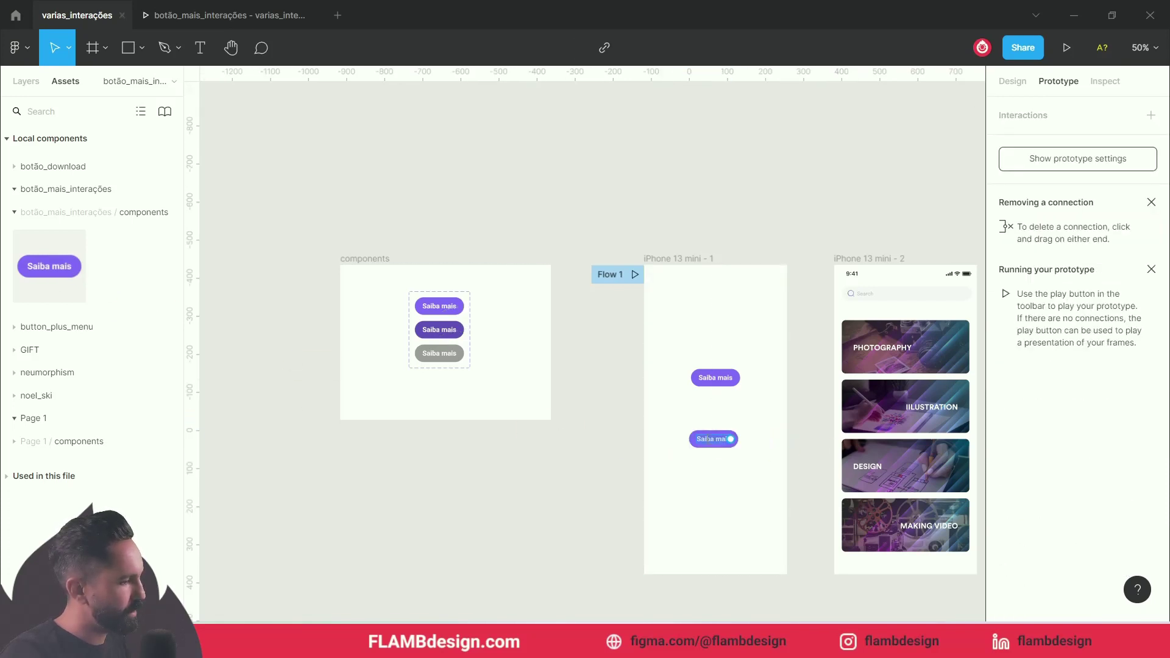
Change the lower button's label text to 'enviar'.
left_click(720, 480)
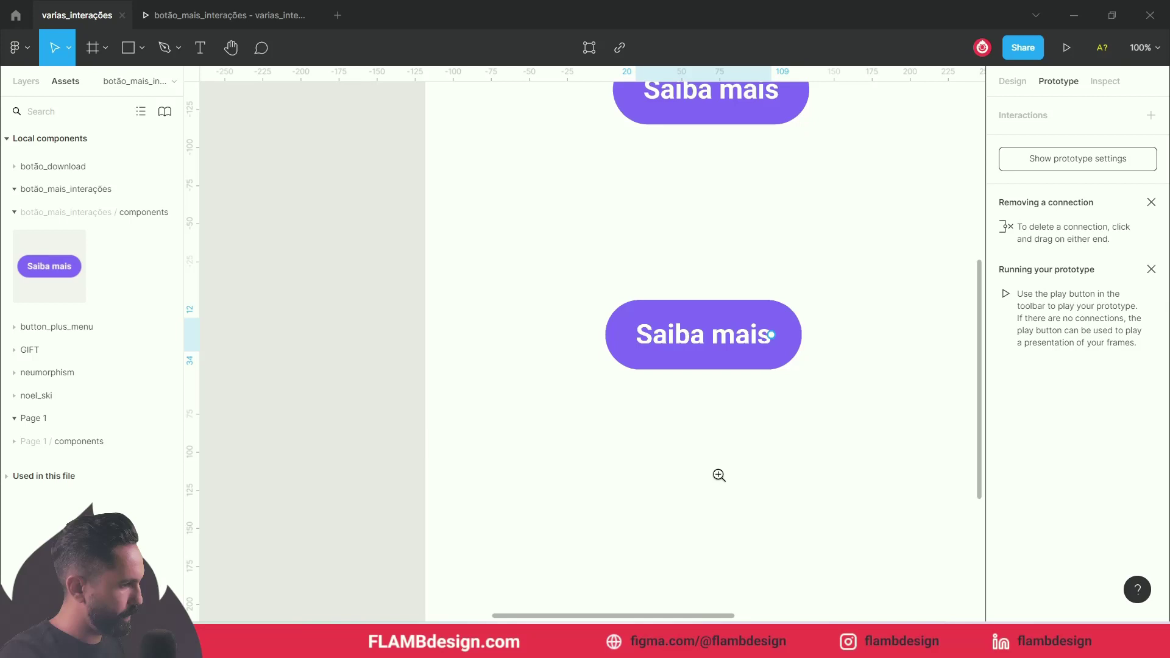
double_click(717, 336)
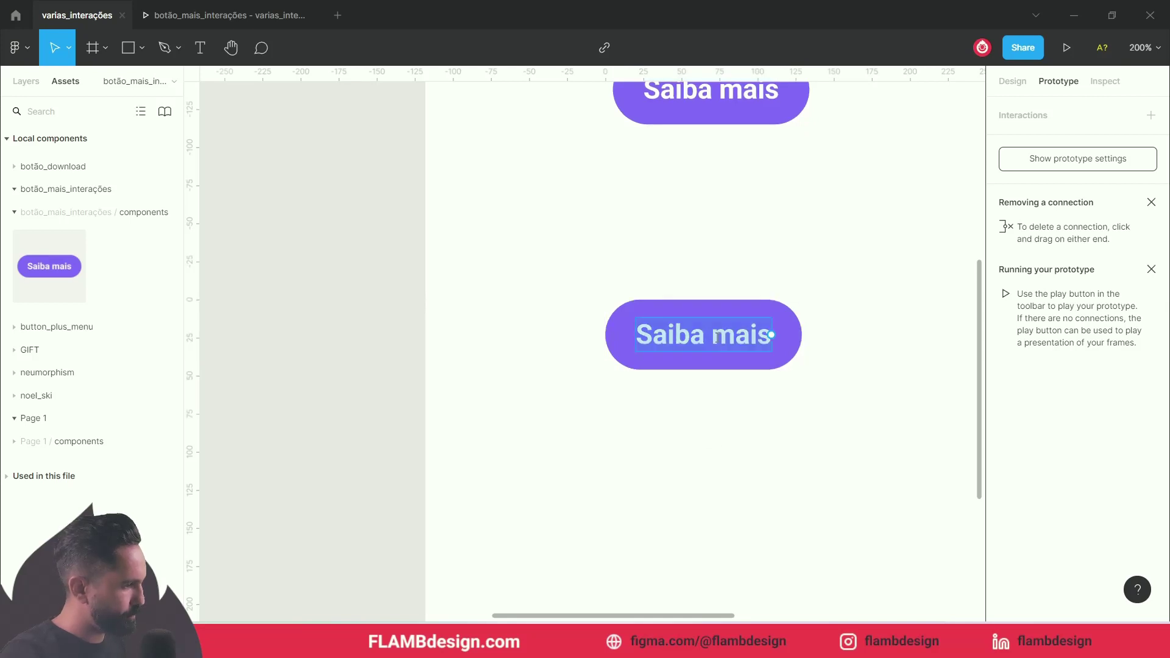
type("envia")
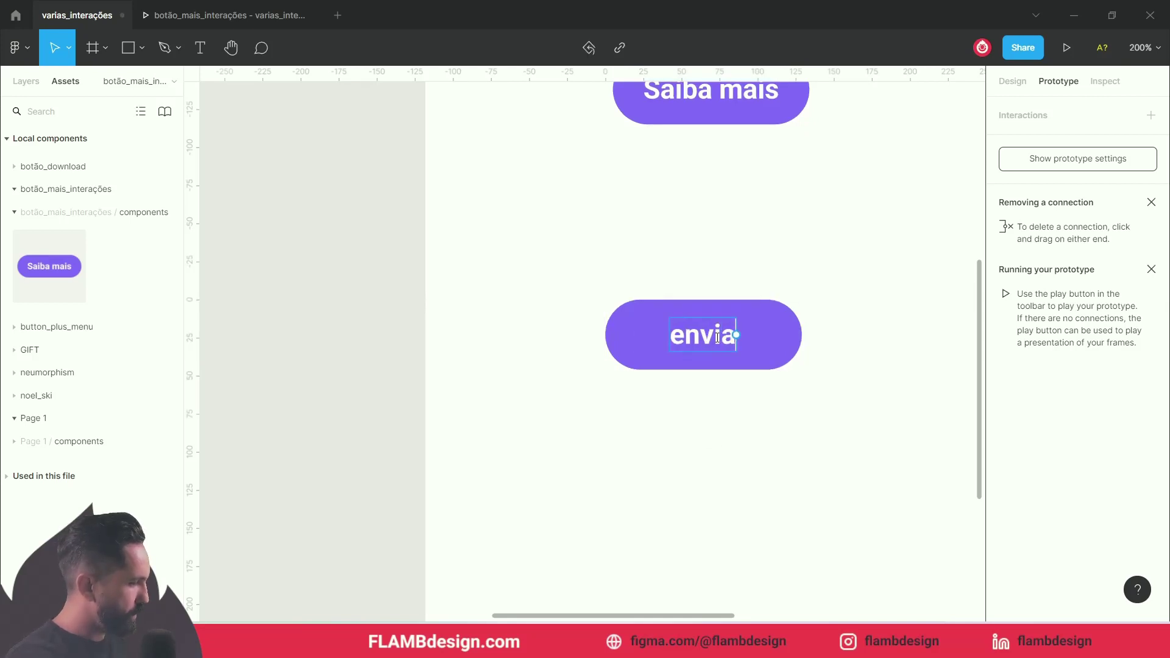
type("r")
key("Escape")
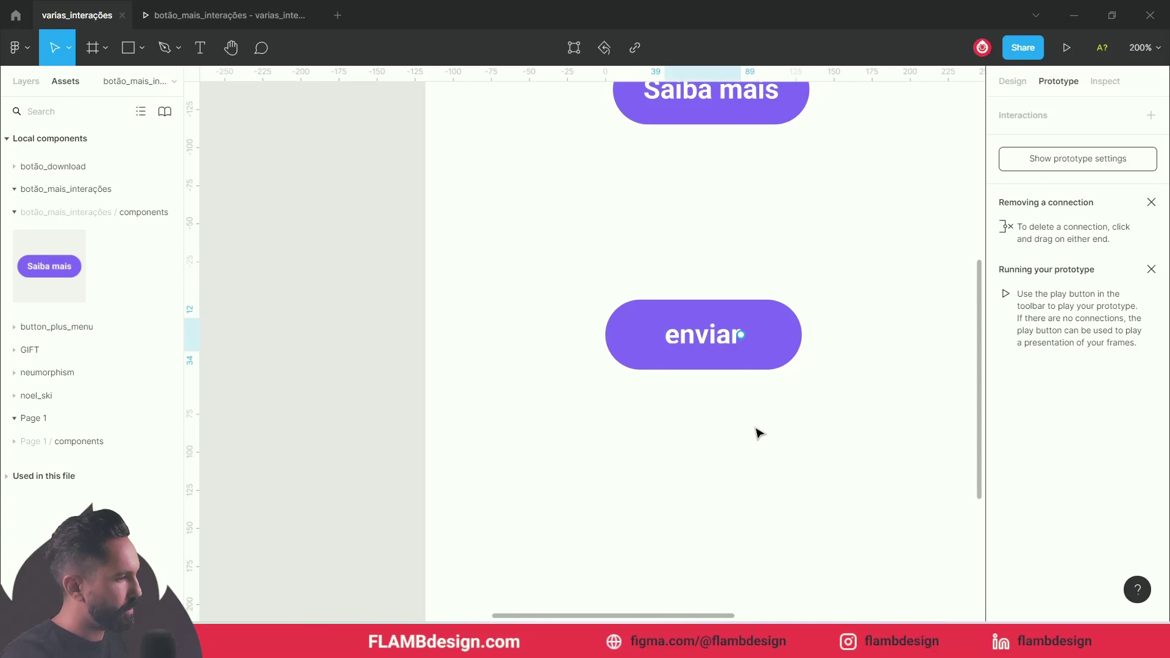
left_click(751, 404)
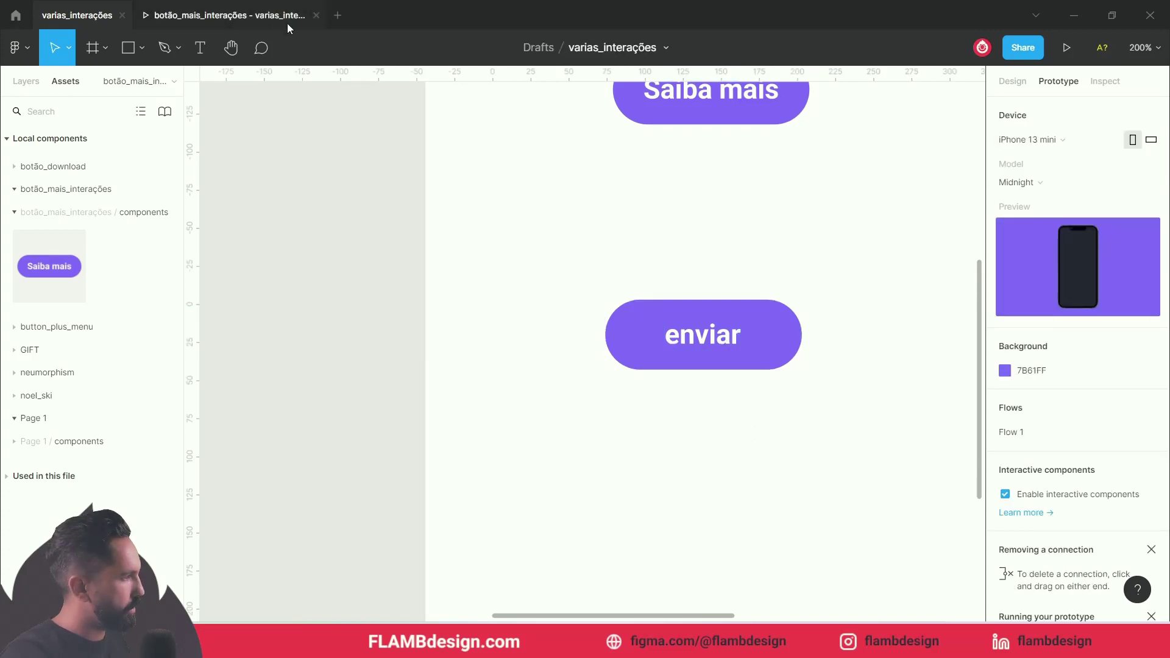
left_click(275, 17)
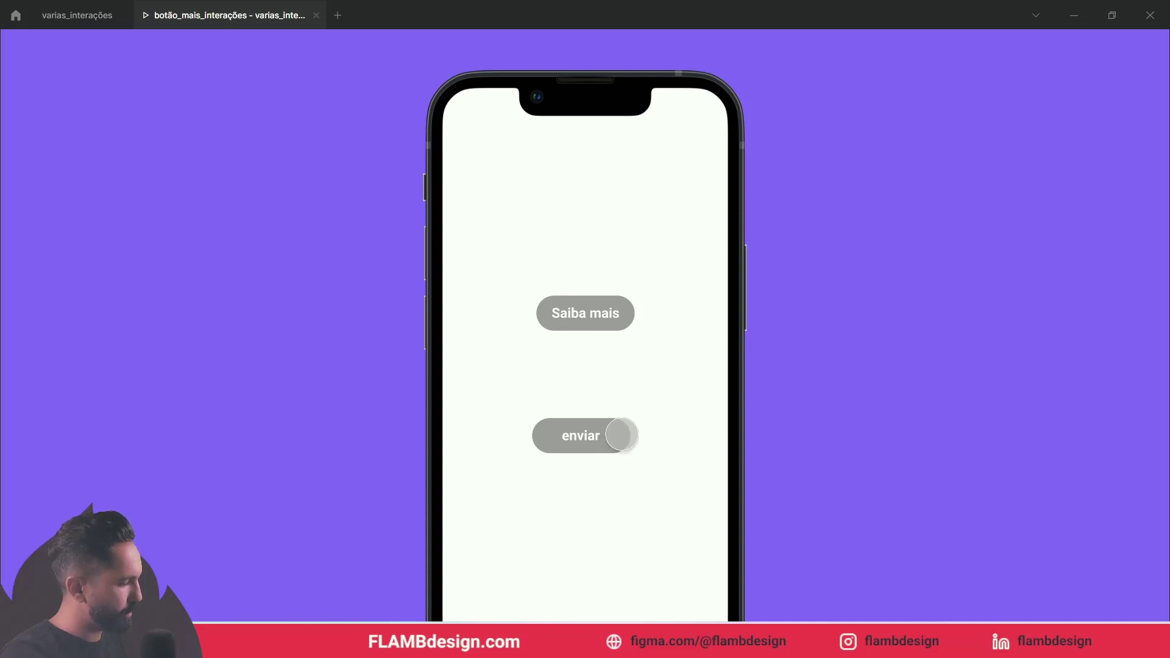
left_click(619, 434)
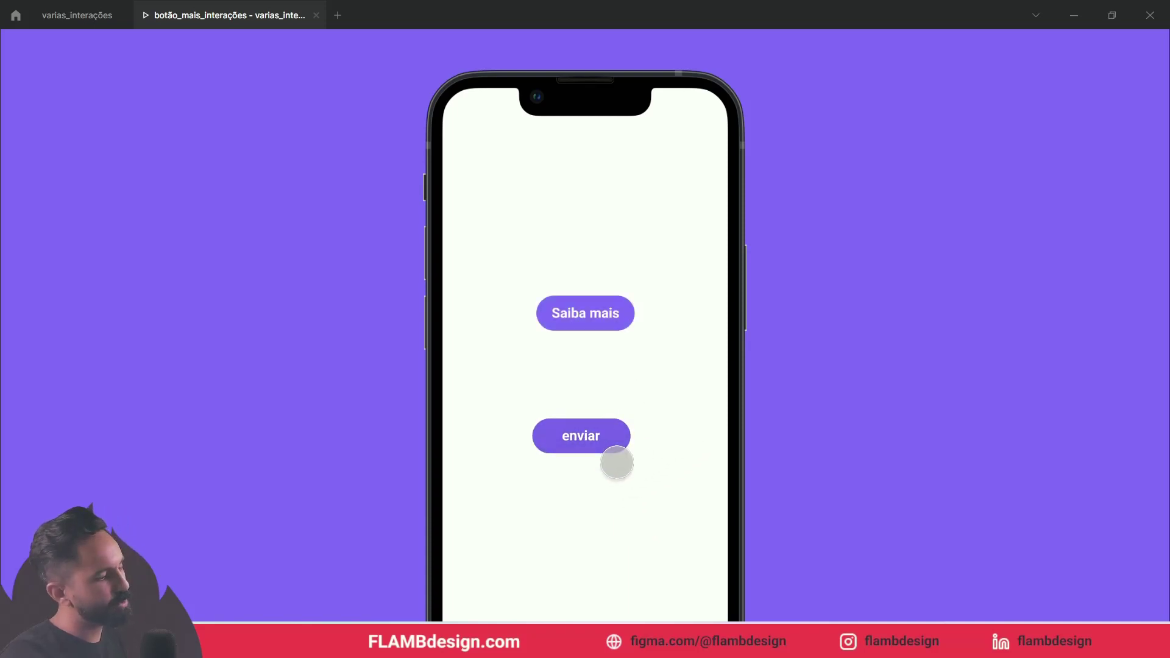
left_click(604, 443)
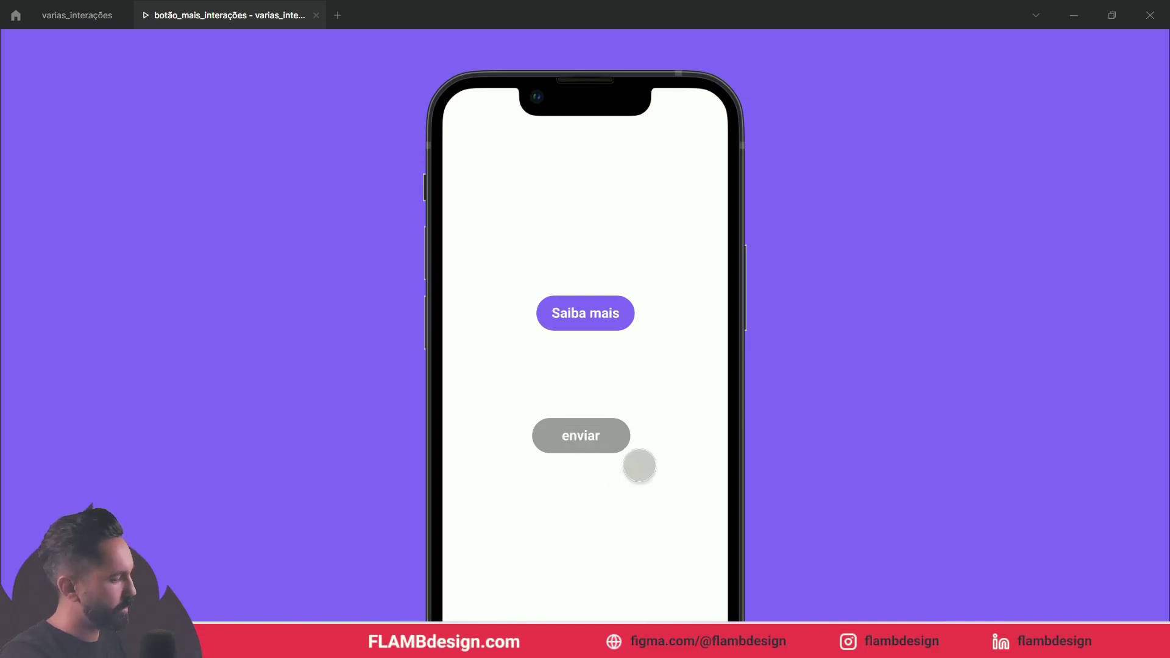
left_click(619, 423)
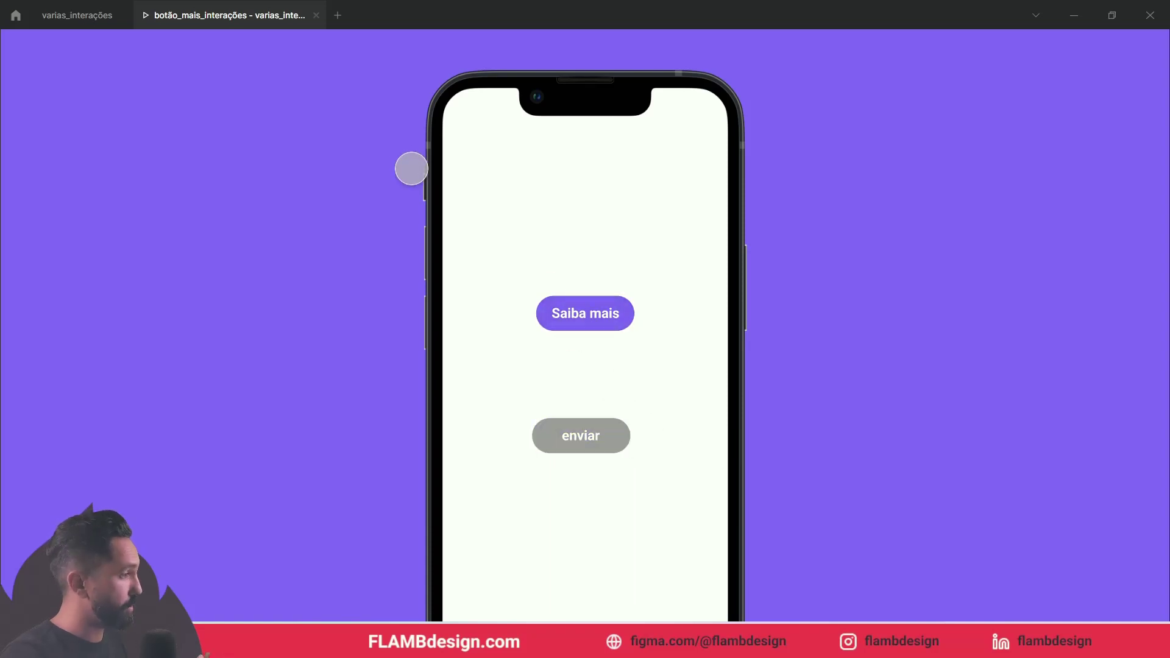
left_click(77, 14)
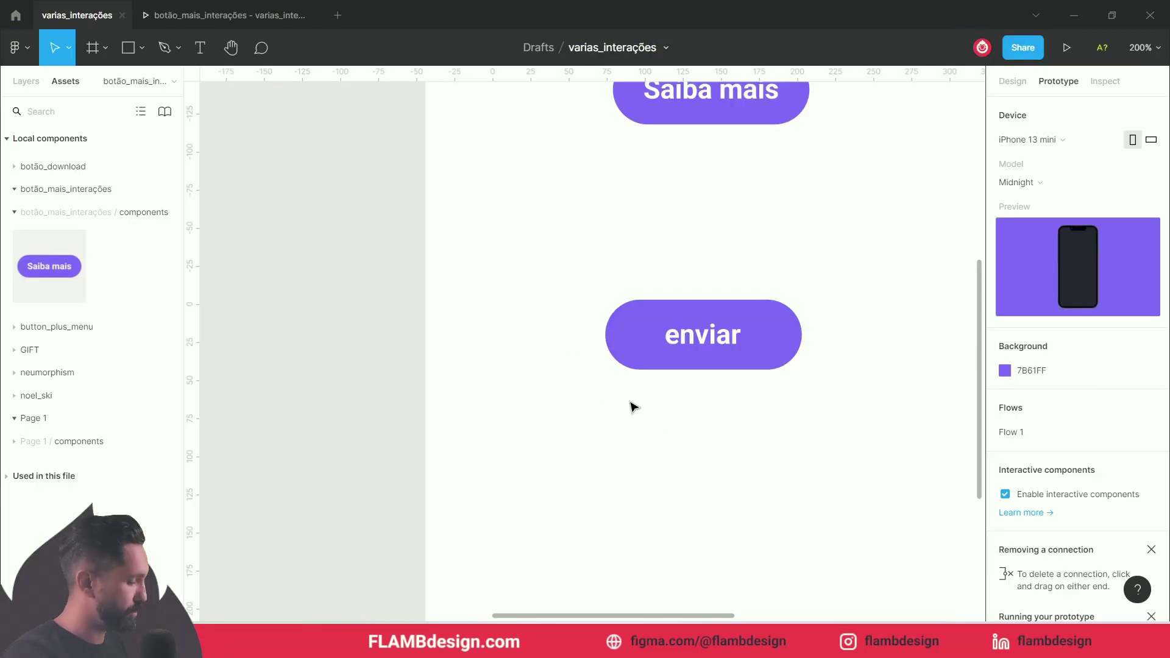
Nudge the Saiba mais component set slightly left in its frame, then open the prototype preview.
key("shift+1")
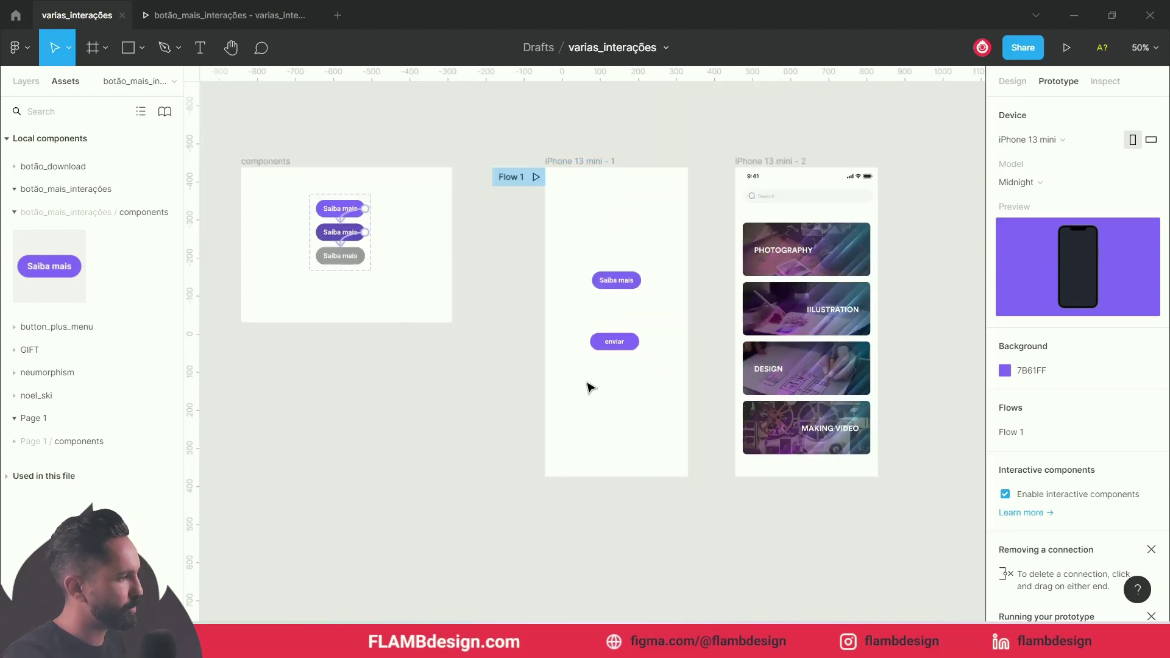
left_click(326, 201)
left_click_drag(326, 201, 285, 196)
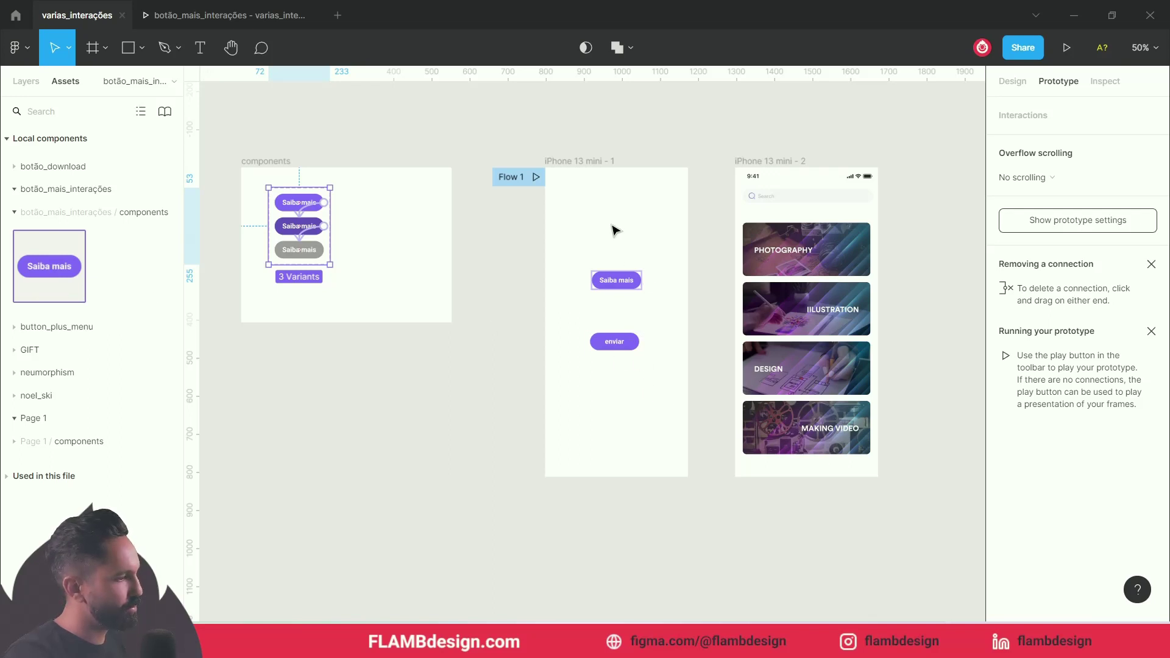
left_click(637, 462)
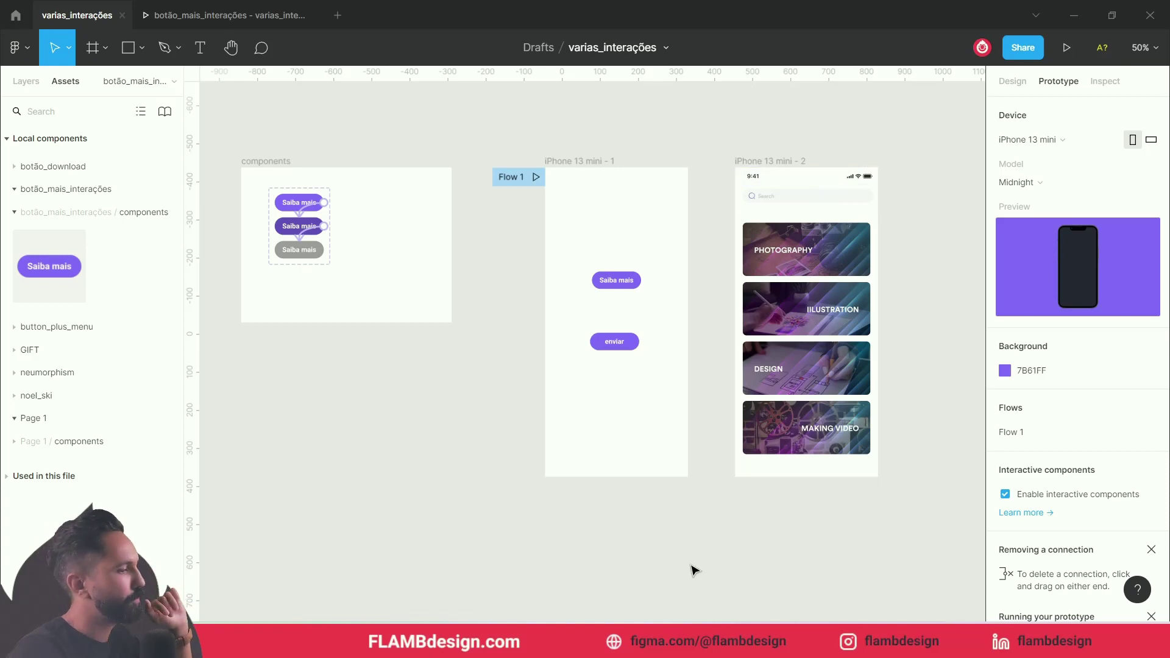
left_click(243, 17)
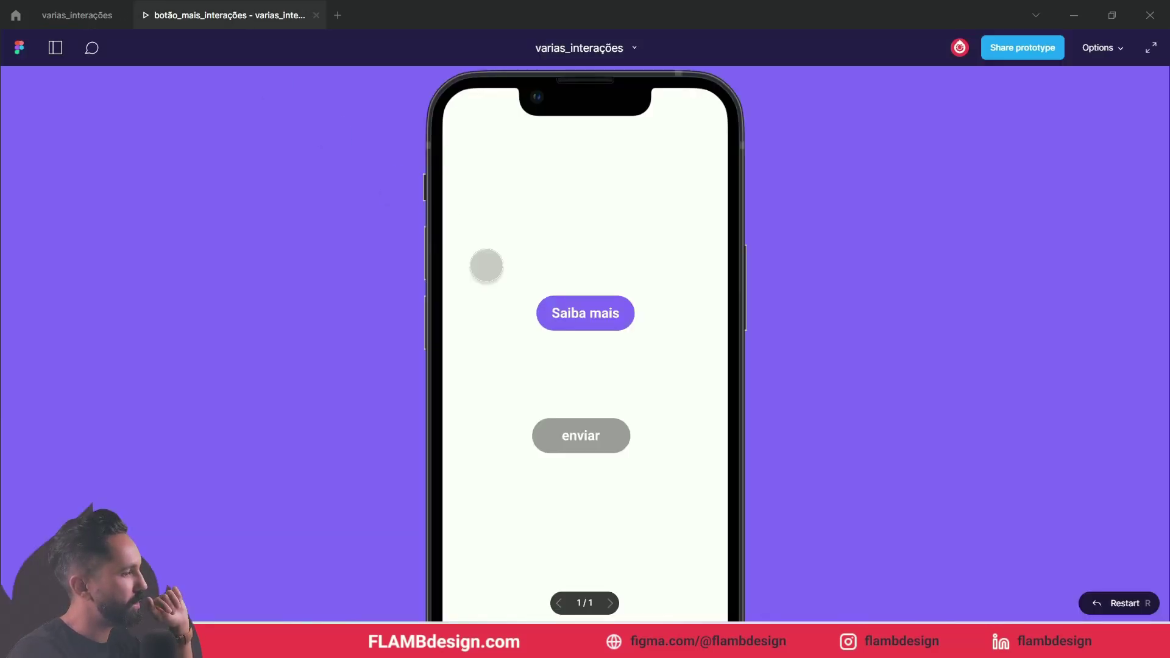
Test the Saiba mais hover effect in the preview, then return to the varias_interações canvas.
left_click(605, 327)
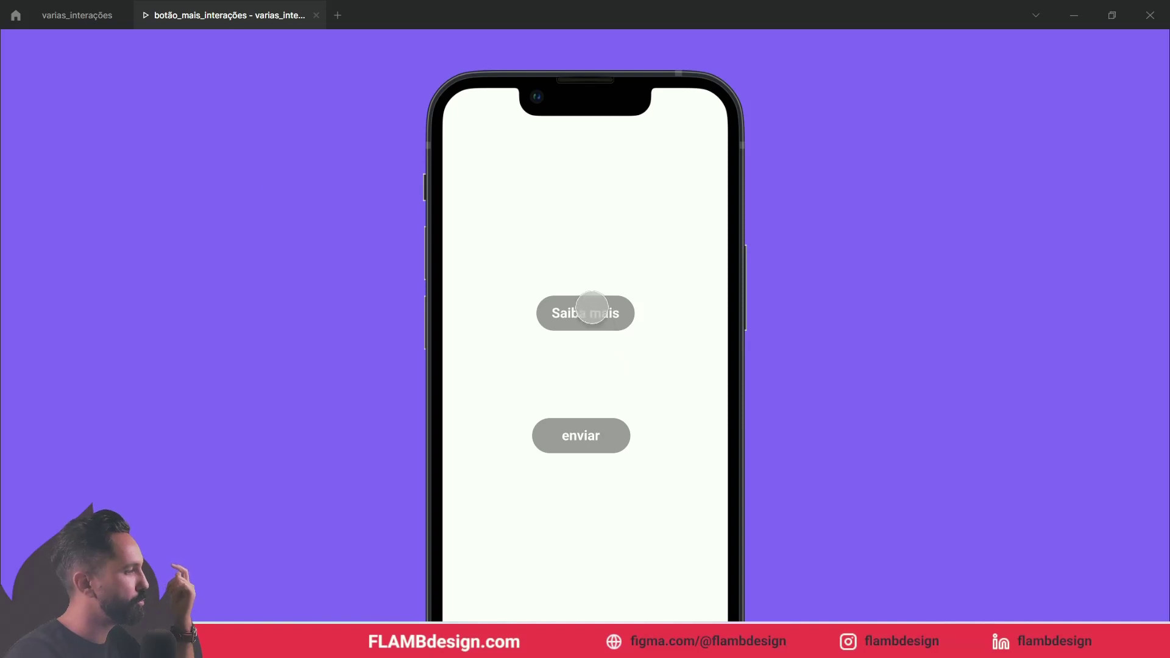
left_click(79, 15)
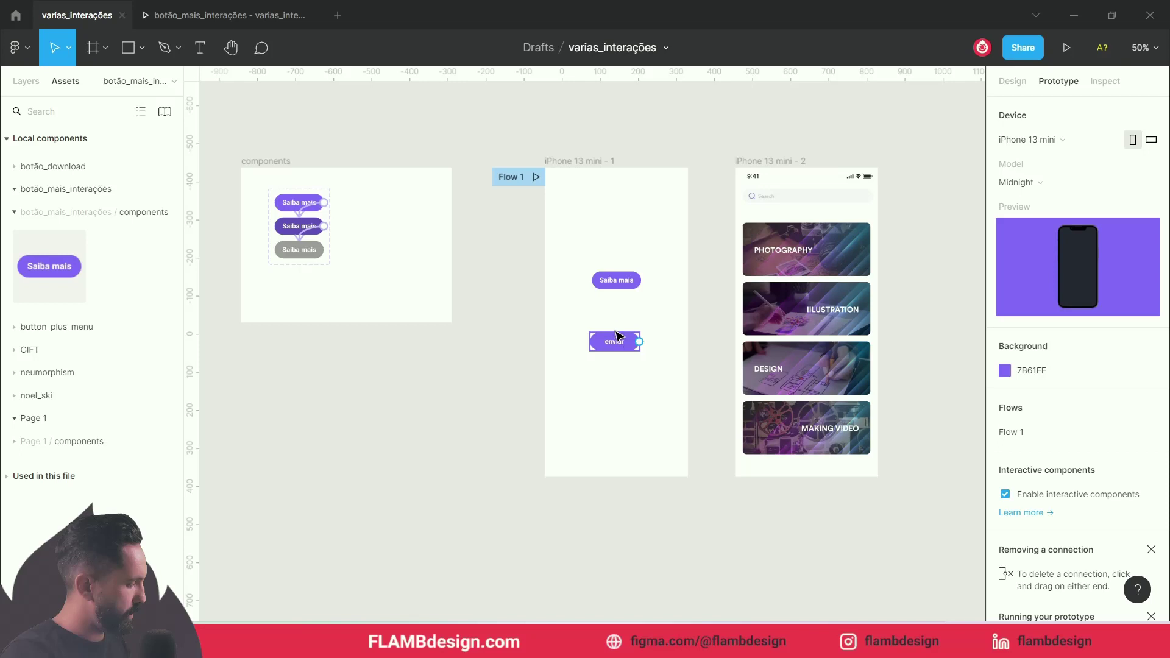
Draw a grey rectangle bar above the Saiba mais button in iPhone 13 mini - 1.
left_click(616, 280)
key("shift+0")
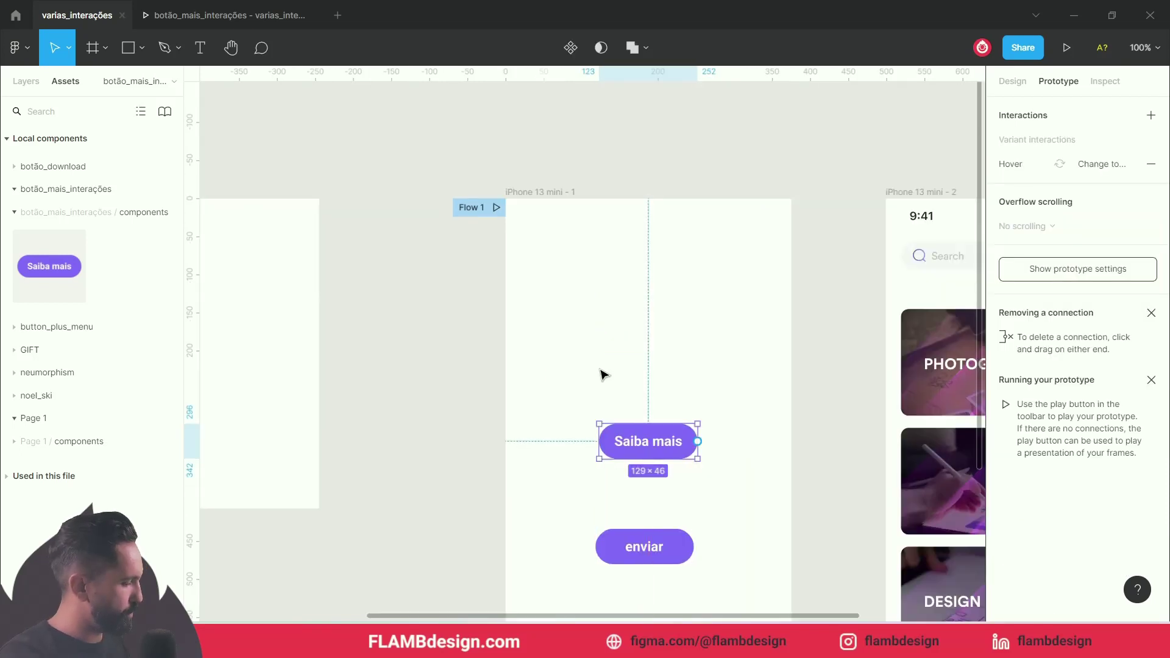
key("r")
mouse_move(559, 360)
left_mouse_down()
mouse_move(743, 399)
mouse_move(753, 390)
mouse_move(670, 331)
left_mouse_up()
Centre both grey bars horizontally, move Saiba mais down and enviar up beneath the bars.
left_click(662, 393)
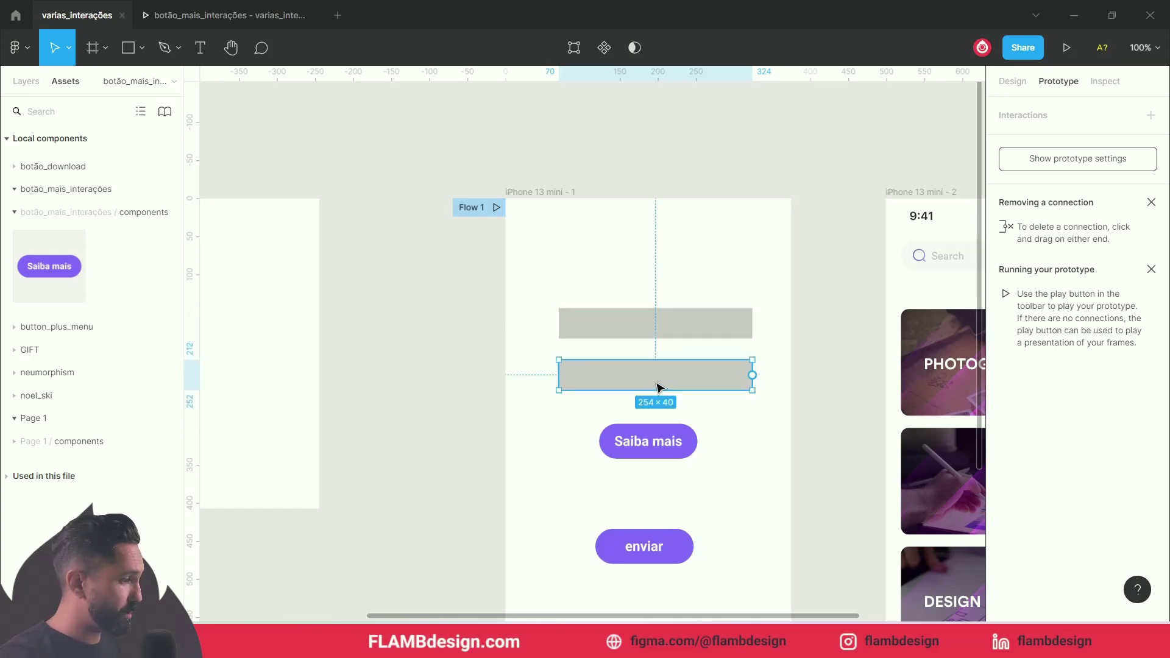
left_click(637, 328, "shift")
left_click_drag(637, 328, 630, 327)
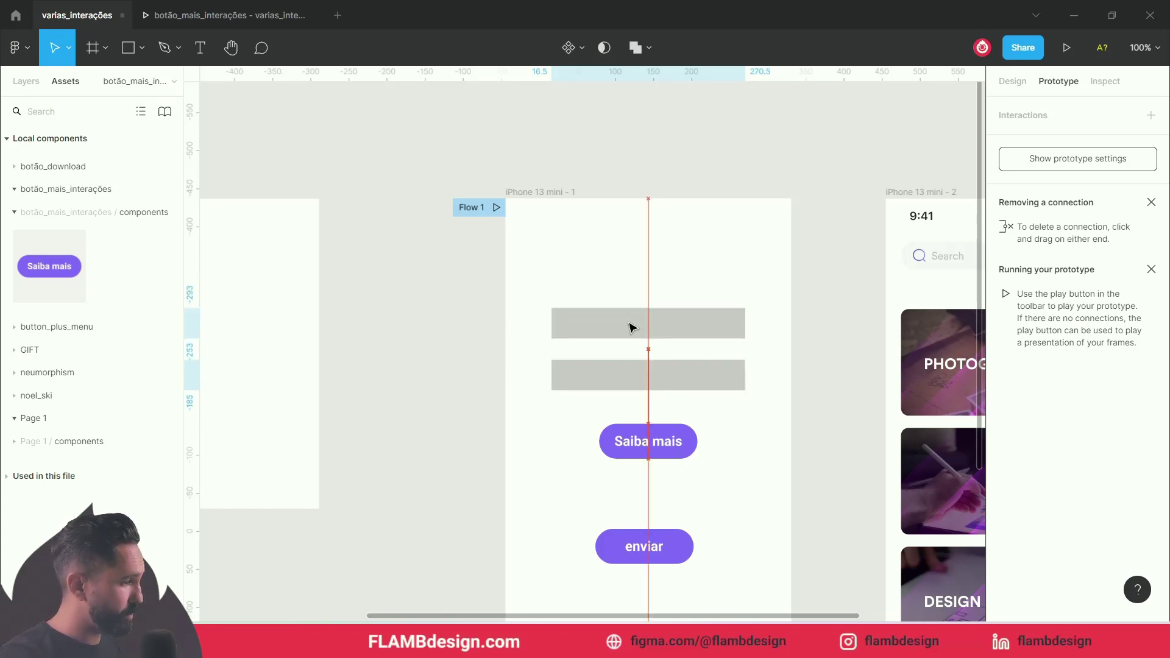
left_click(756, 466)
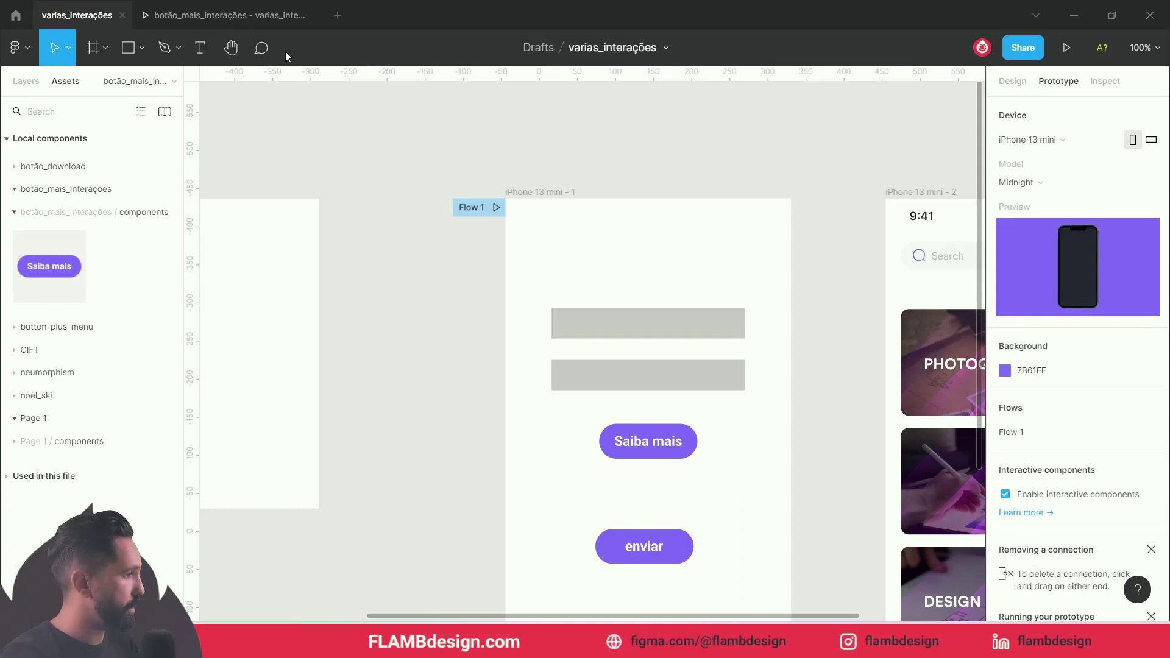
left_click_drag(664, 454, 720, 585)
left_click_drag(652, 534, 652, 424)
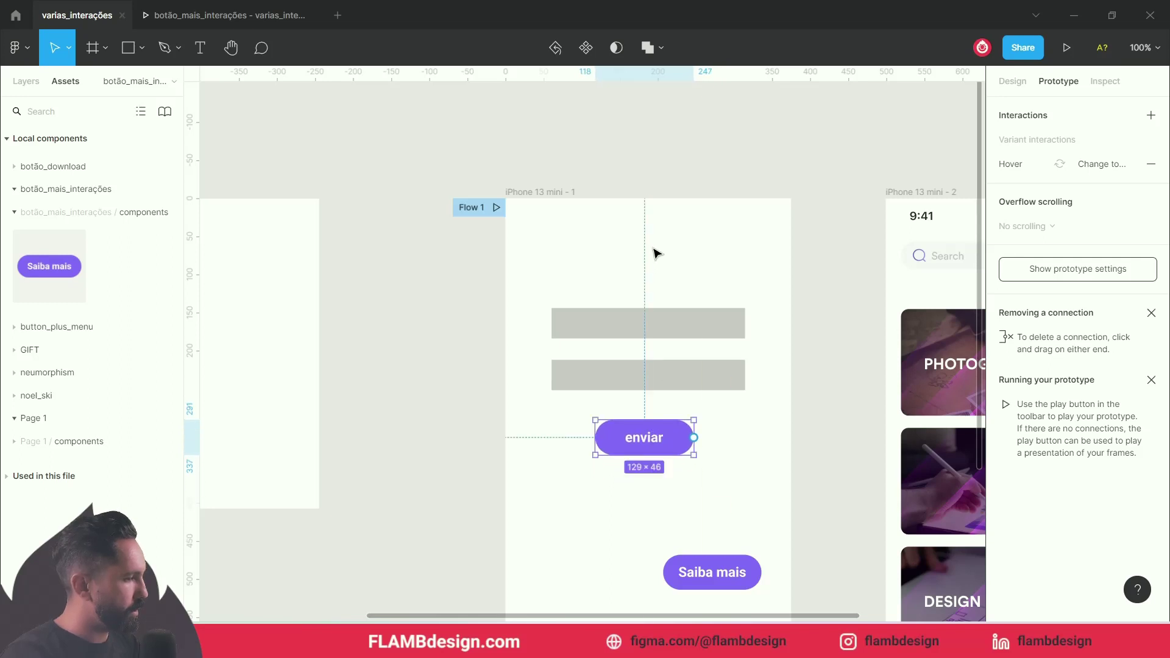
left_click(488, 171)
left_click(251, 22)
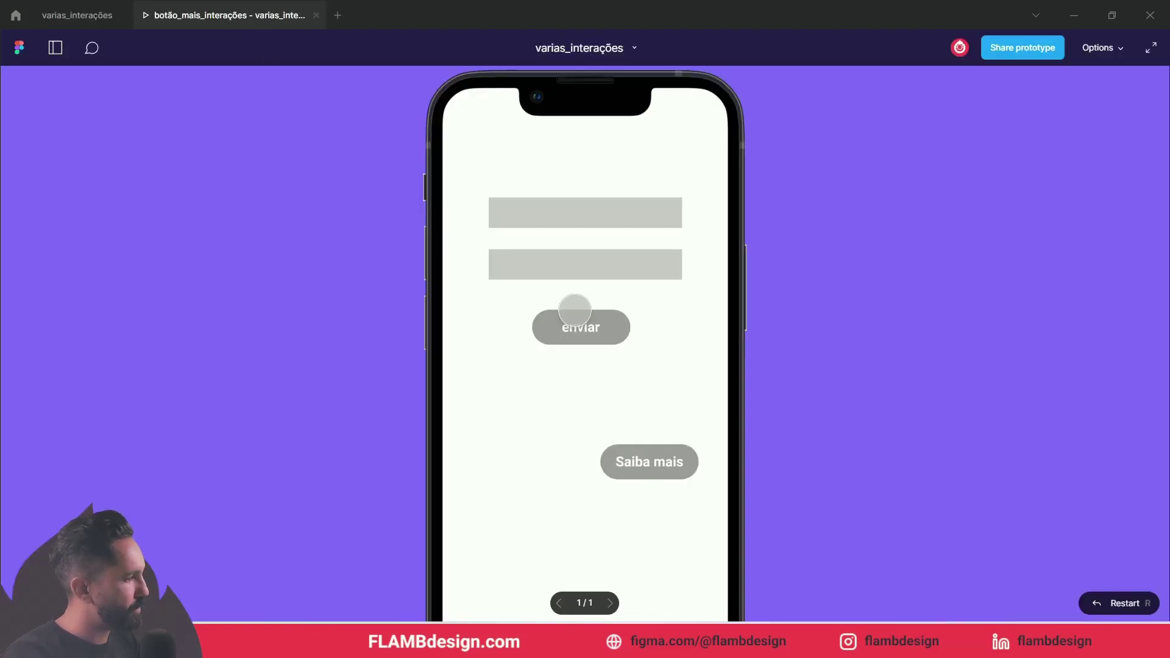
left_click(591, 328)
left_click(592, 330)
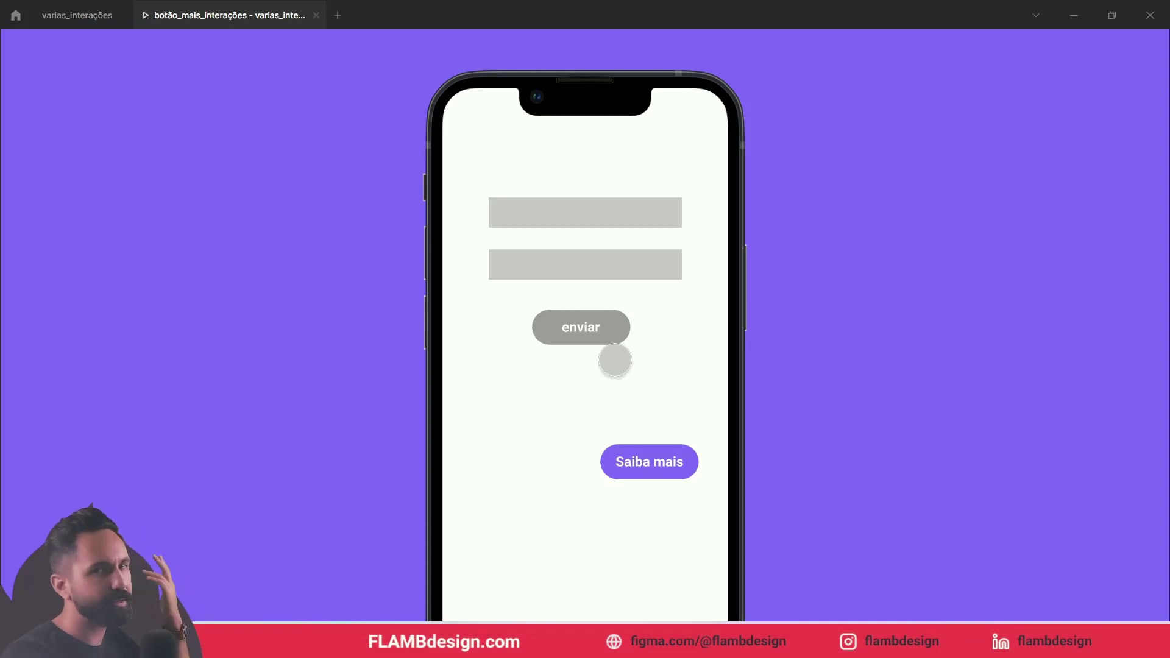
left_click(77, 14)
scroll(645, 503, "down", 2)
left_click_drag(656, 473, 577, 477)
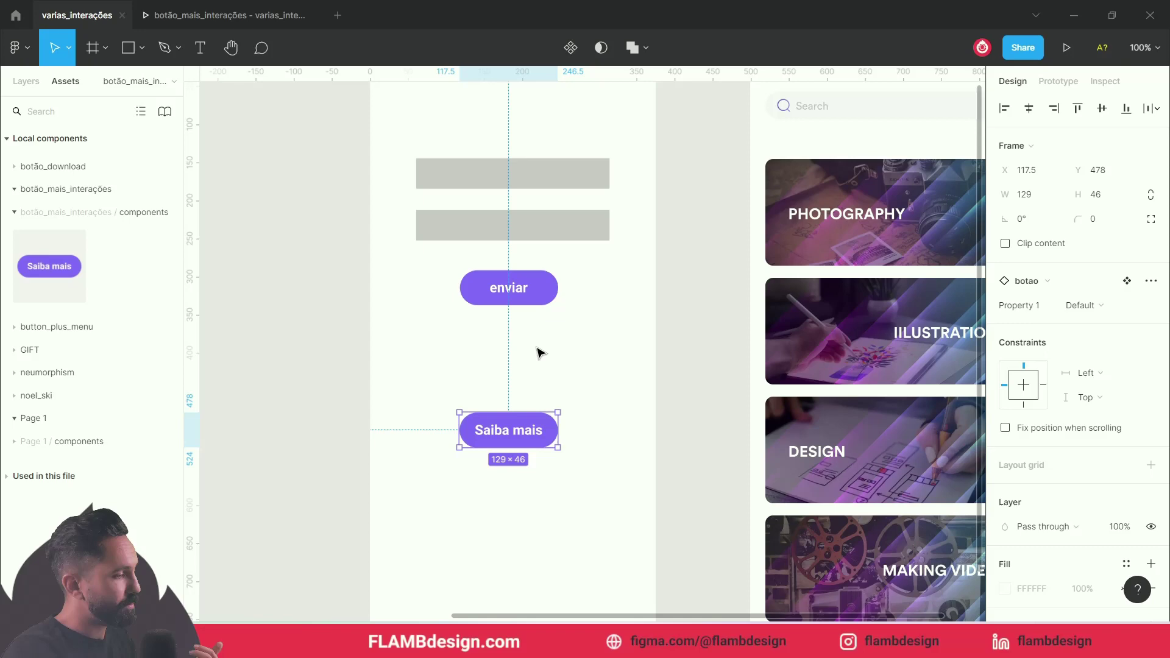
Move the Saiba mais button further down in the frame to Y 577.
scroll(611, 393, "up", 1)
left_click(585, 407)
left_click(527, 442)
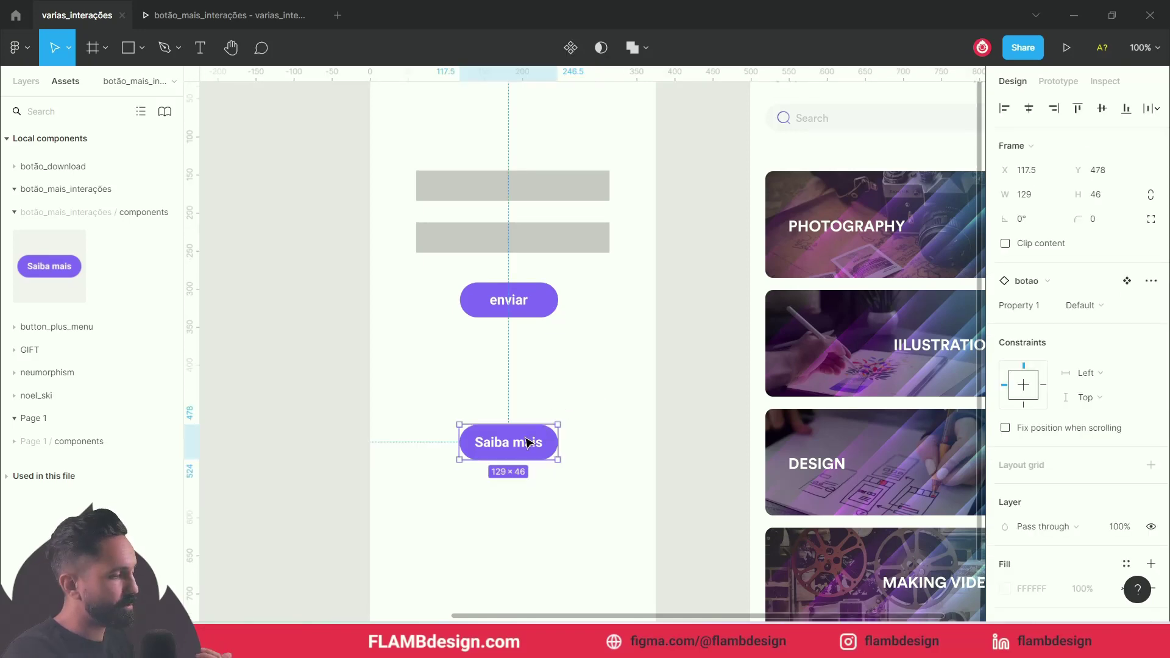
scroll(628, 473, "up", 1)
scroll(627, 473, "up", 2)
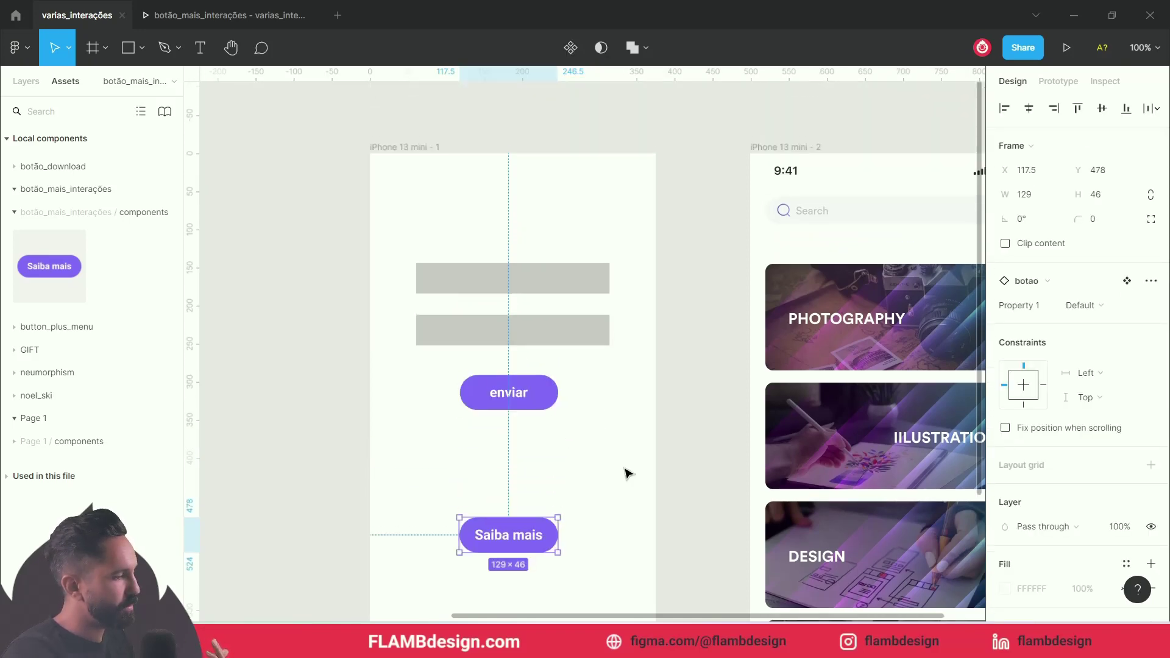
scroll(628, 473, "down", 8)
scroll(626, 469, "up", 5)
left_click_drag(516, 443, 516, 518)
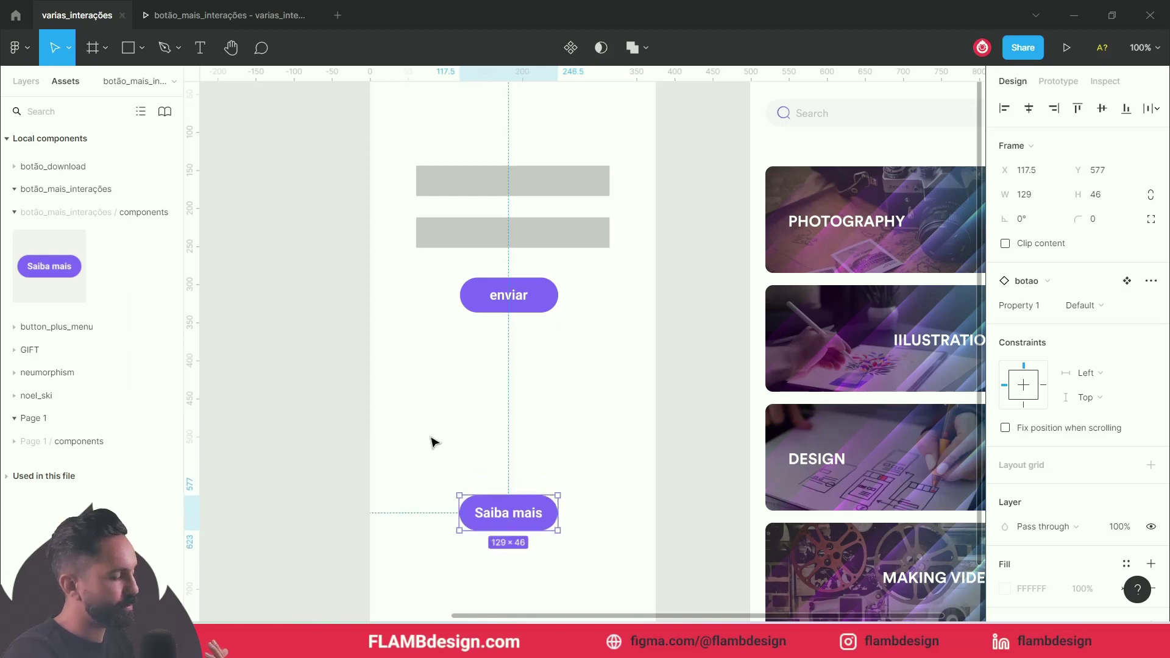
scroll(753, 240, "down", 2)
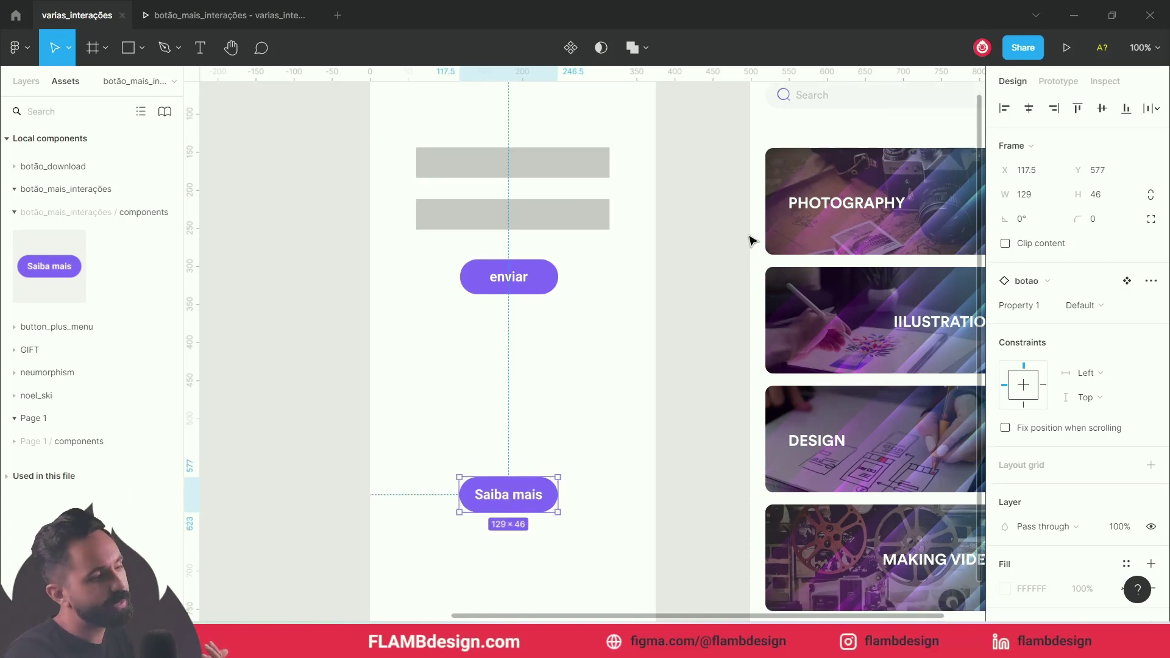
scroll(755, 226, "up", 1)
scroll(721, 244, "up", 5)
scroll(639, 335, "down", 2)
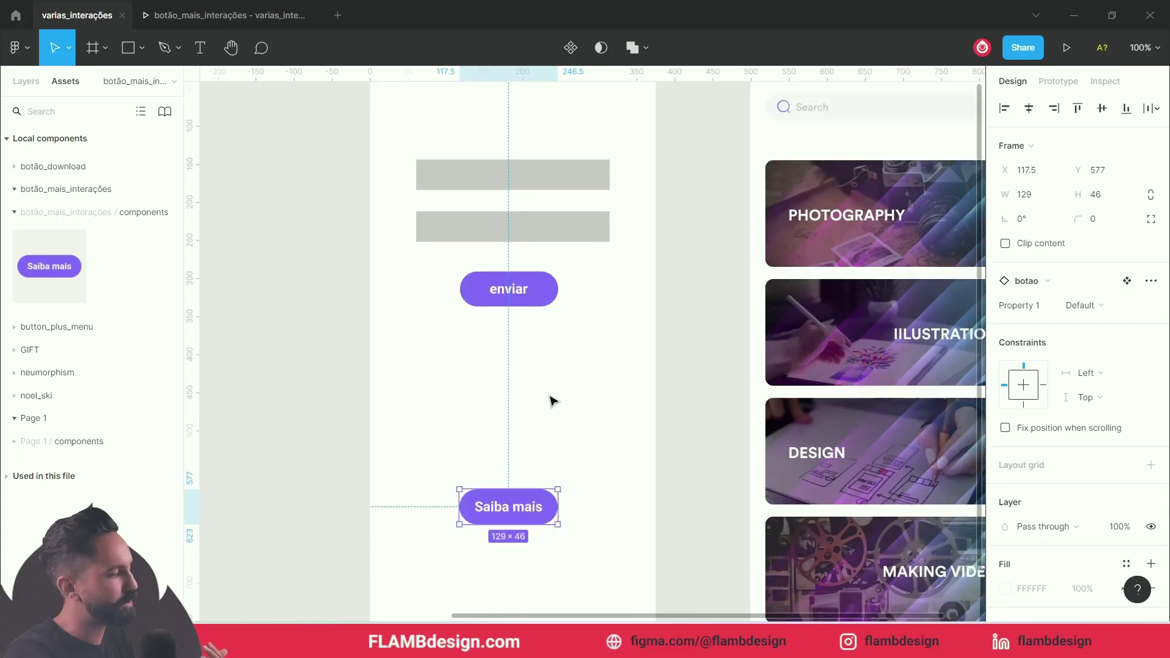
Make Saiba mais navigate on tap to iPhone 13 mini - 2 with Smart animate, then preview.
key("Escape")
left_click(539, 500)
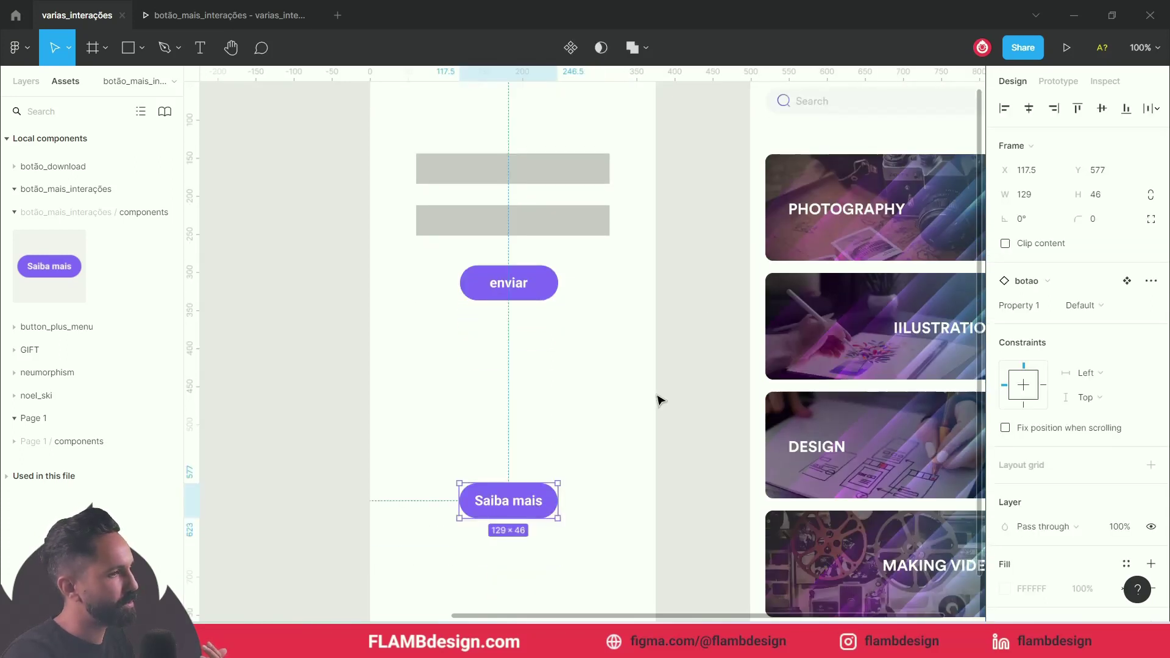
left_click(1075, 82)
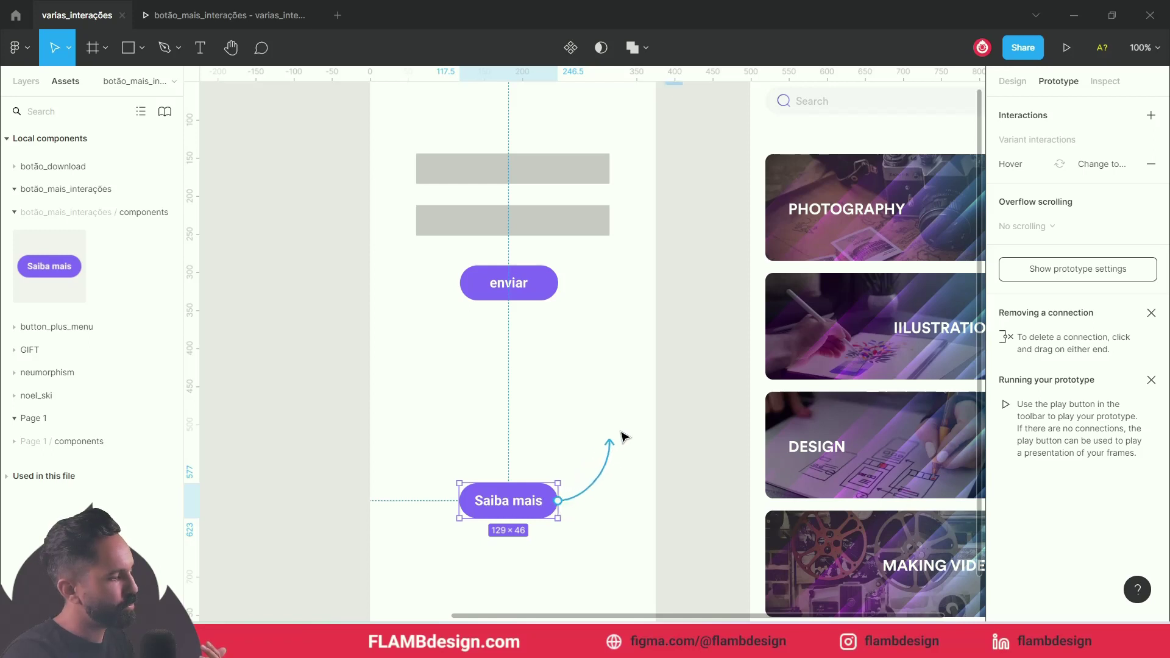
left_click_drag(624, 437, 755, 457)
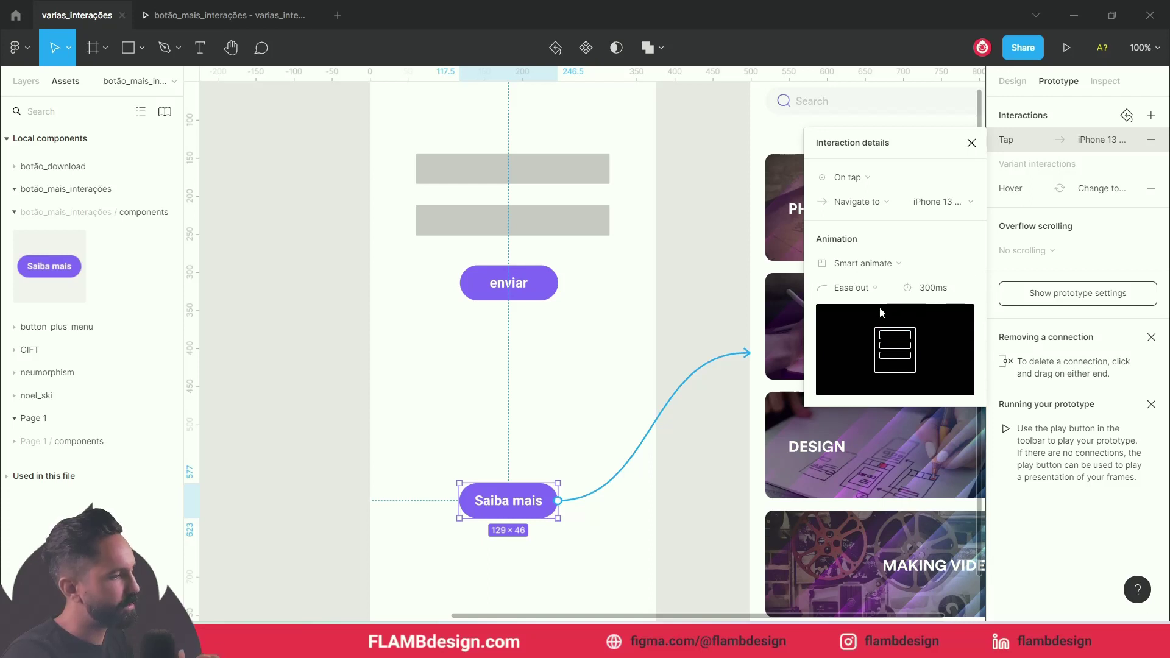
left_click(271, 21)
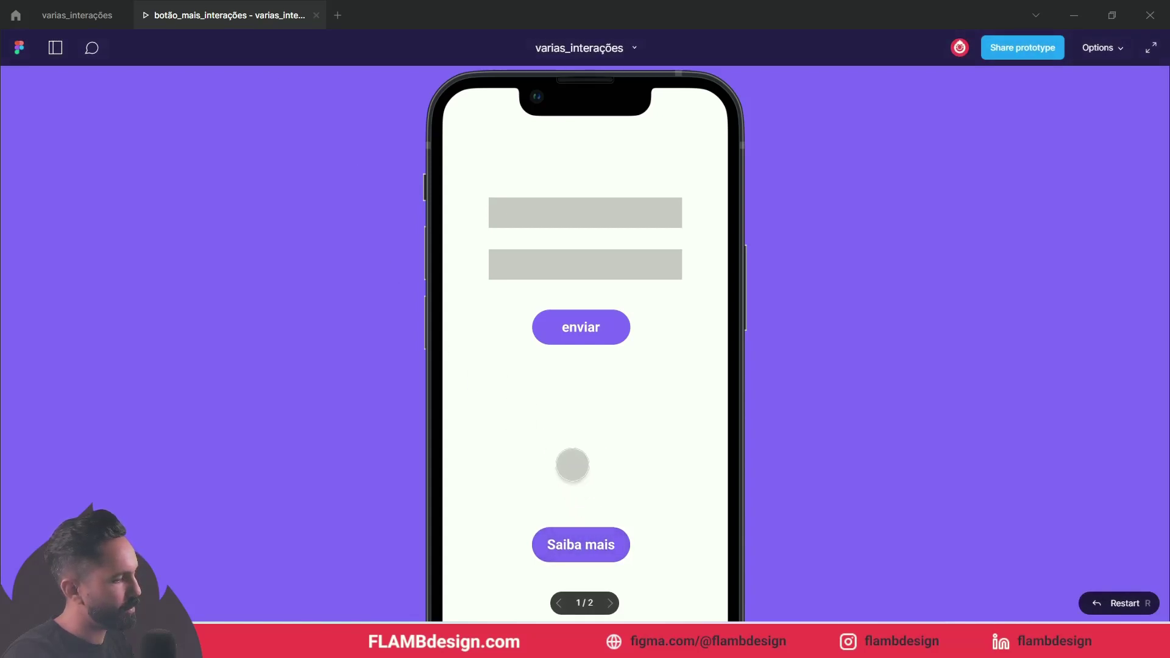
In full-screen preview, test Saiba mais opening the category list and enviar's pressed state.
key("F11")
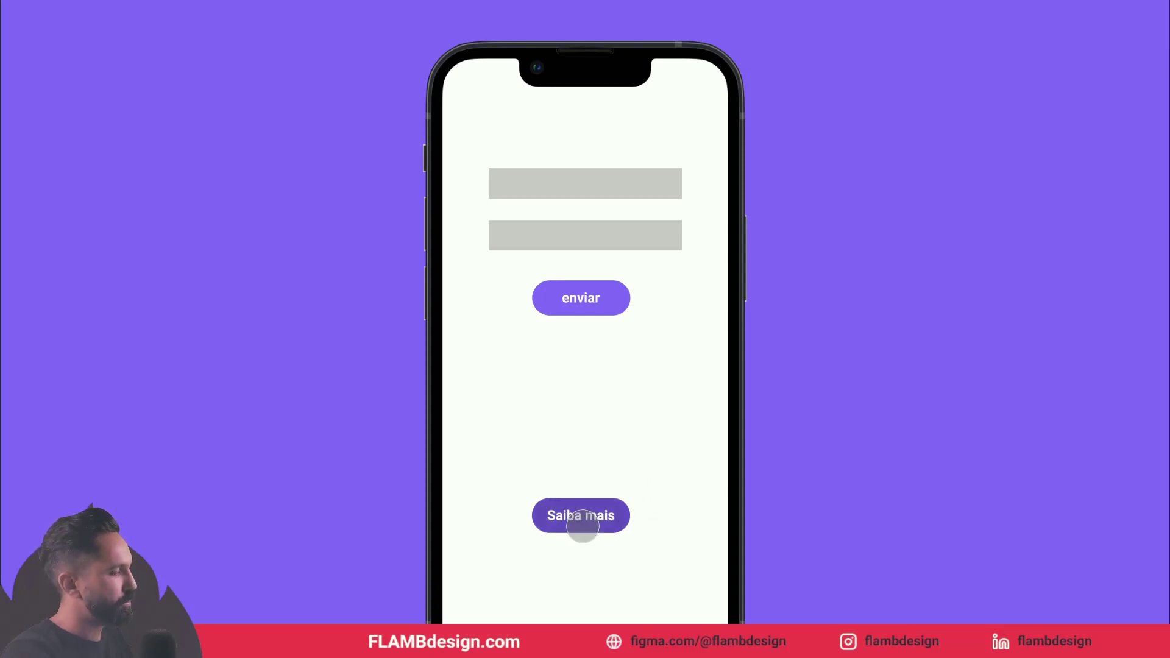
left_click(582, 526)
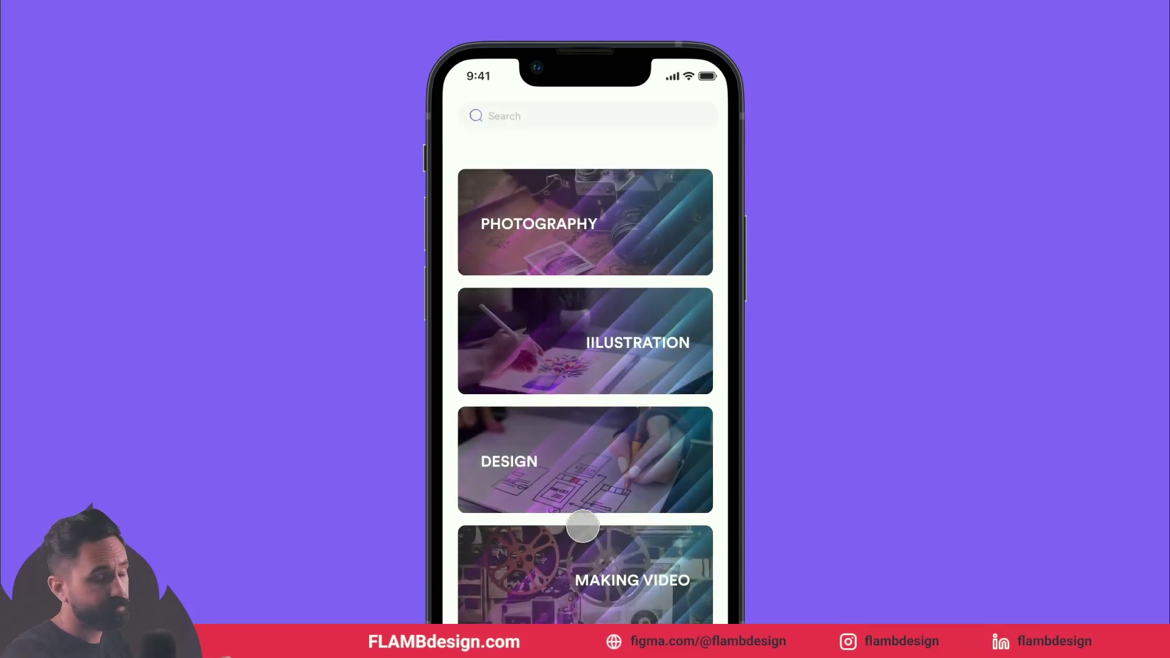
left_click(582, 526)
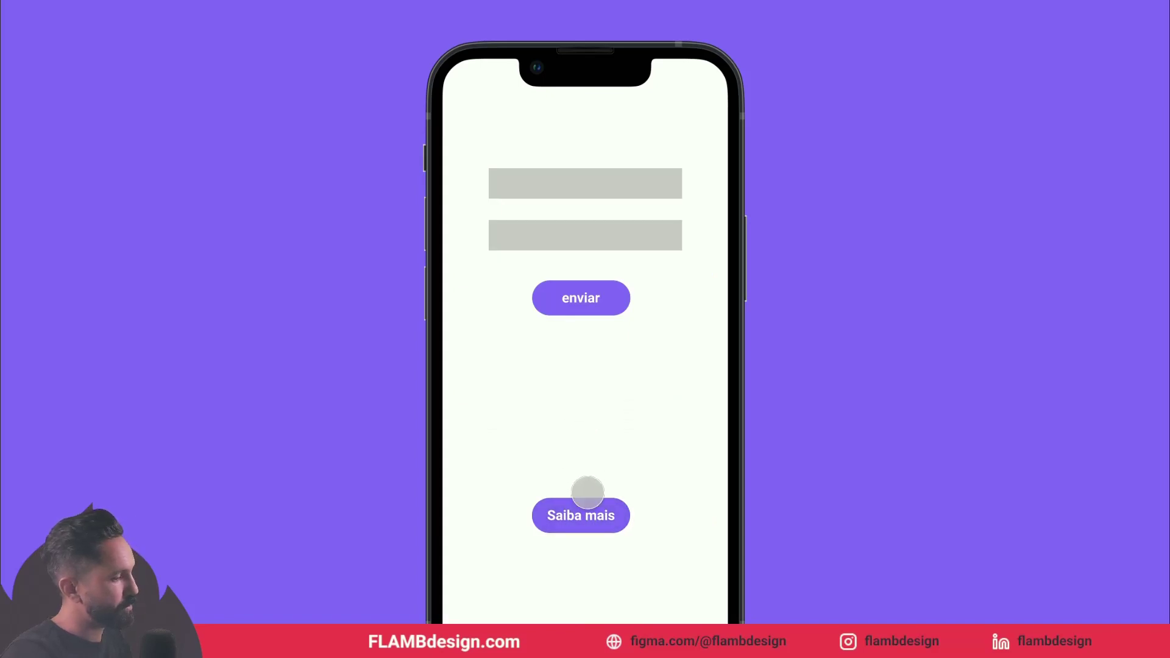
left_click(573, 302)
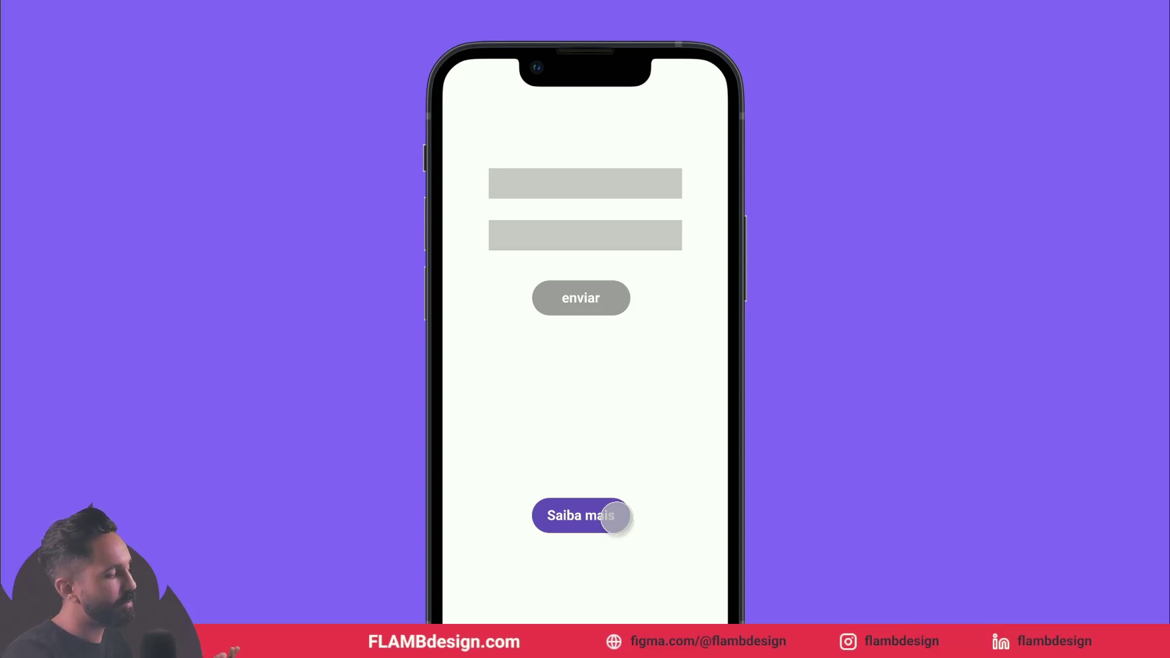
left_click(616, 516)
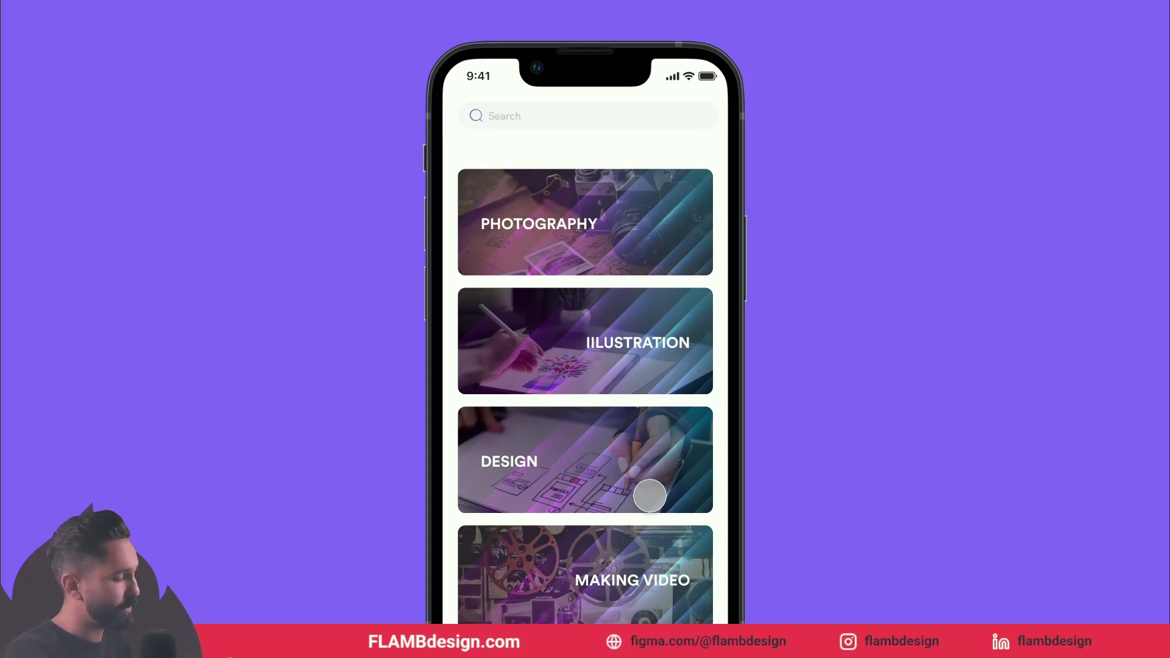
left_click(650, 495)
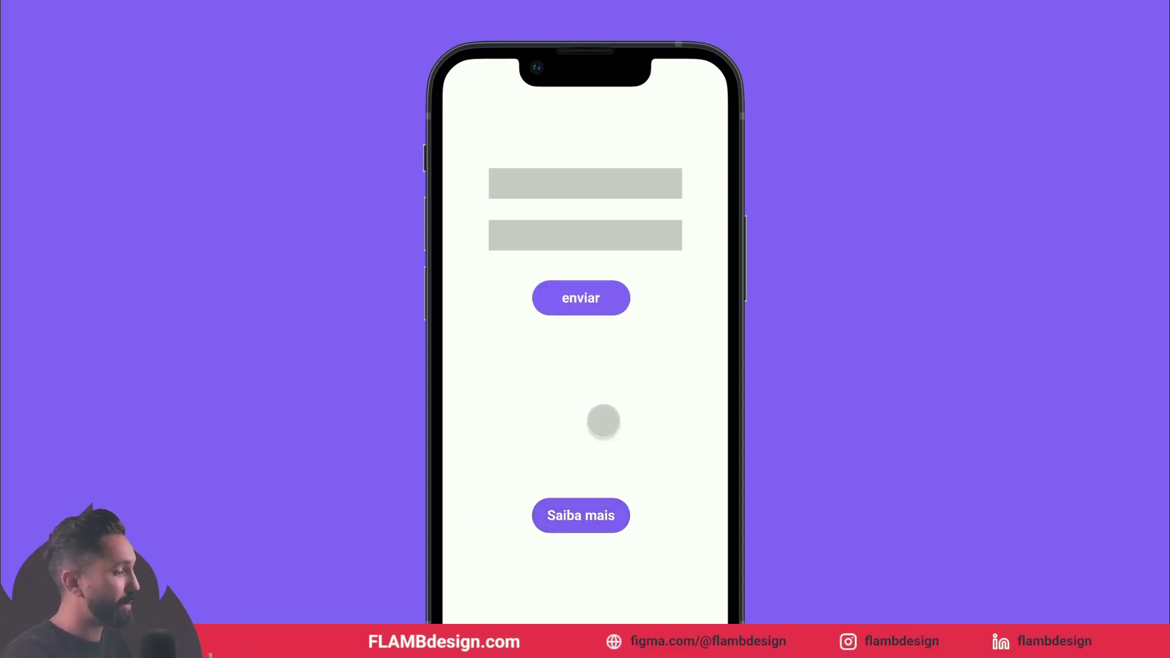
Exit full screen, recheck enviar's grey state, and return to the design file.
key("Escape")
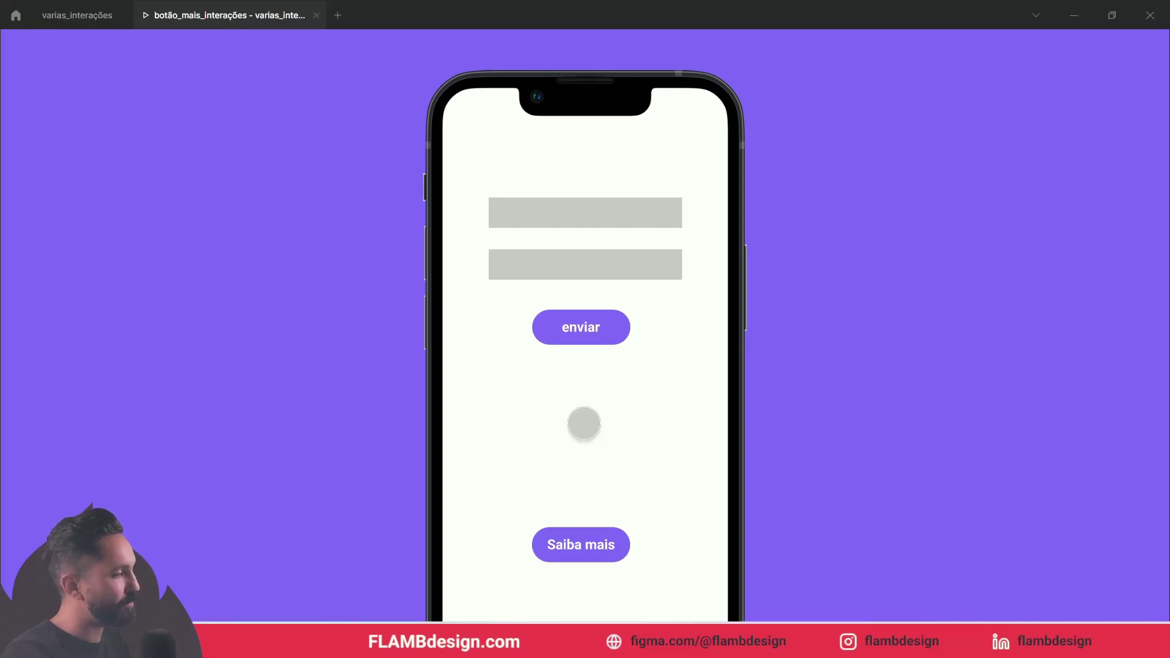
left_click(579, 340)
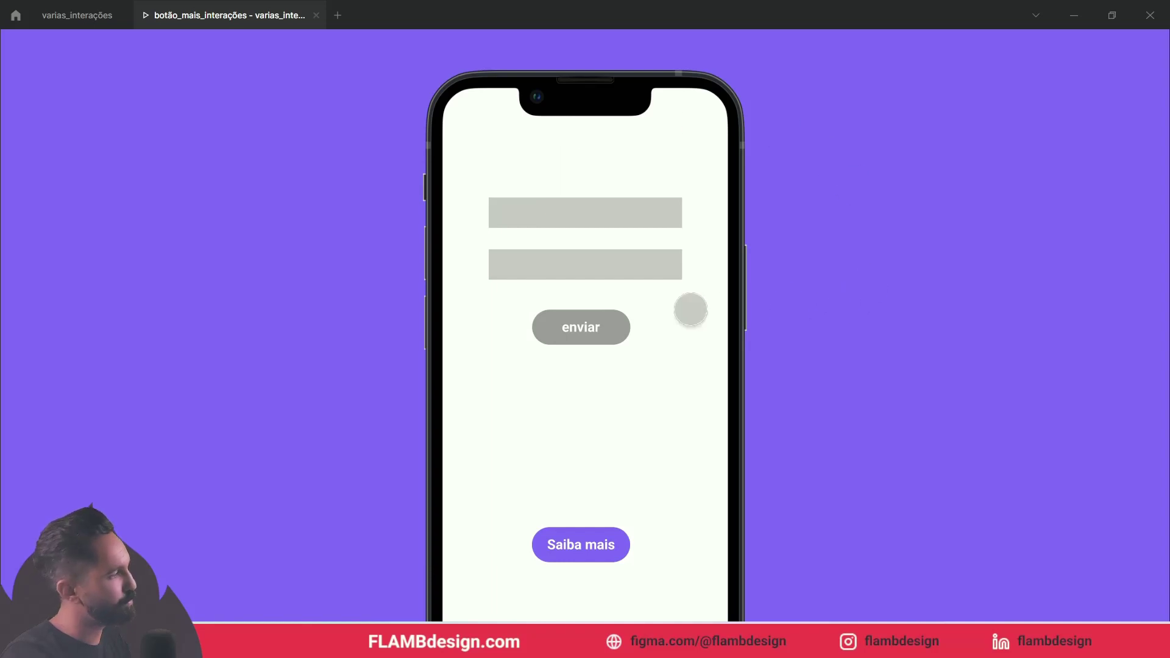
left_click(88, 21)
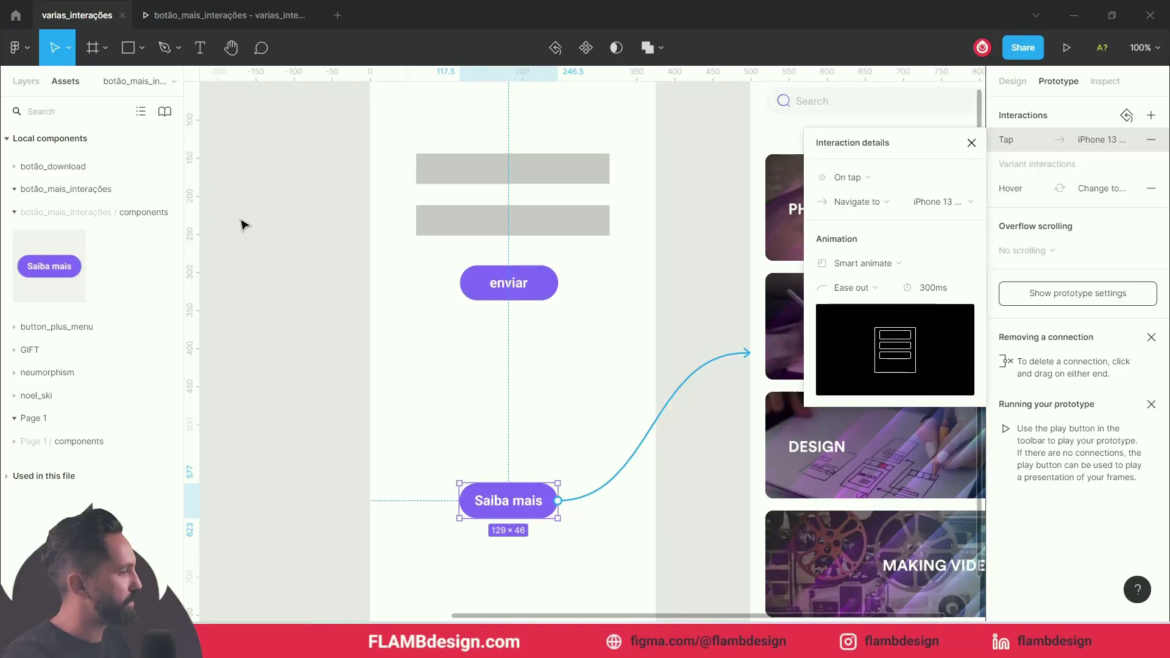
Alt-drag the Saiba mais component set to the right to create a duplicate beside it.
left_click(371, 366)
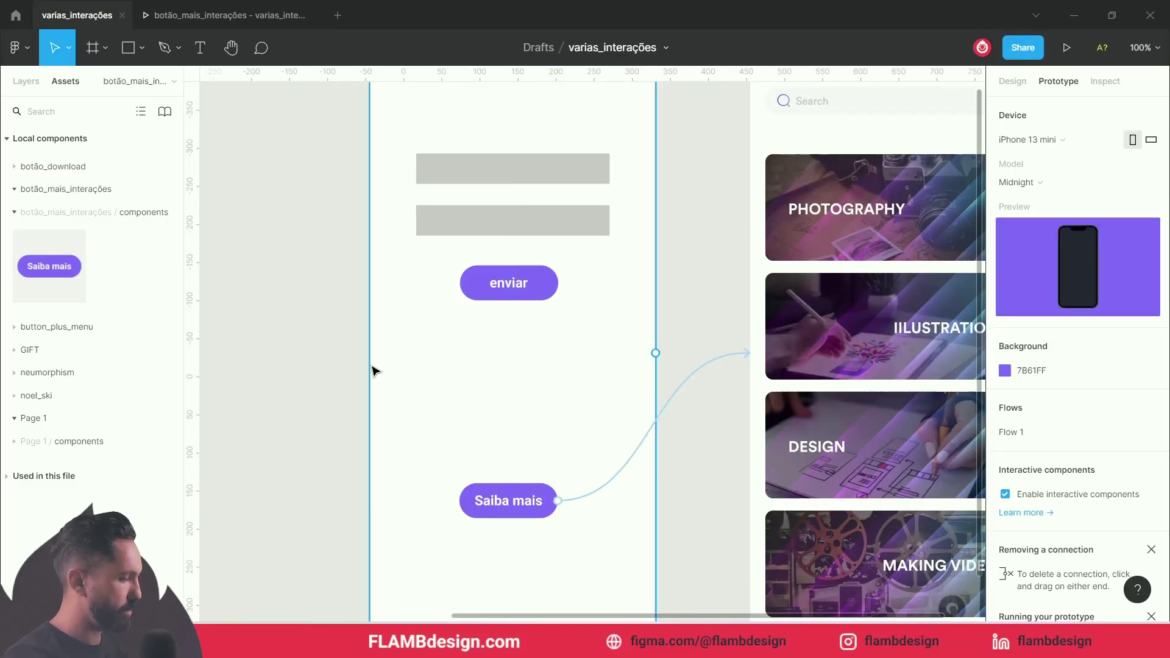
key("minus")
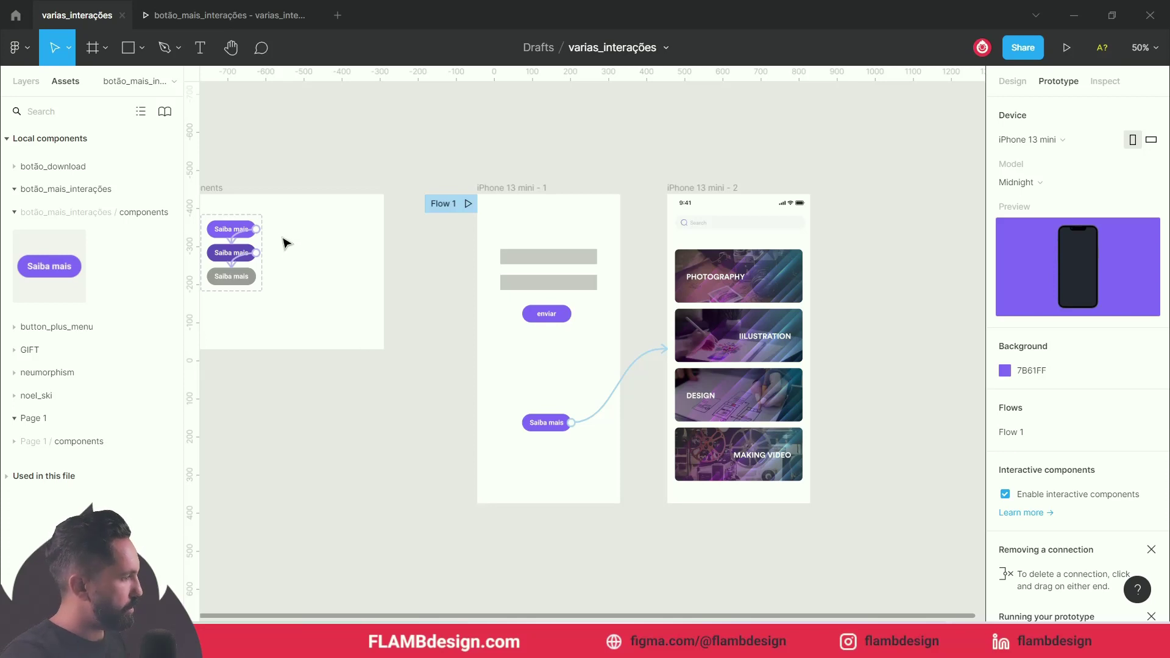
scroll(335, 259, "left", 3)
scroll(335, 259, "up", 1)
left_click(321, 260)
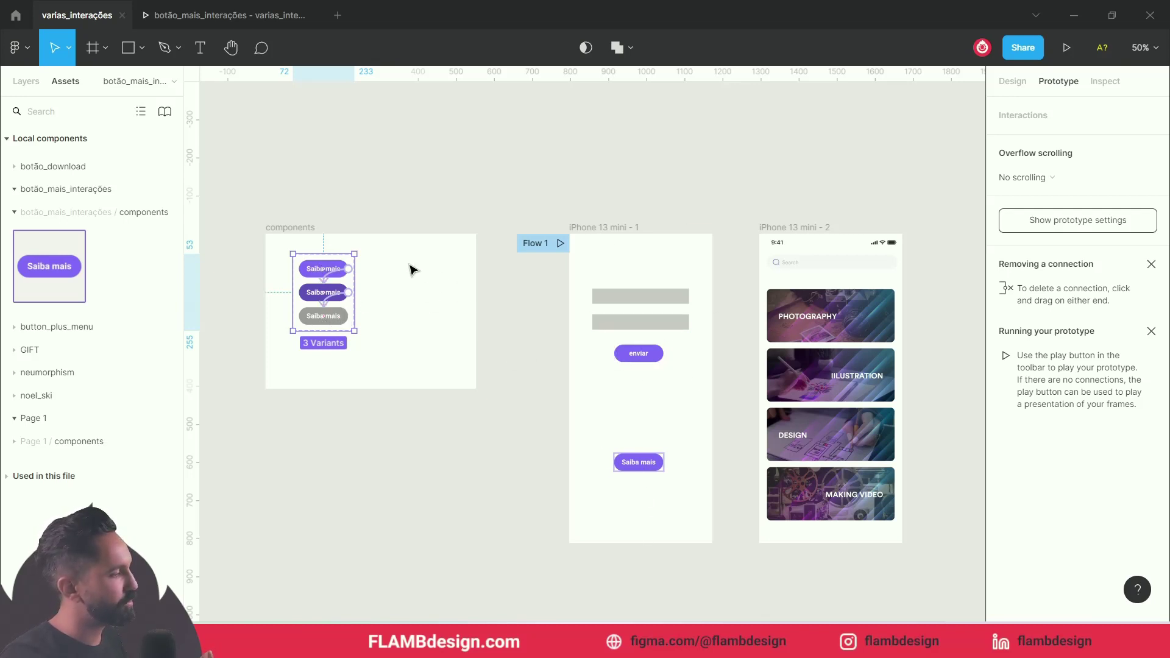
left_click_drag(321, 267, 397, 268)
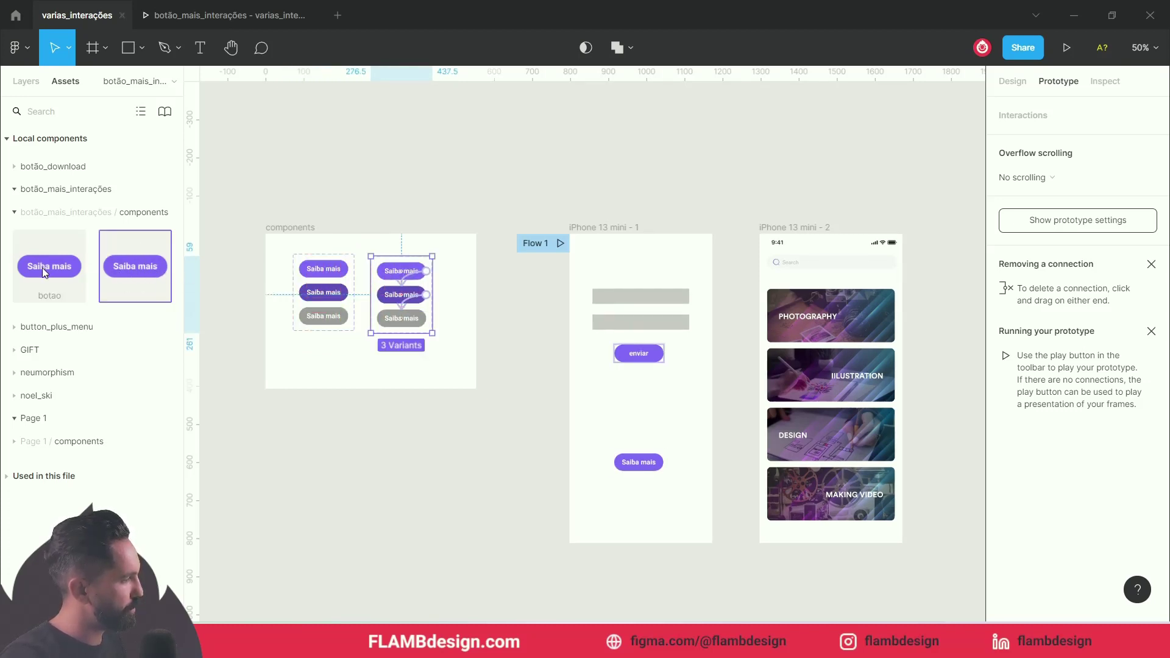
Recolour the copy's top Saiba mais variant fill from purple 7B61FF to dark red AD1717.
left_click(391, 269)
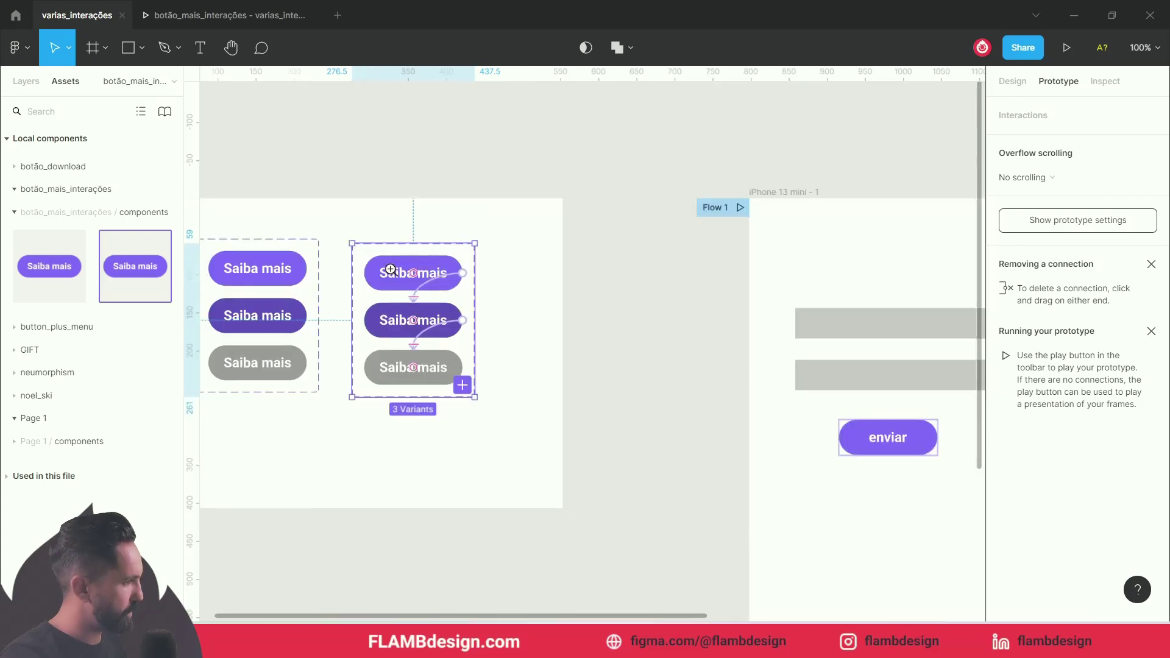
left_click(393, 279)
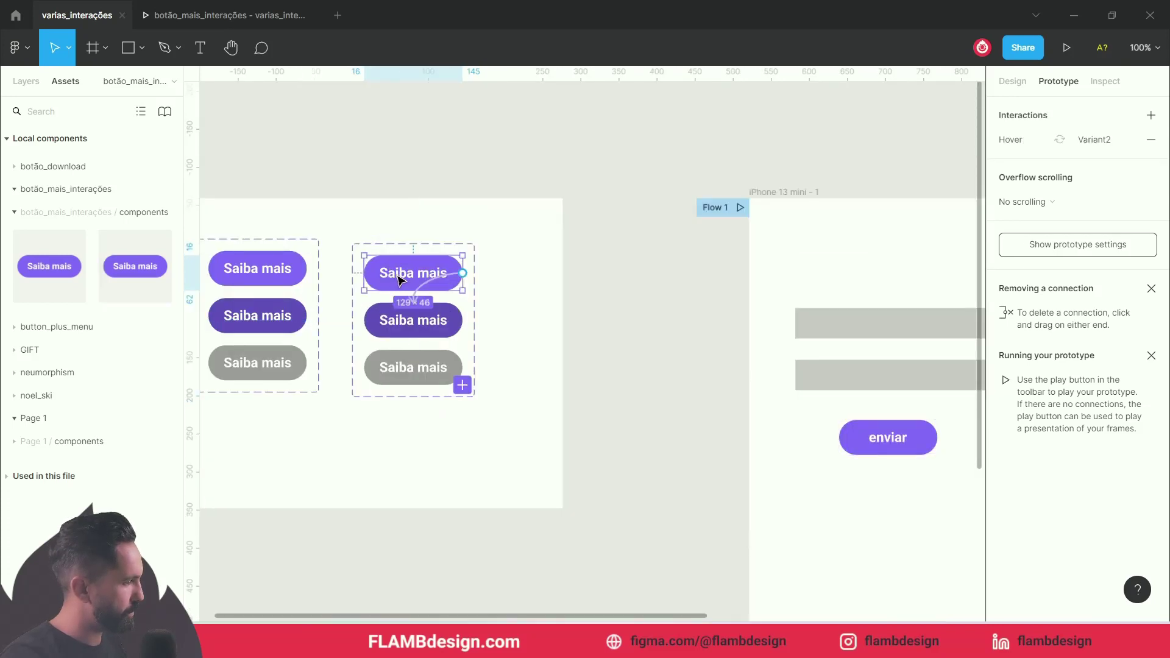
left_click(1003, 85)
scroll(1026, 404, "down", 3)
scroll(1042, 451, "down", 3)
left_click(1005, 500)
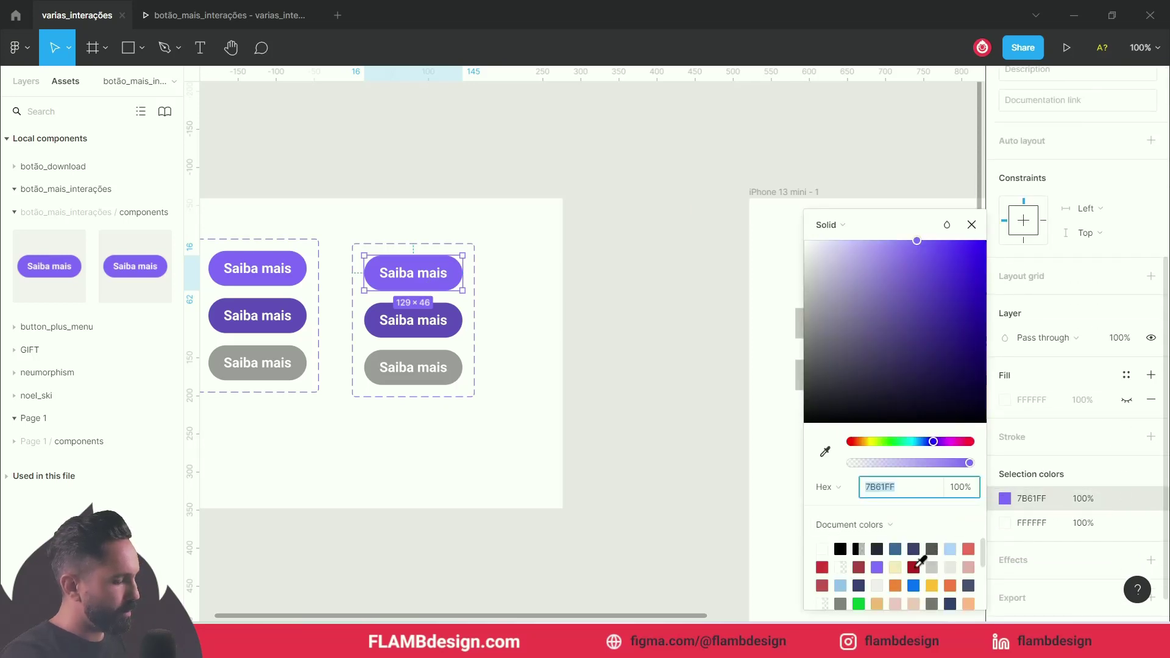
left_click(913, 567)
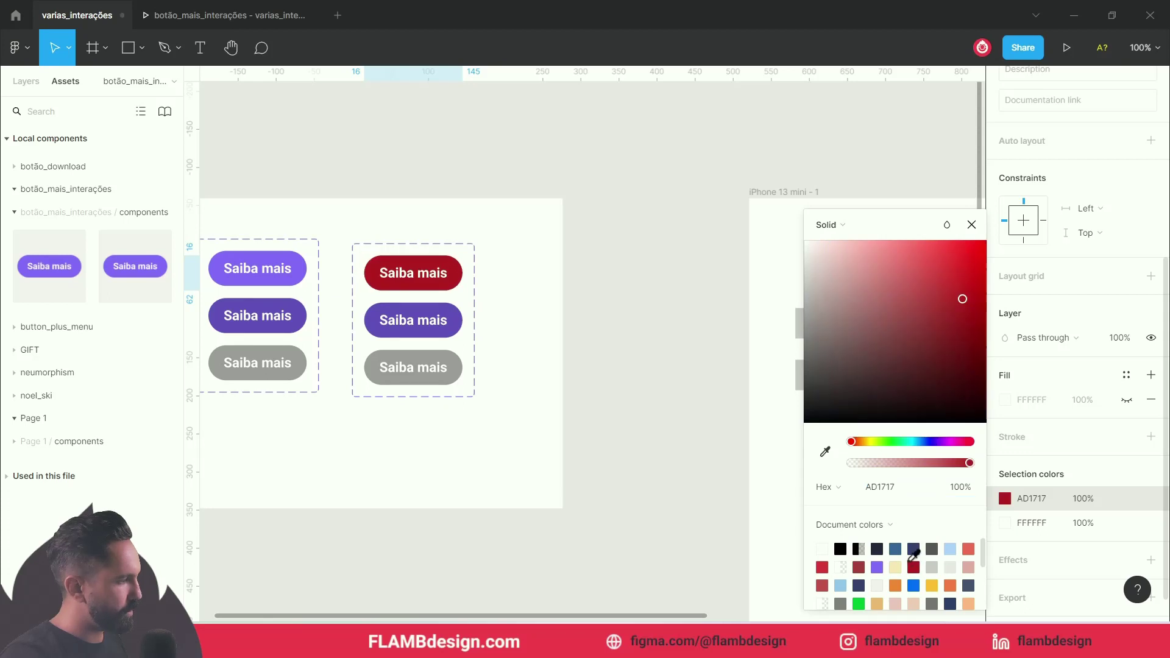
left_click(670, 337)
left_click(409, 280)
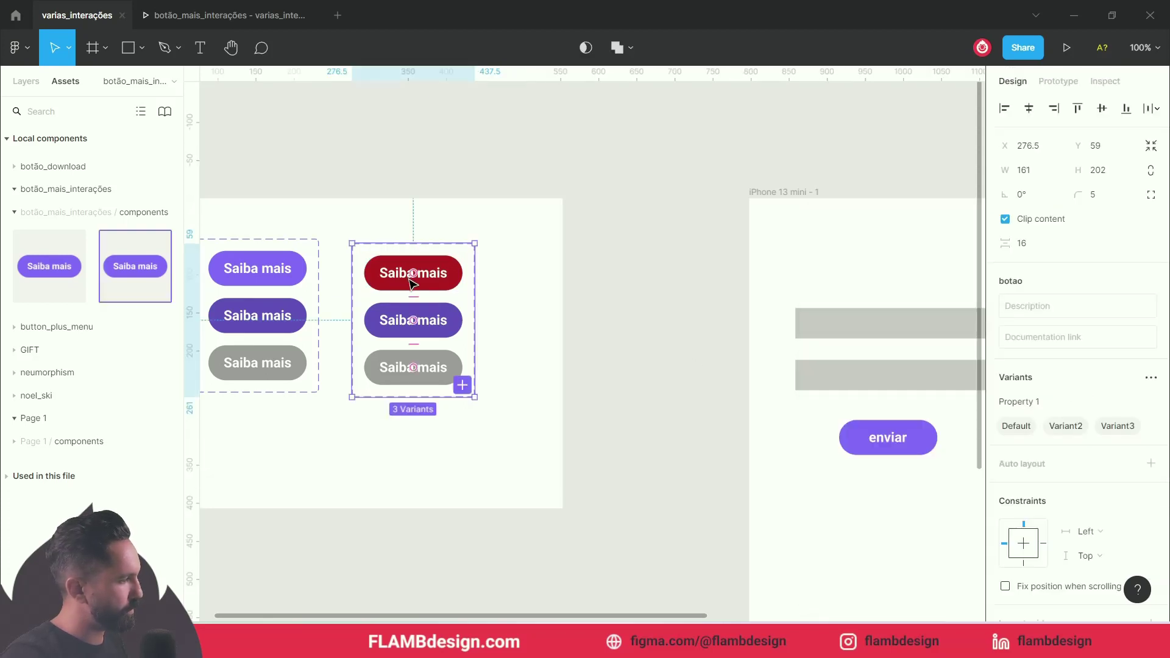
left_click(447, 374)
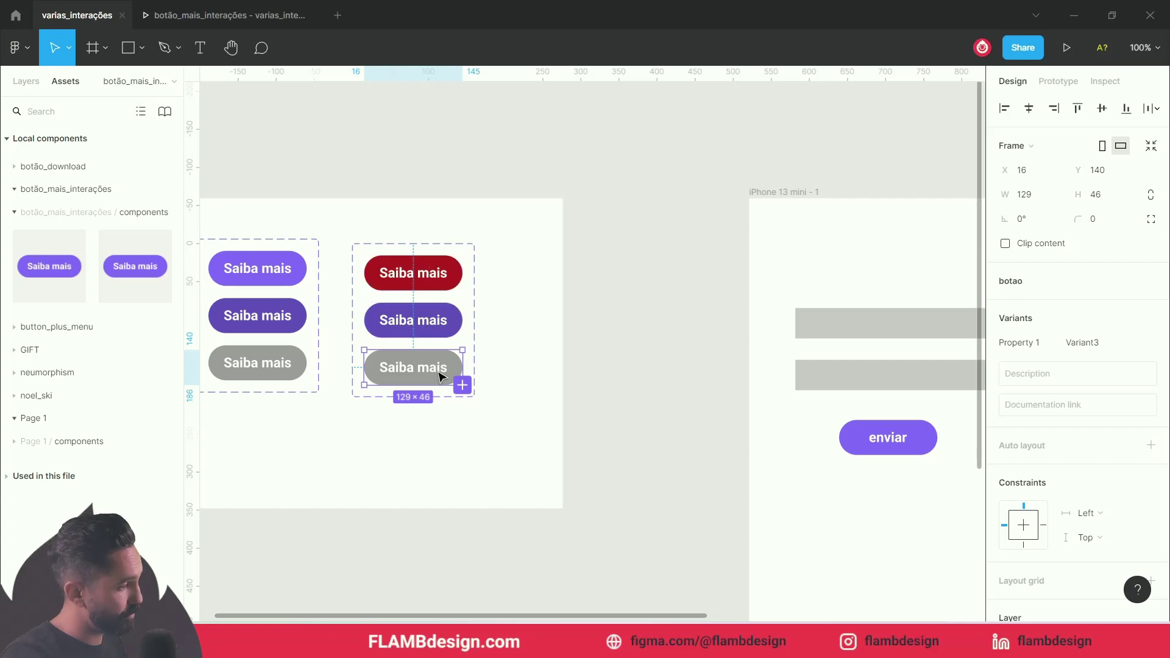
Link the copy's grey Variant3 on tap to iPhone 13 mini - 2 with Smart animate, Ease out, 300ms.
left_click(1049, 83)
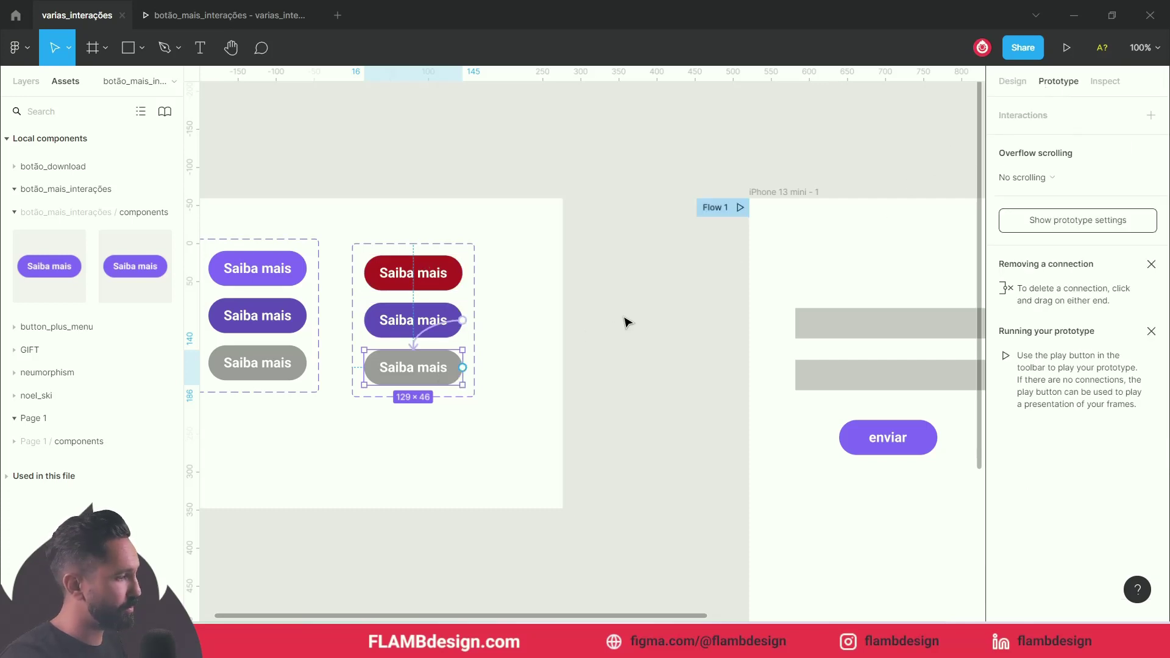
key("minus")
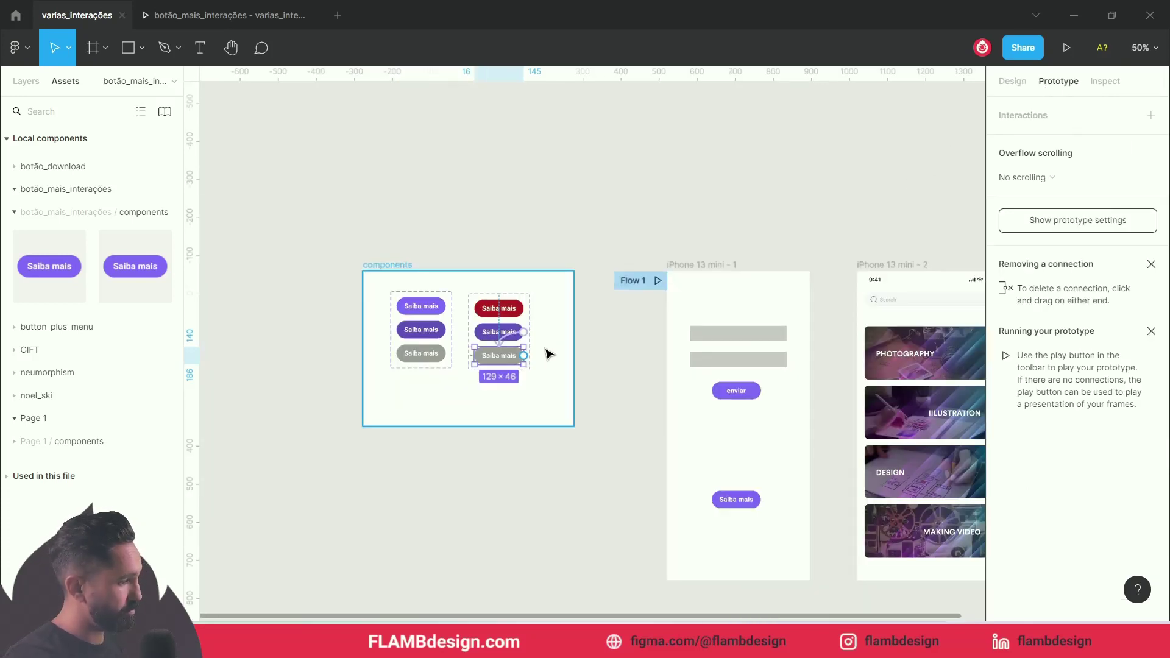
mouse_move(544, 344)
left_mouse_down()
mouse_move(478, 339)
mouse_move(437, 353)
left_mouse_up()
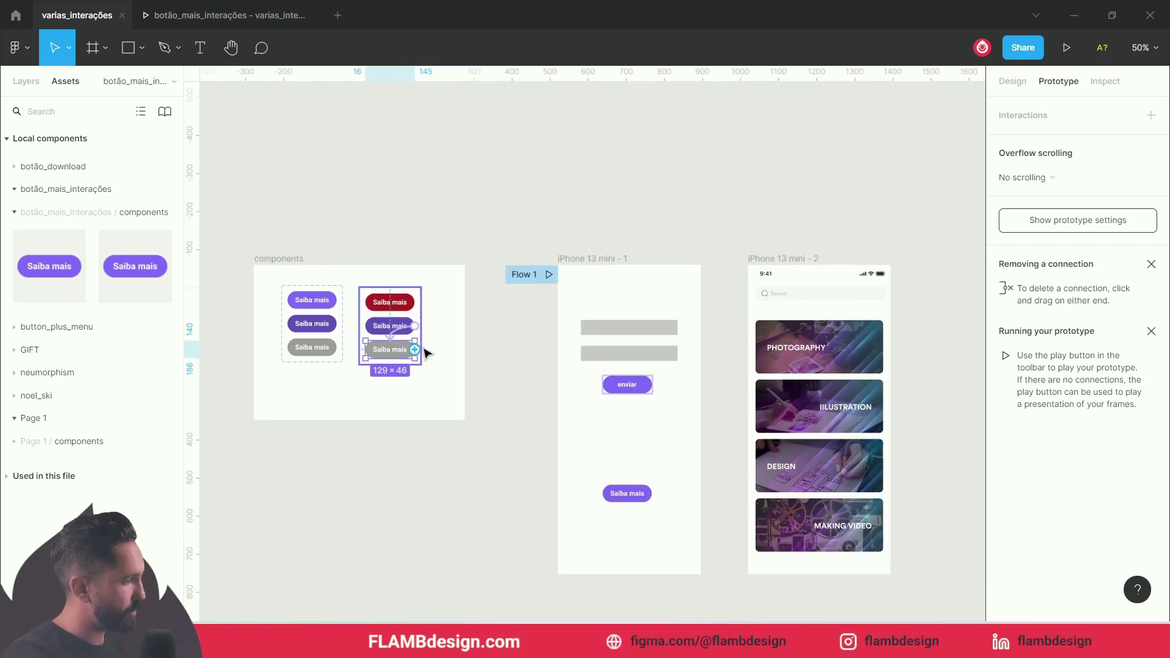
mouse_move(415, 350)
left_mouse_down()
mouse_move(761, 447)
mouse_move(747, 444)
left_mouse_up()
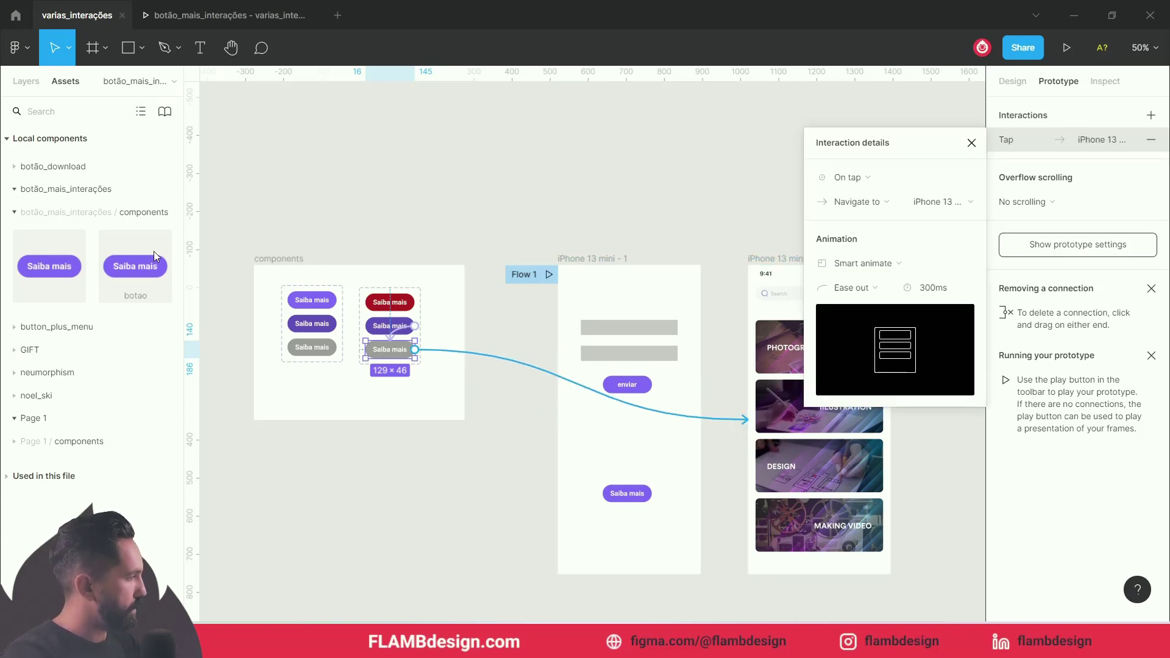
left_click(314, 247)
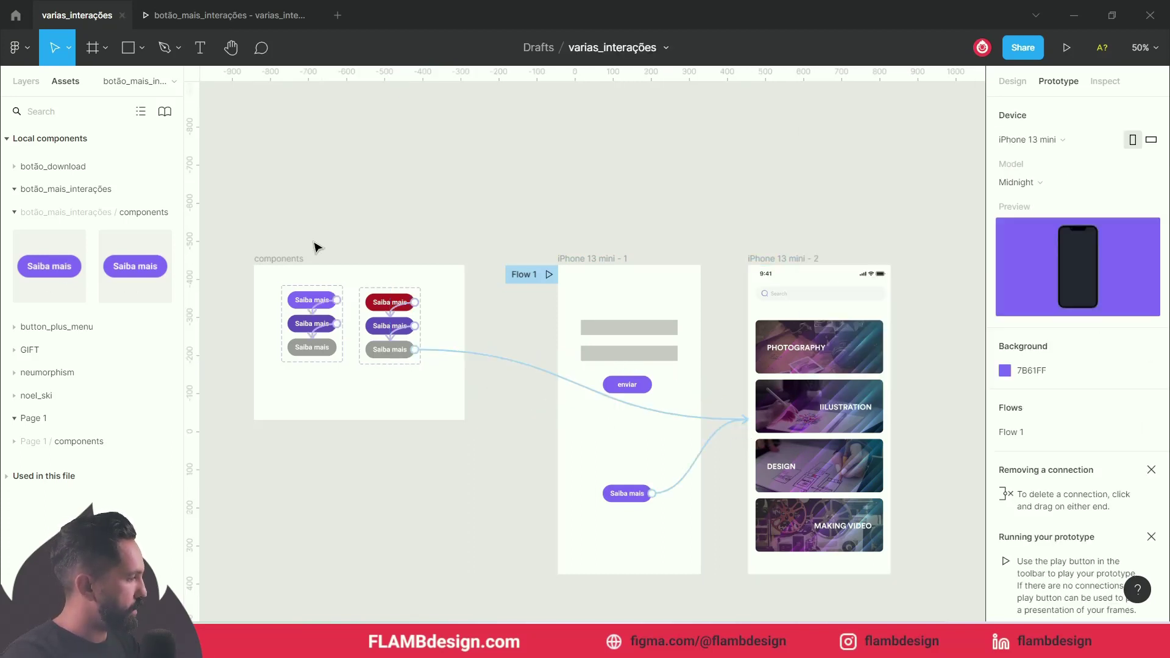
left_click(142, 276)
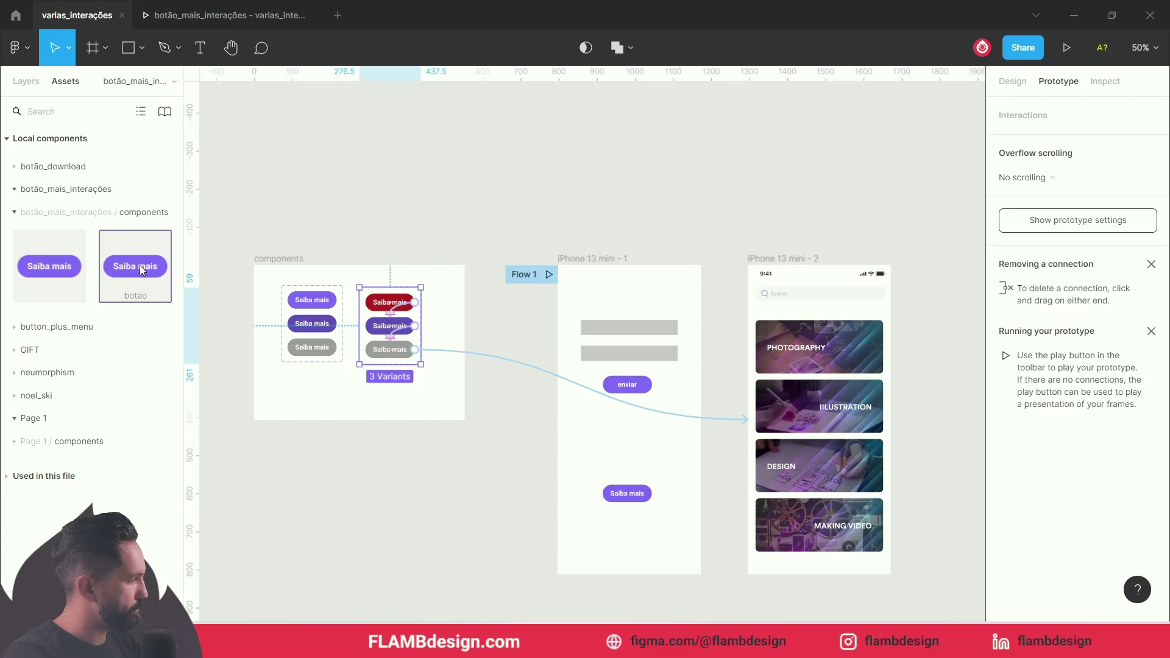
left_click_drag(142, 270, 629, 447)
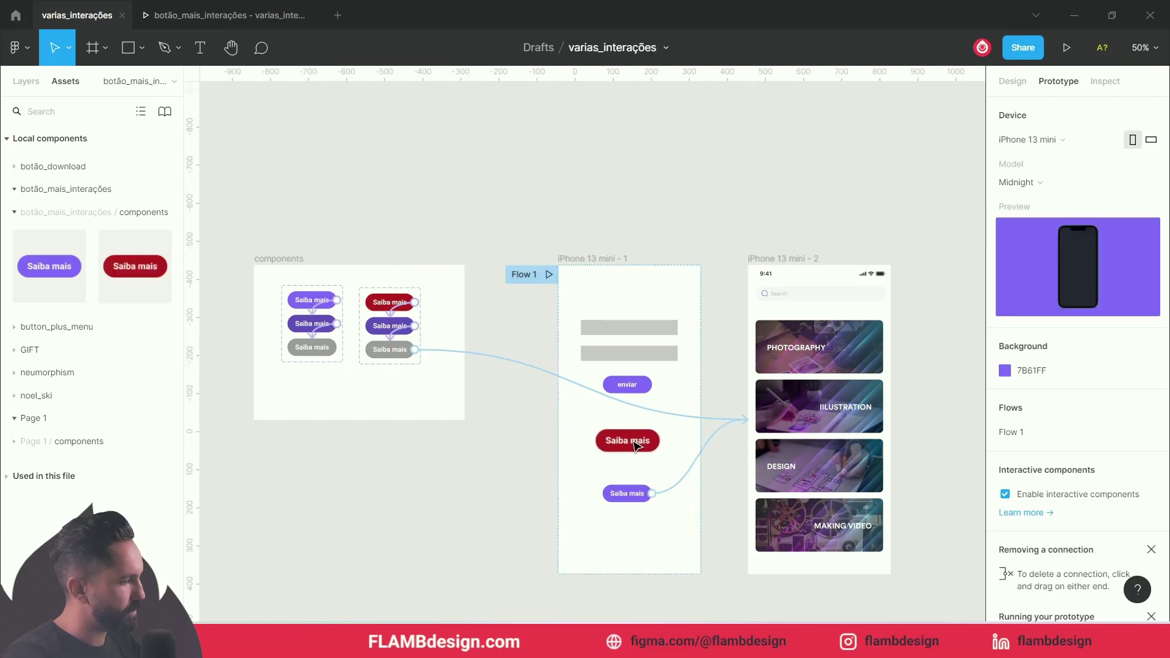
left_click(634, 446)
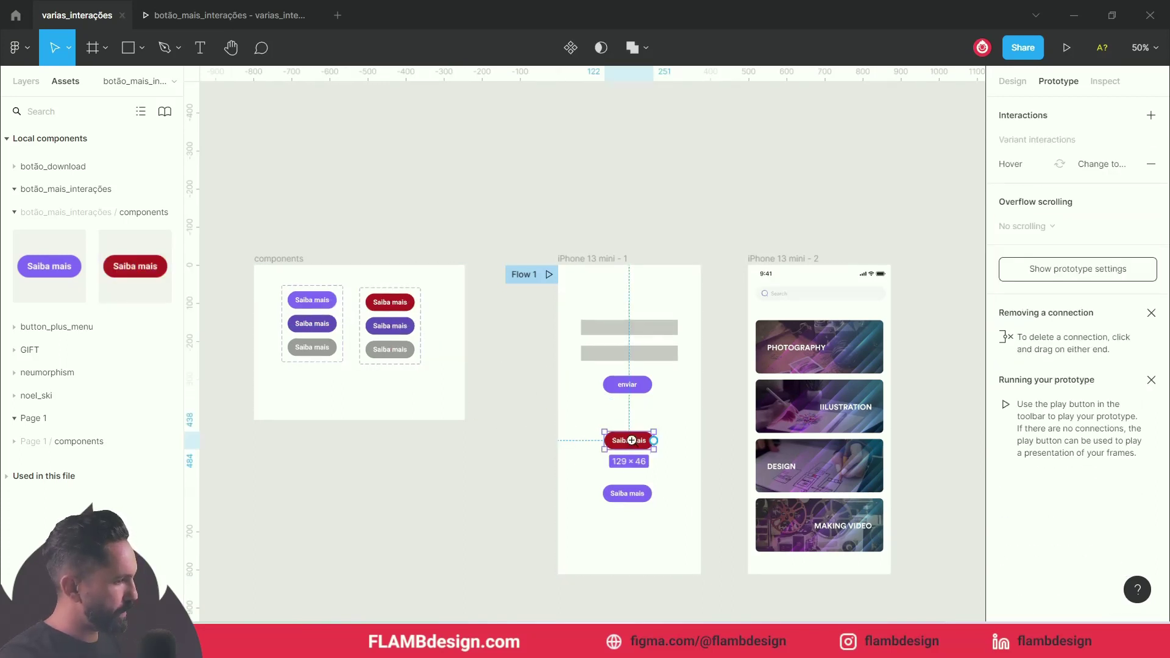
key("shift+0")
left_click_drag(649, 385, 495, 424)
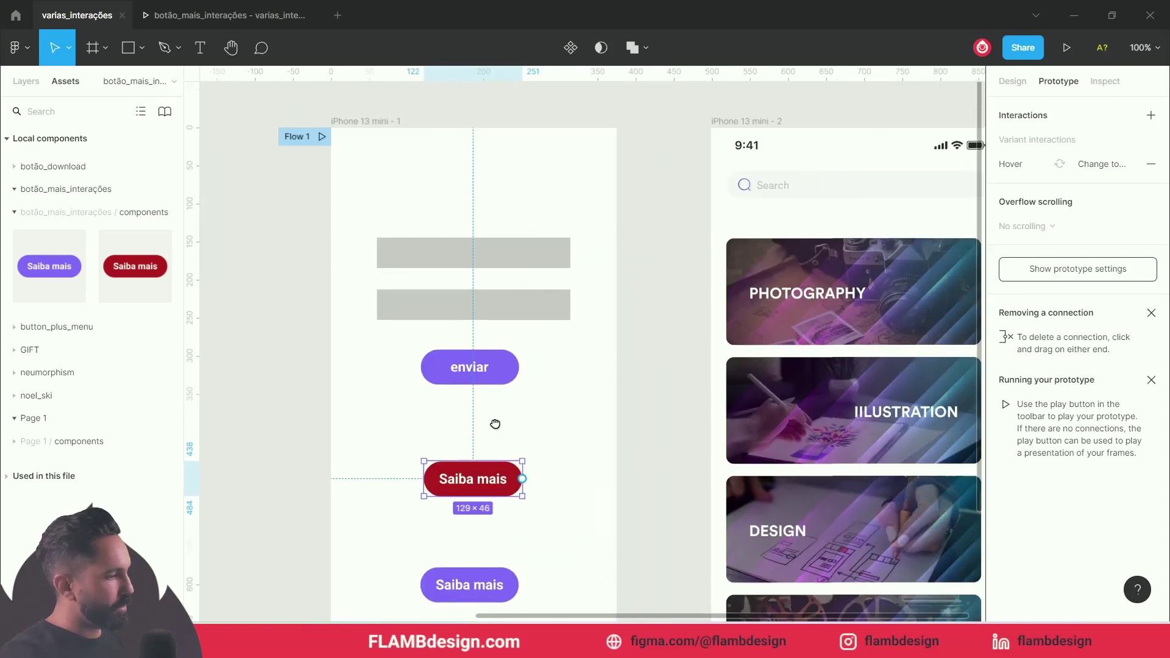
left_click(248, 17)
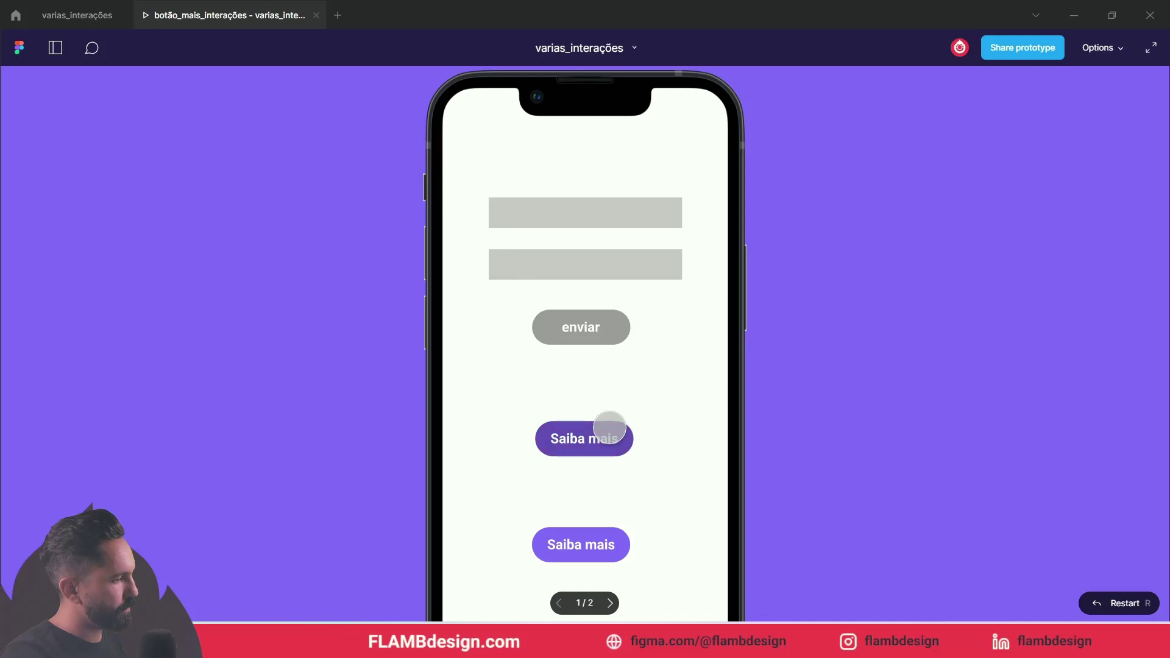
left_click(609, 420)
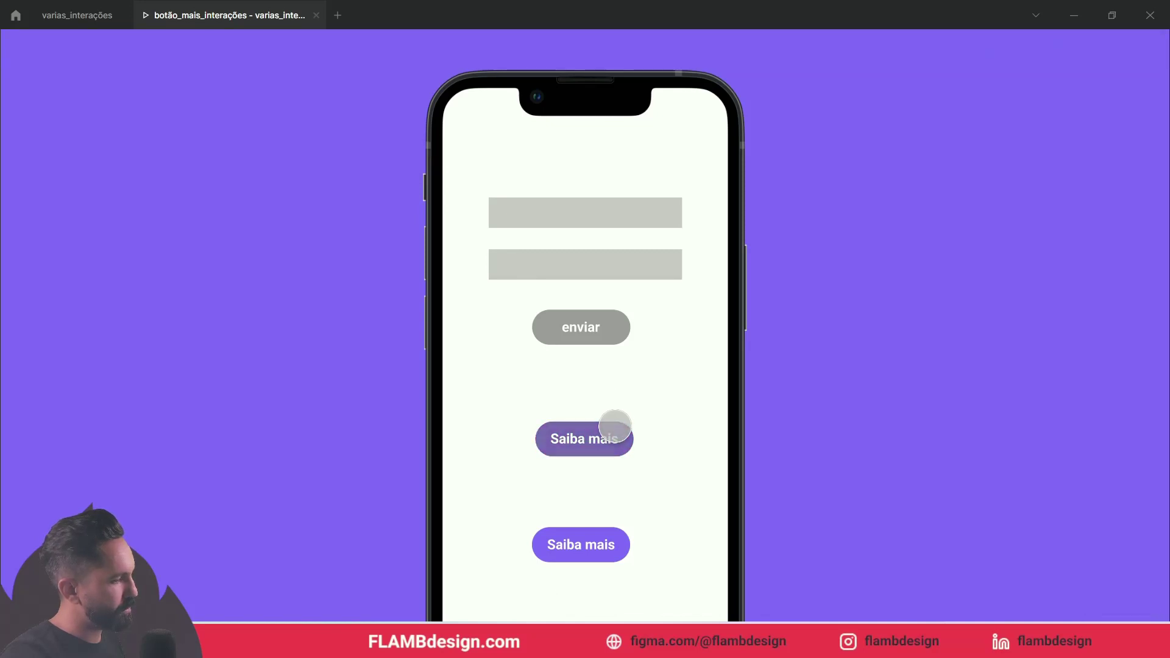
left_click(615, 425)
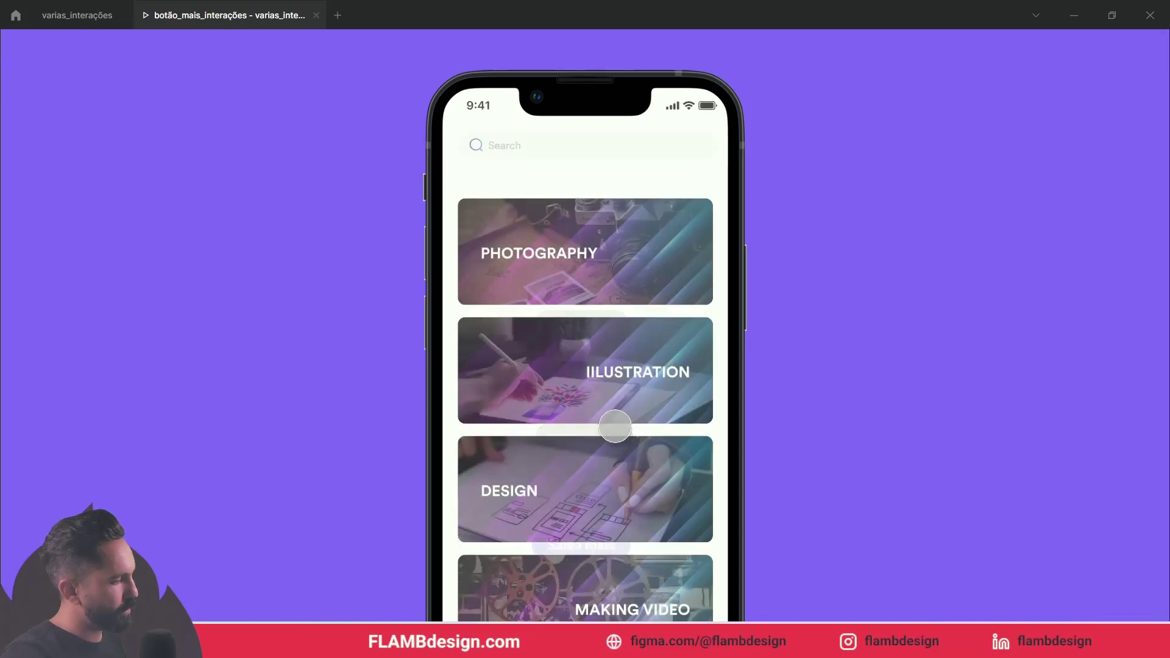
left_click(84, 17)
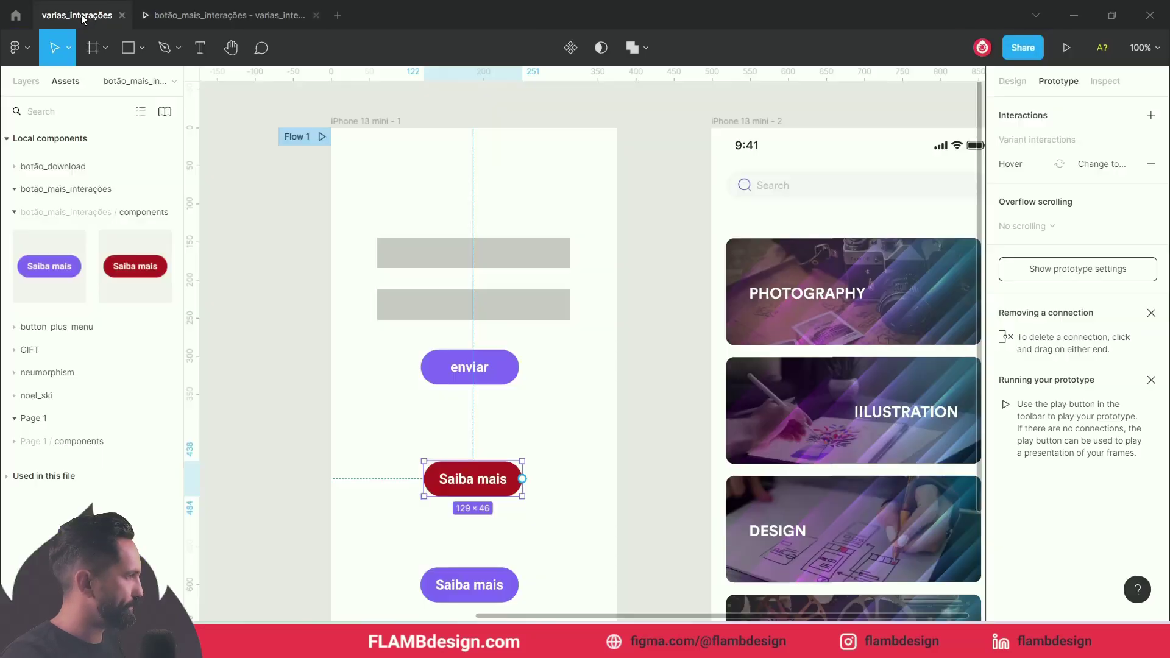
Select the grey Saiba mais variant and compare its interaction with the purple variant's.
left_click_drag(390, 426, 763, 381)
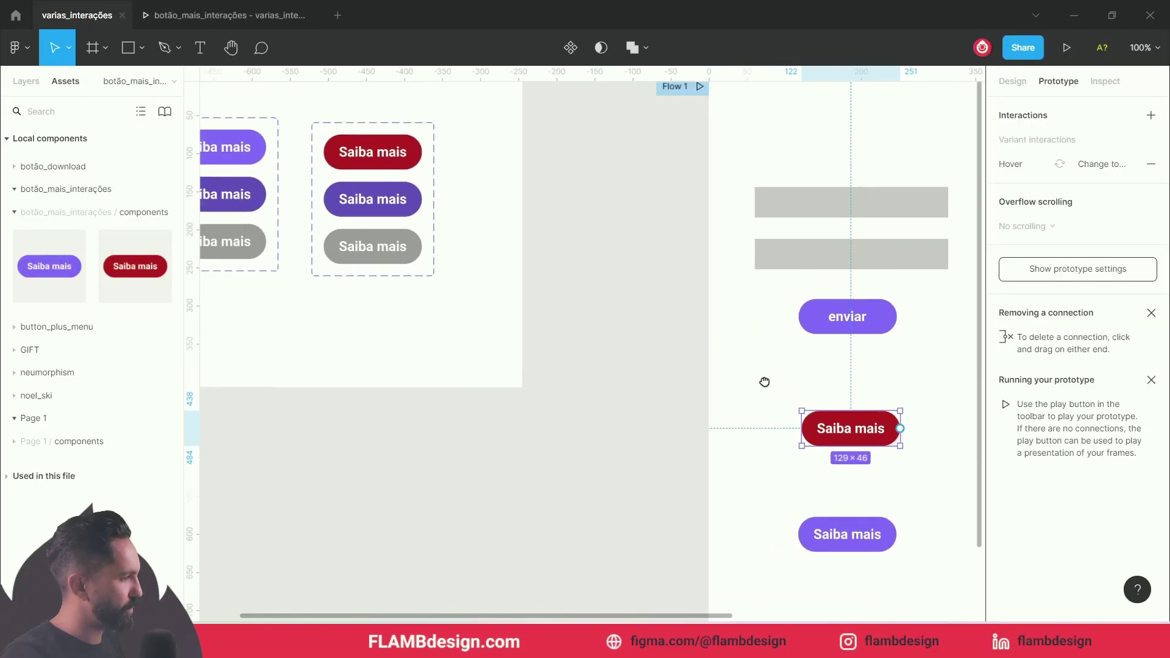
left_click(403, 255)
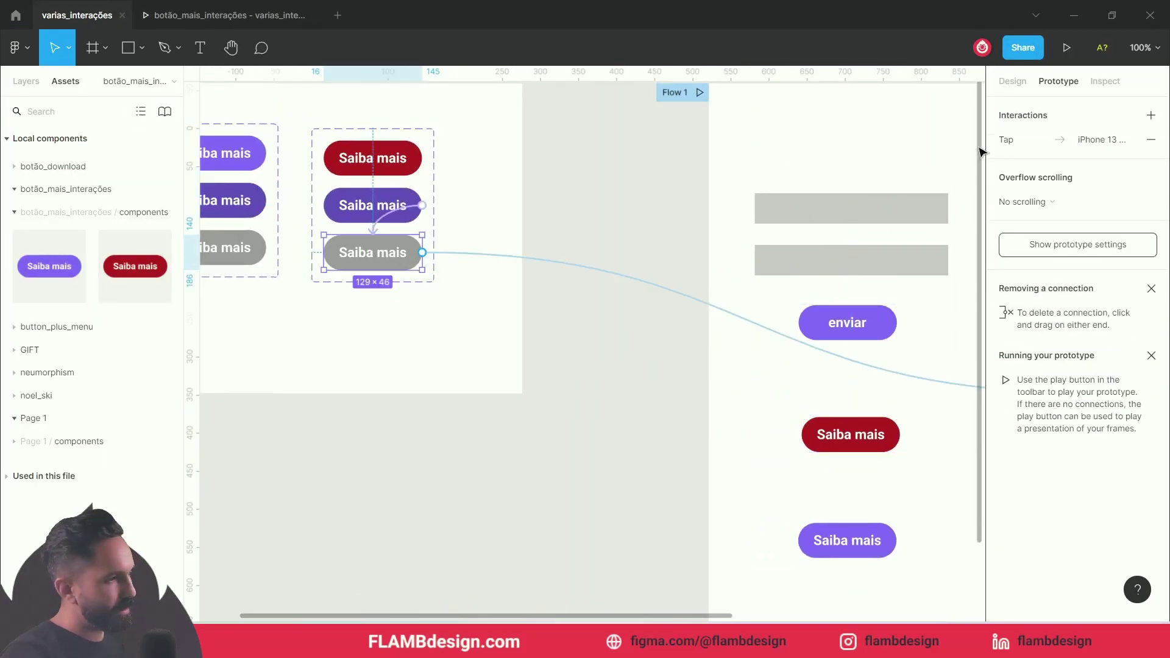
left_click(750, 329)
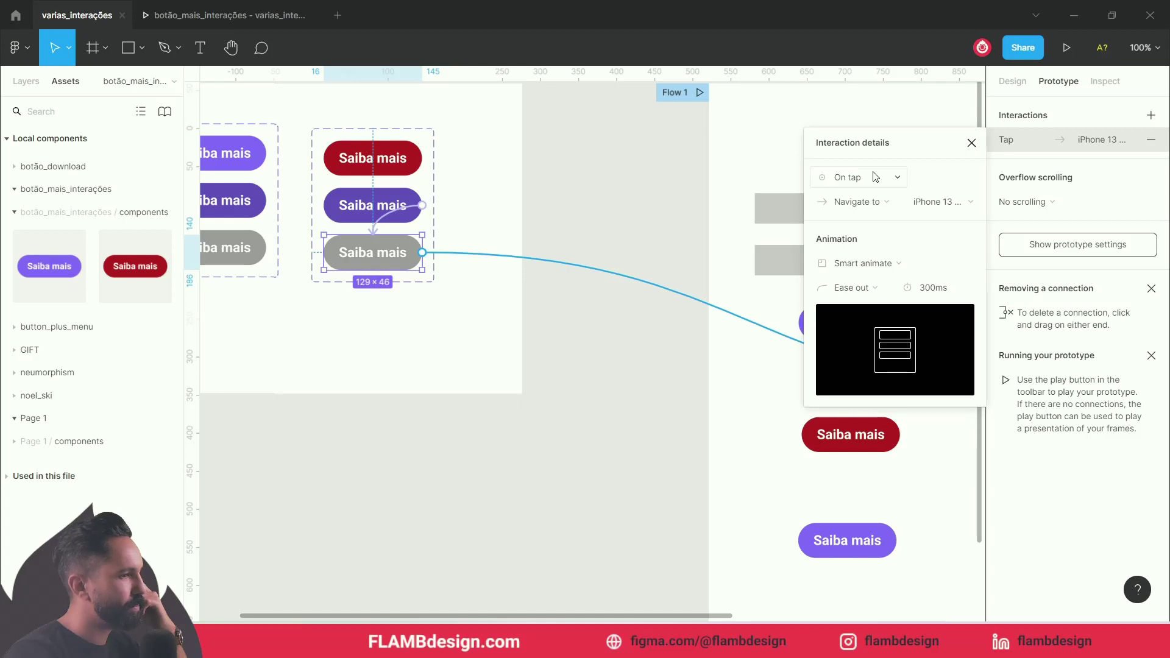
left_click(391, 218)
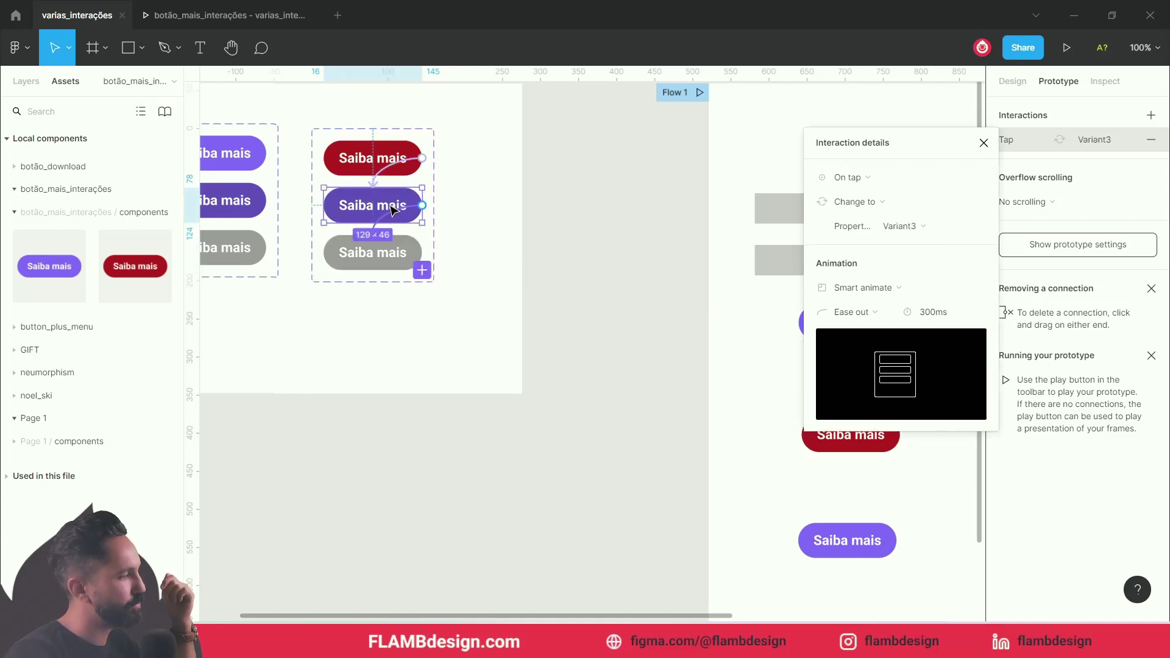
left_click(395, 262)
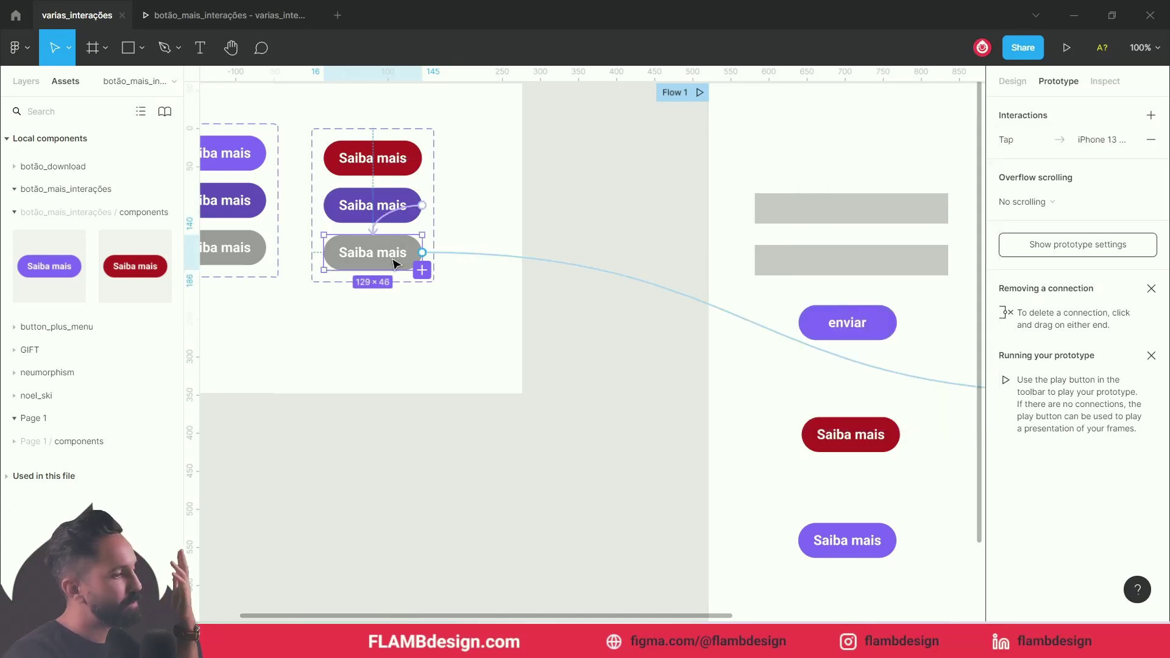
Change the grey variant's navigation trigger from On tap to Mouse enter.
left_click(595, 274)
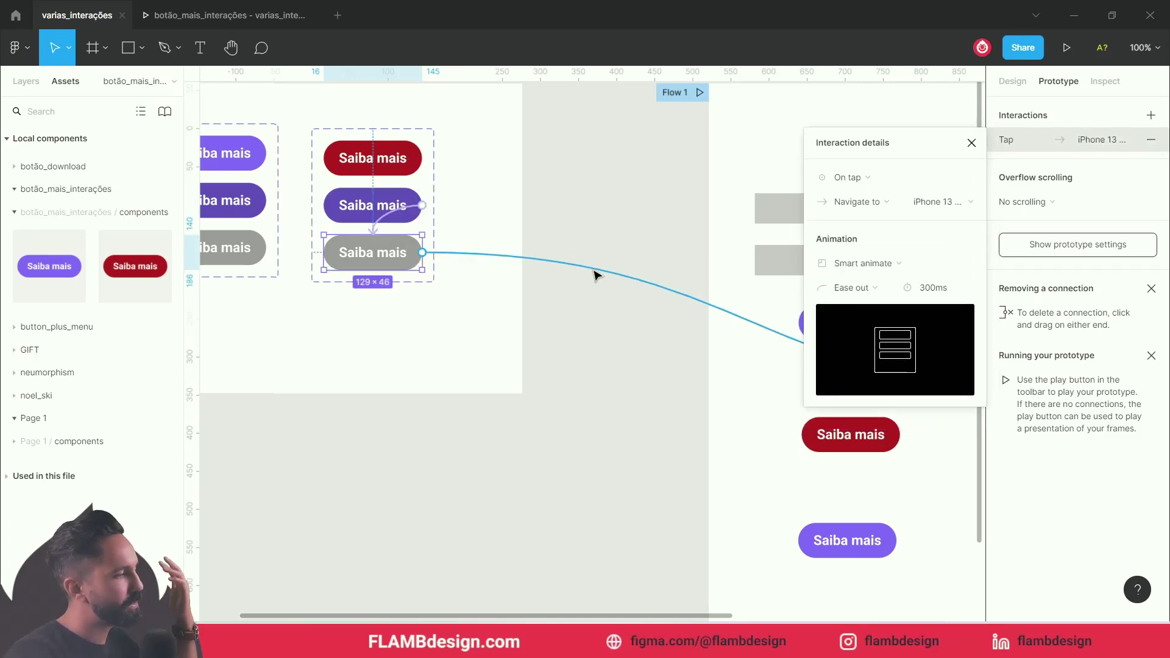
left_click(868, 177)
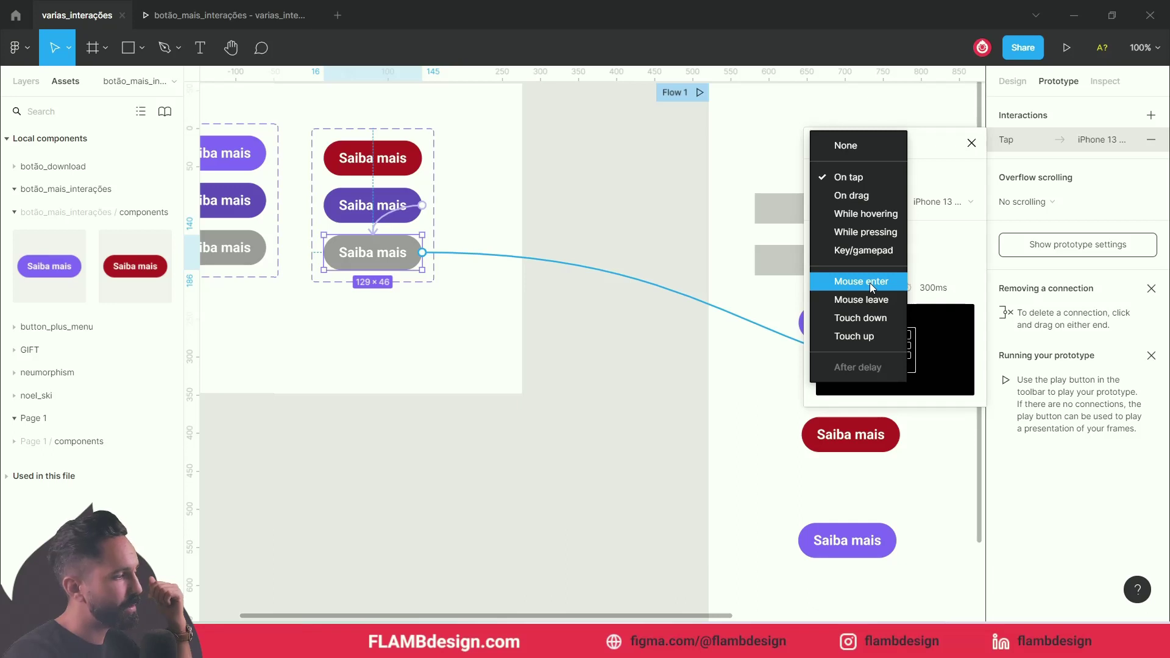
left_click(869, 283)
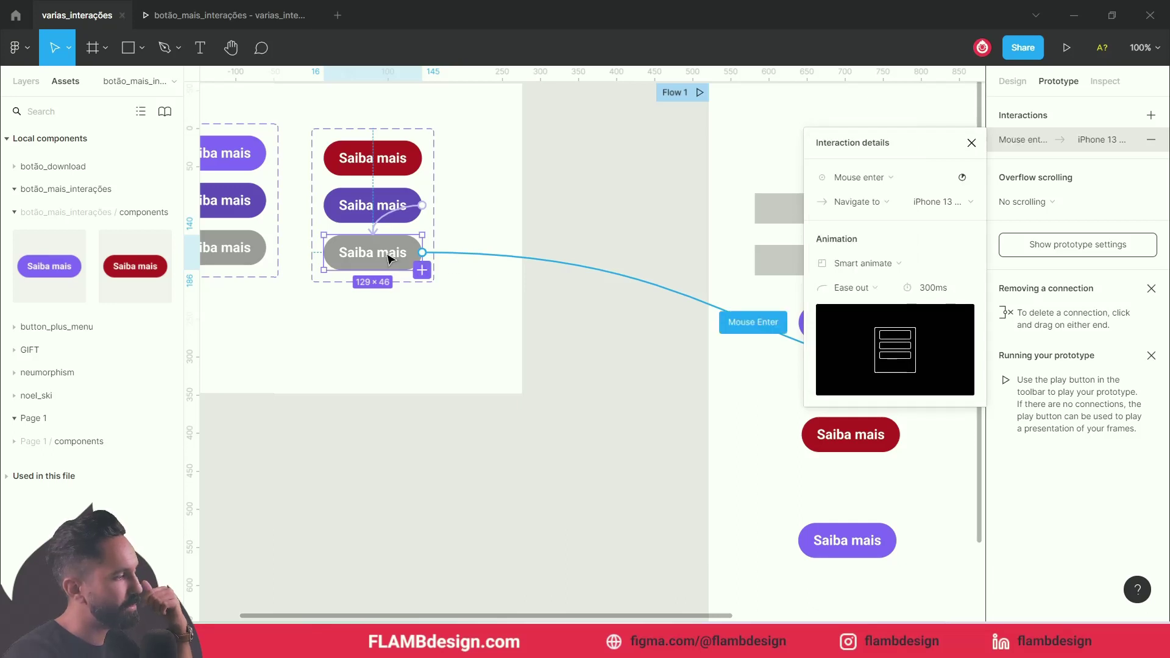
mouse_move(396, 255)
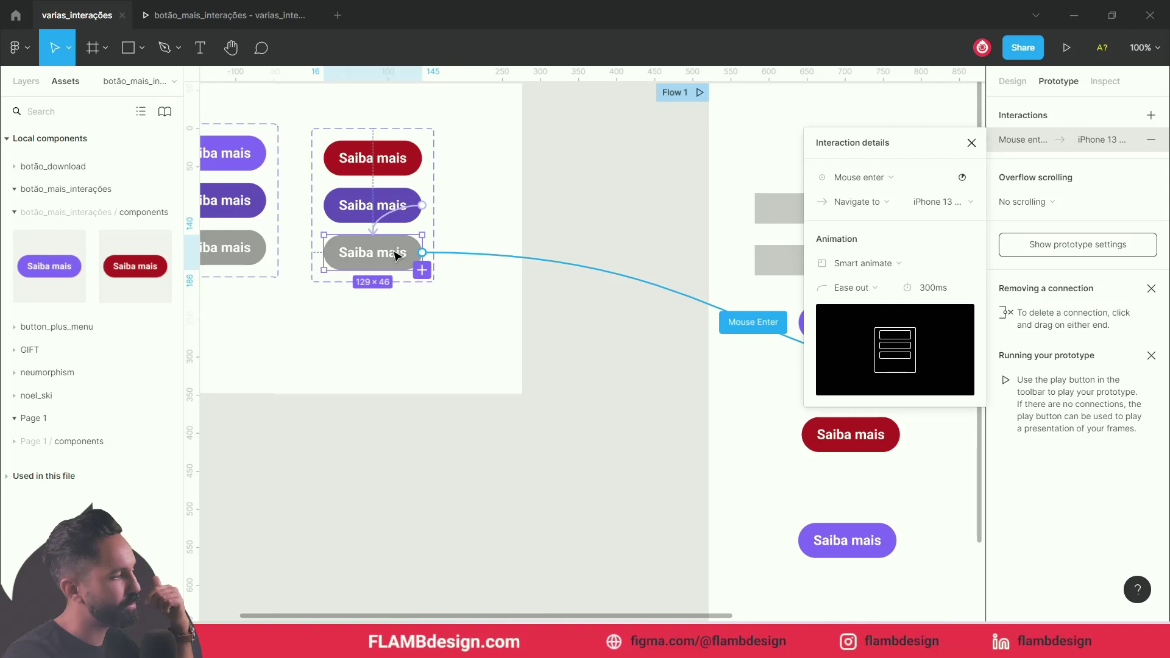
left_click(262, 14)
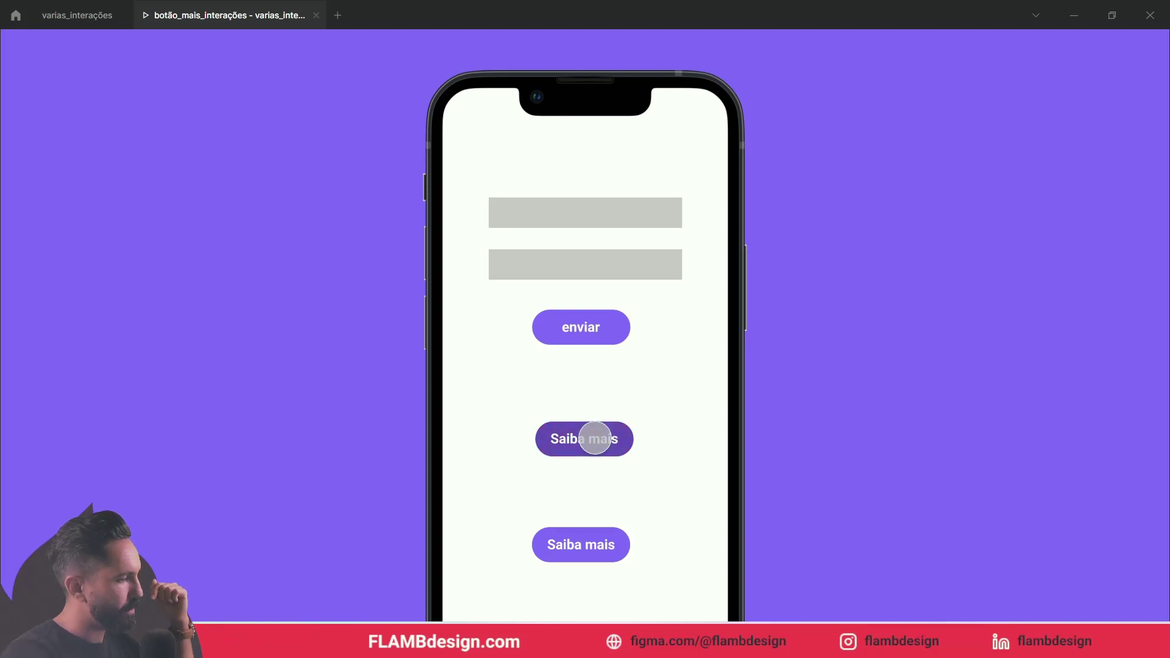
Hover Saiba mais repeatedly, restarting with R, to confirm it opens the category list.
left_click(595, 437)
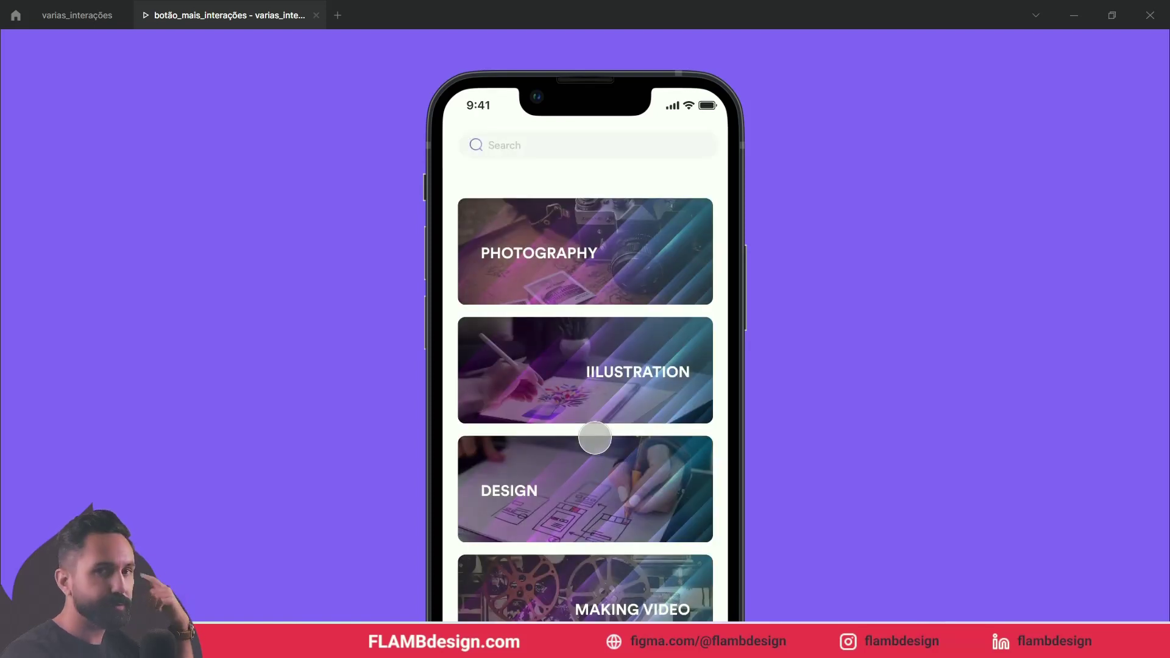
key("r")
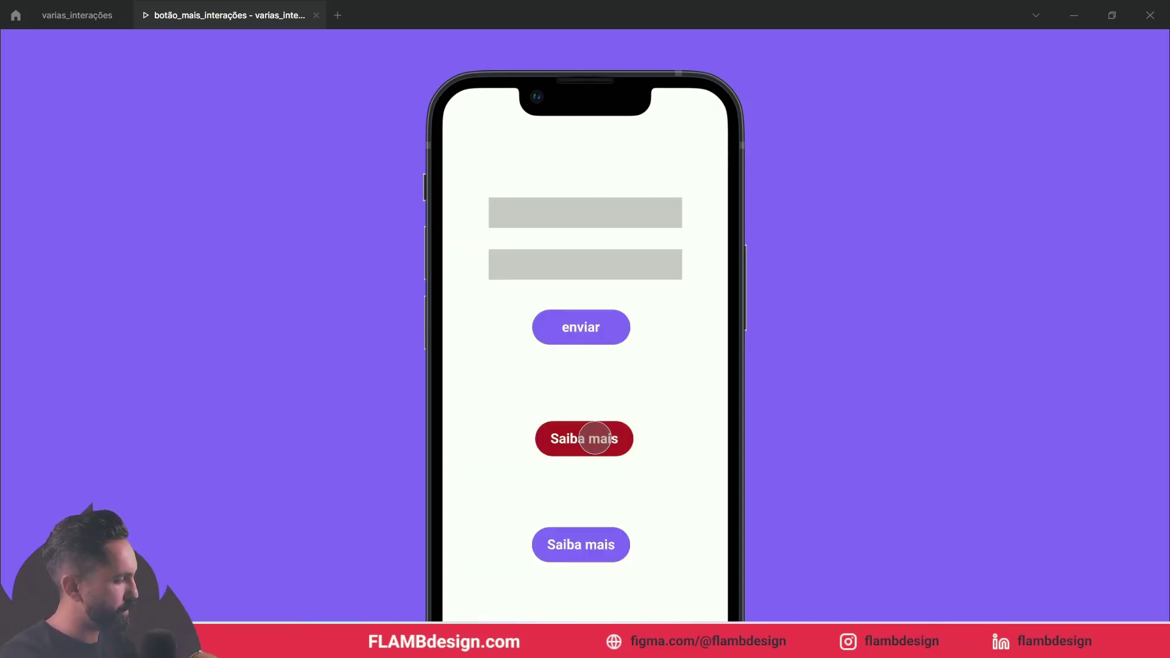
left_click(594, 438)
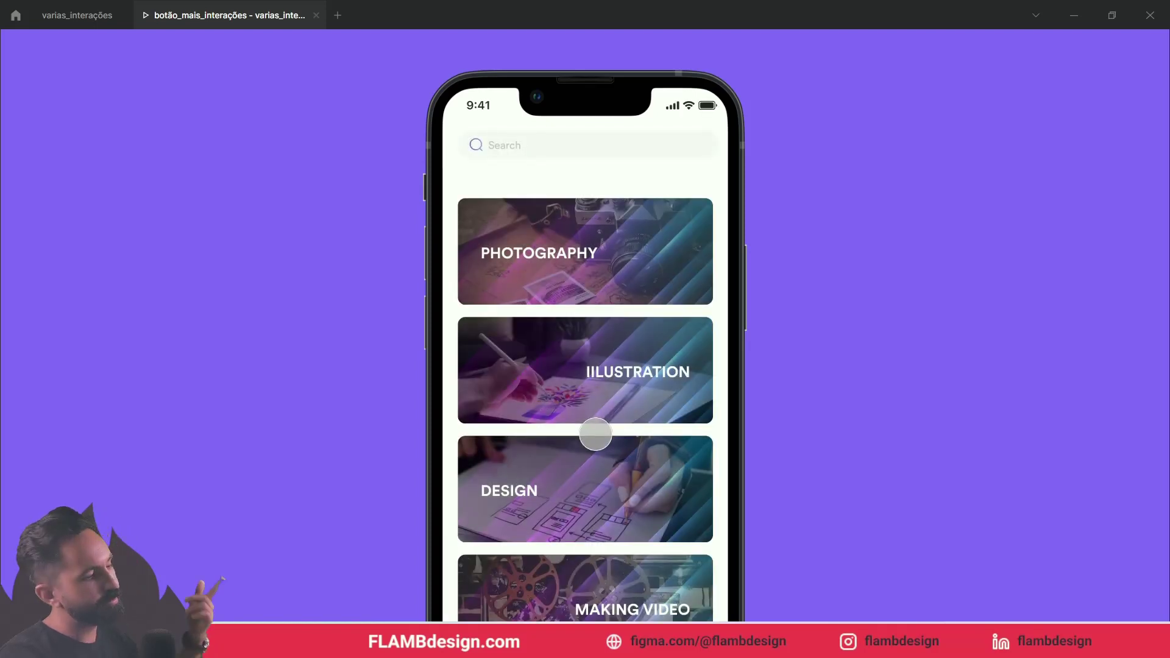
key("r")
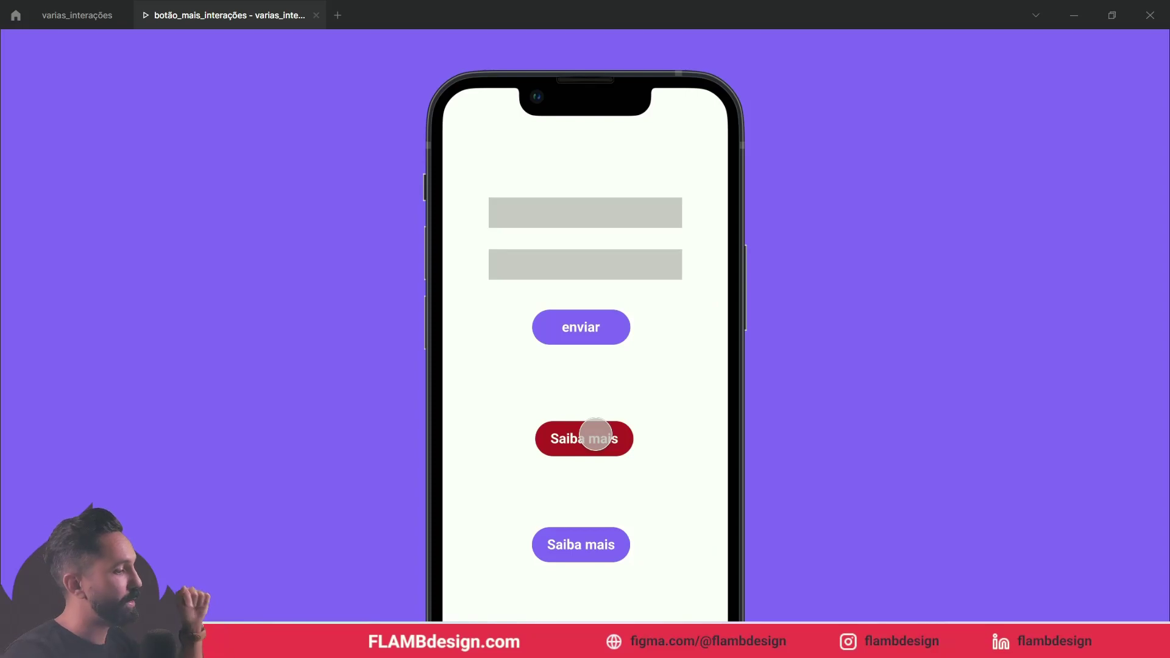
left_click(617, 433)
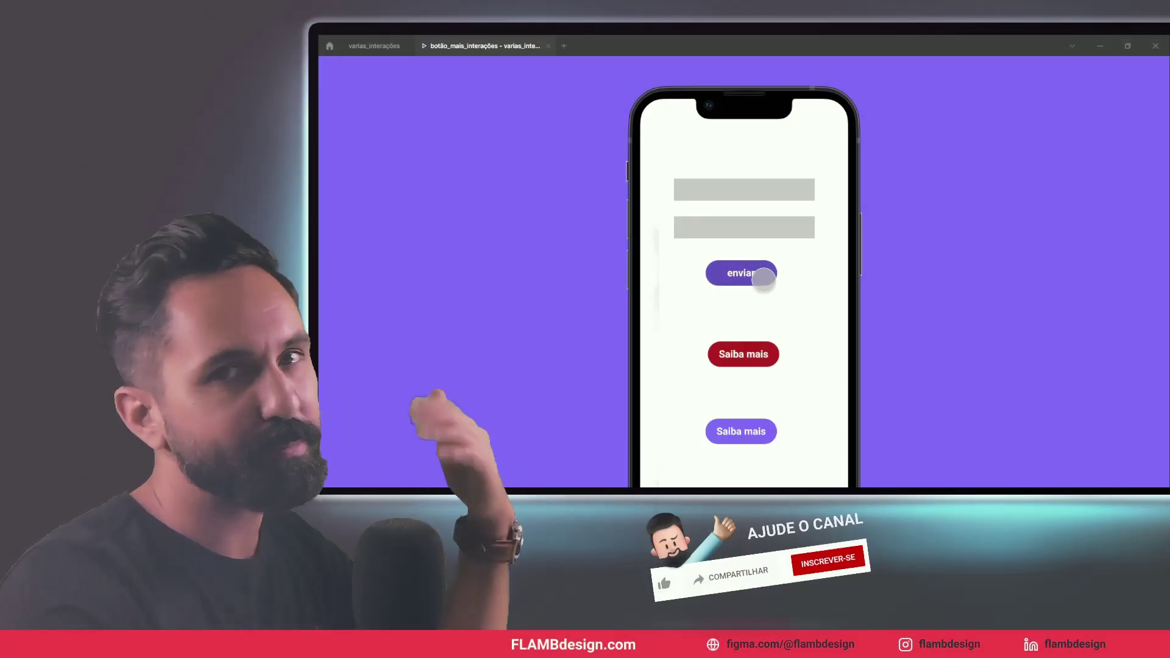
Try the enviar button in the preview, then select the purple Saiba mais set in the design.
left_click(756, 274)
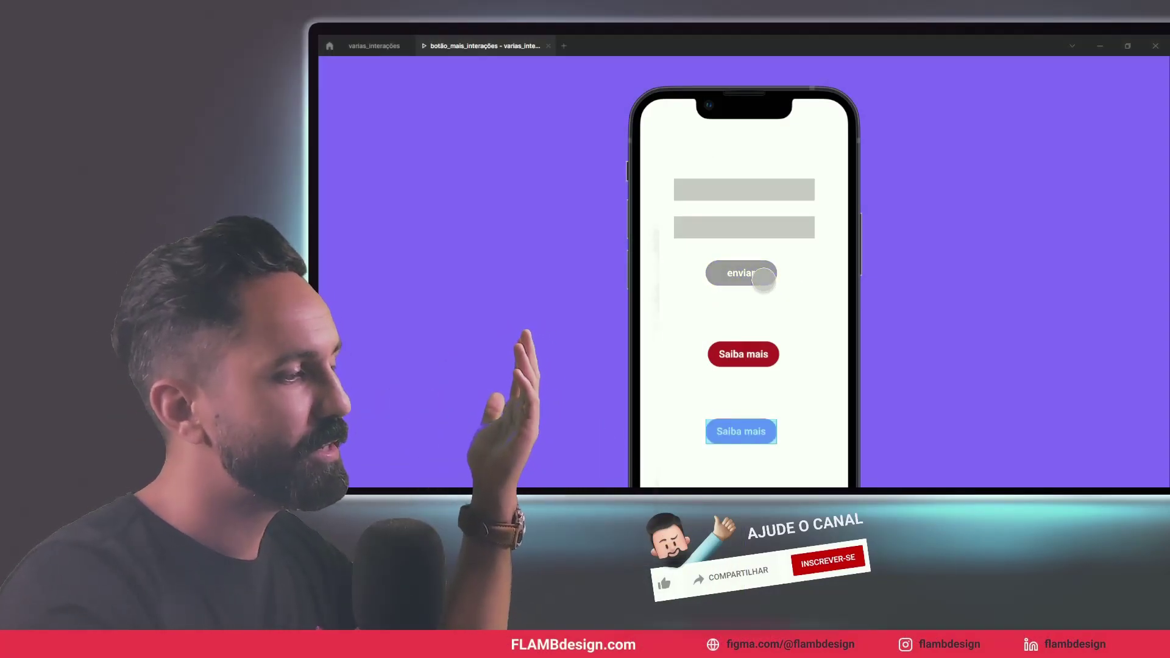
left_click(360, 46)
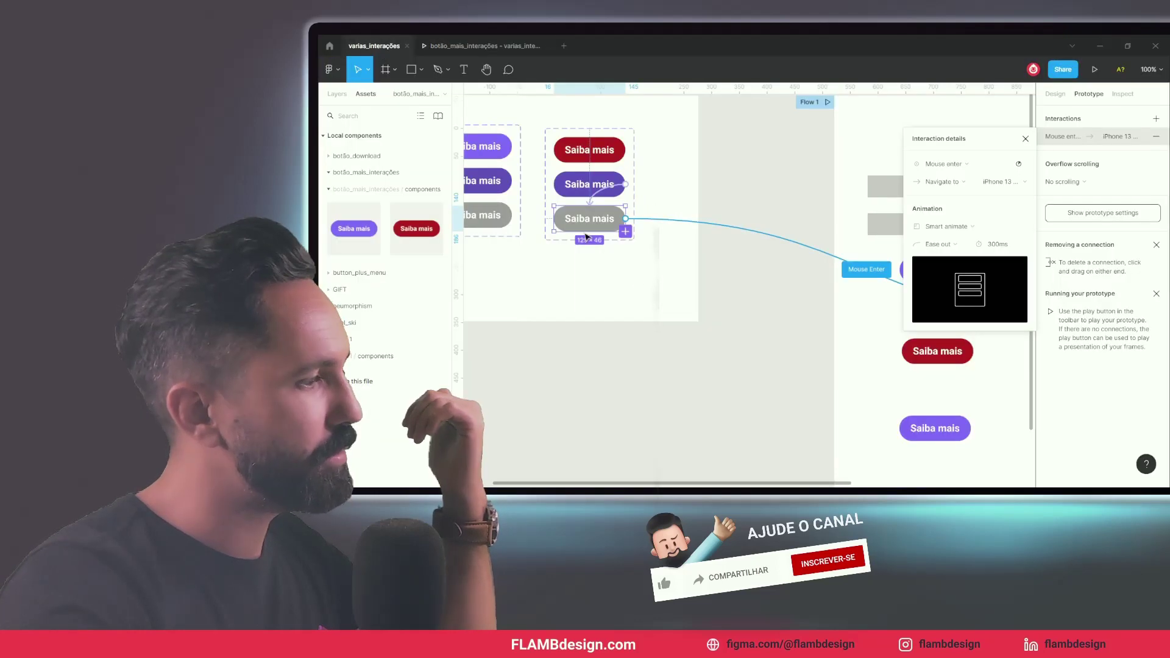
left_click_drag(633, 318, 828, 422)
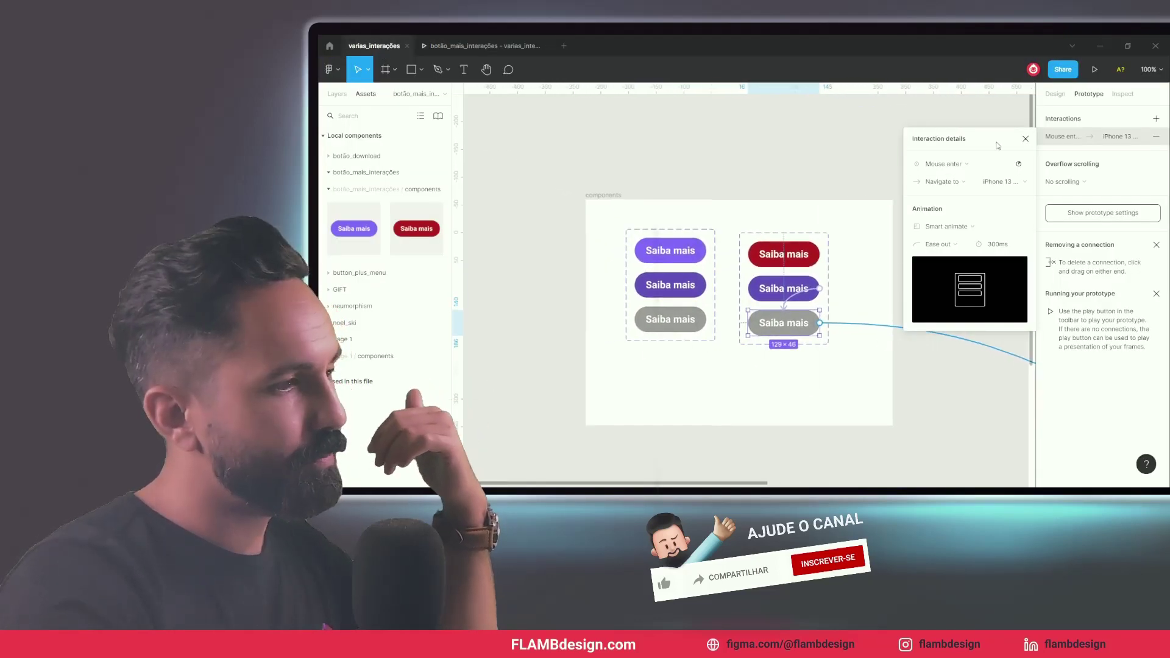
left_click(675, 239)
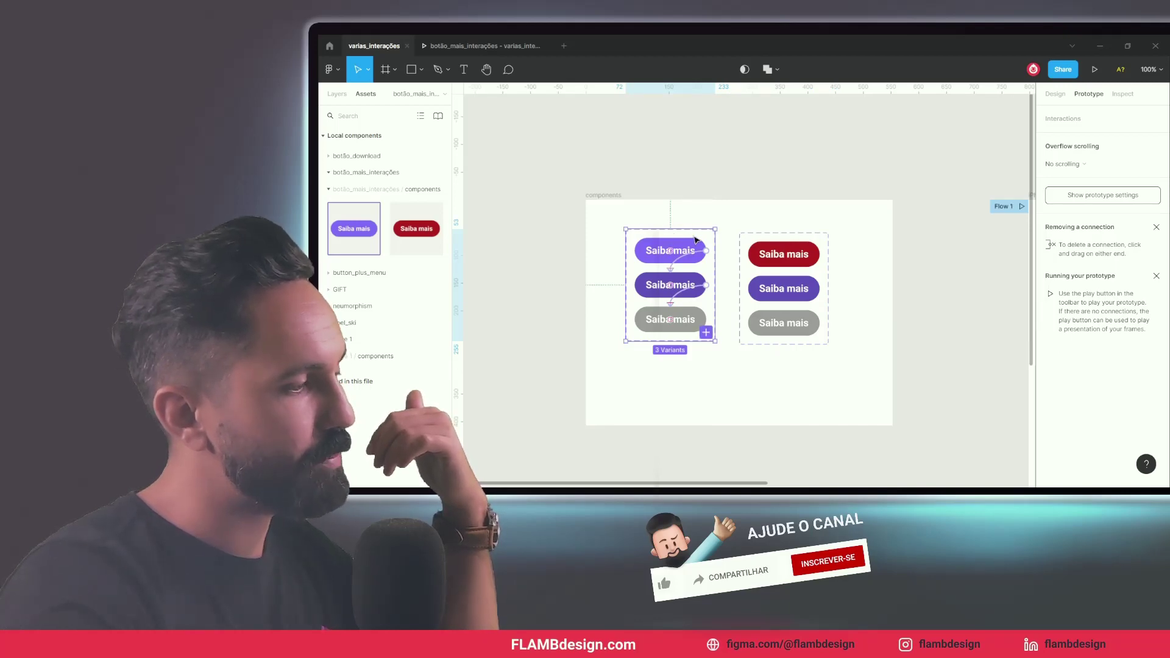
mouse_move(670, 284)
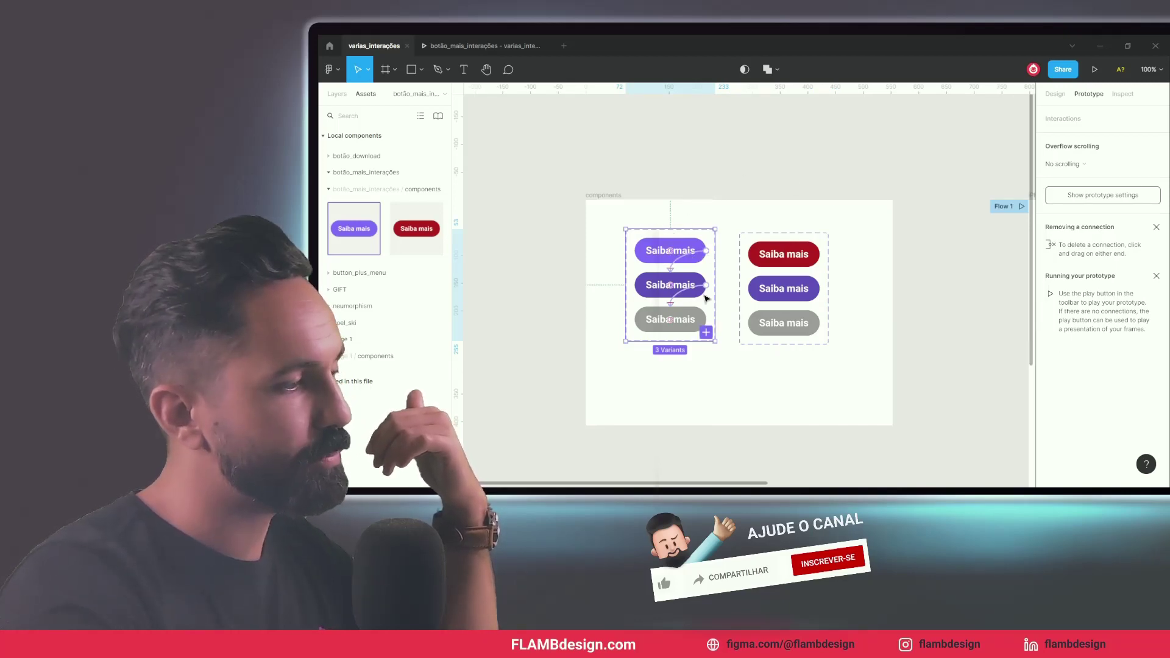
Alt-drag a copy of the enviar button into the iPhone frame.
left_click_drag(847, 190, 595, 175)
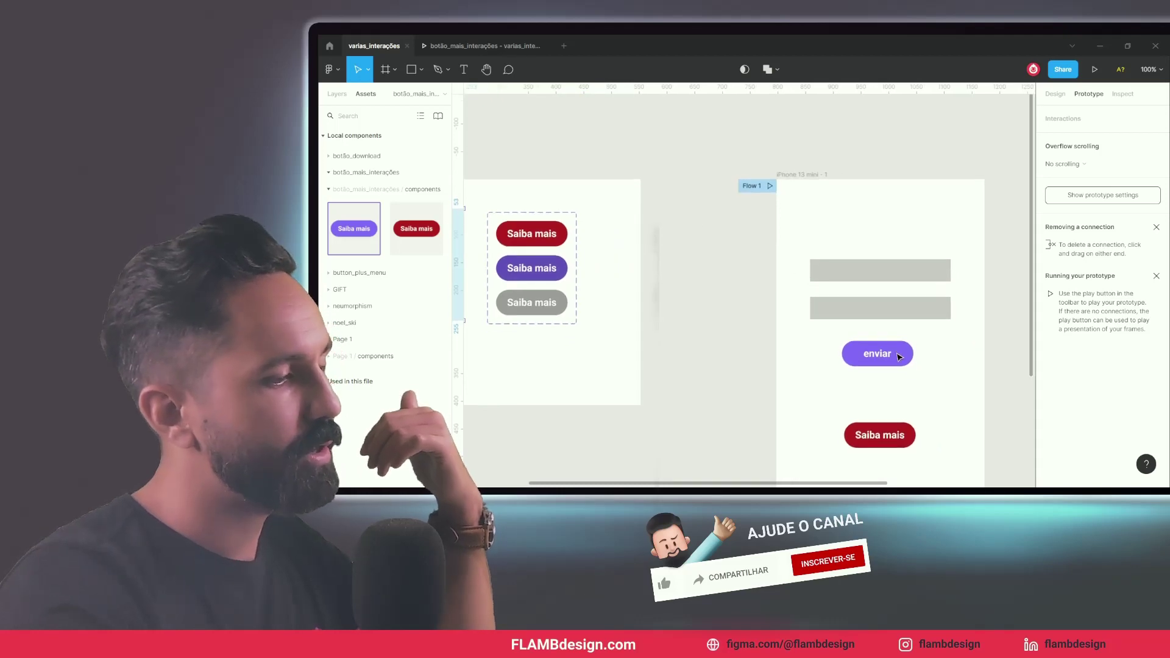
scroll(878, 353, "down", 2)
scroll(898, 357, "down", 3)
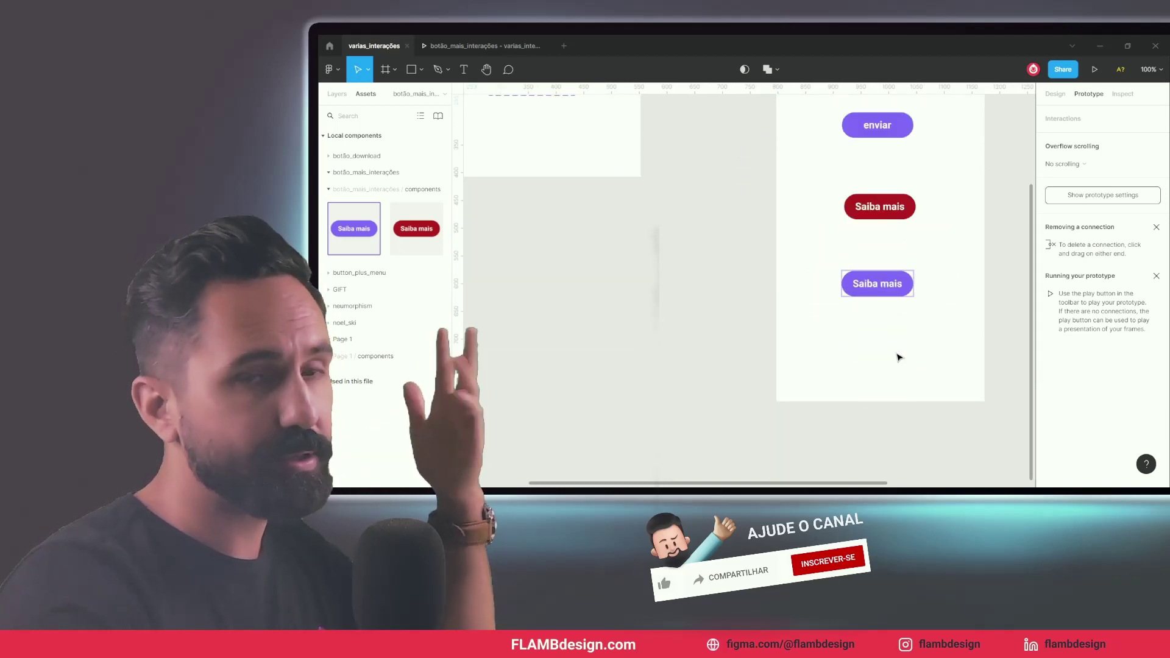
scroll(894, 341, "up", 1)
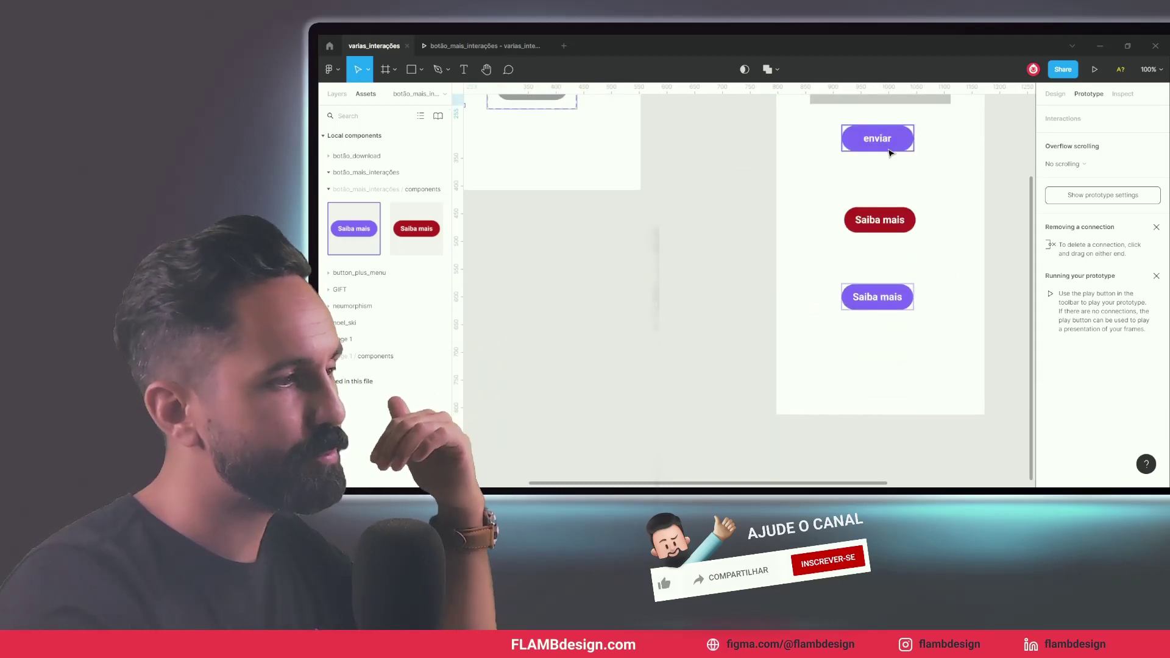
mouse_move(887, 150)
left_mouse_down()
mouse_move(922, 189)
mouse_move(883, 371)
left_mouse_up()
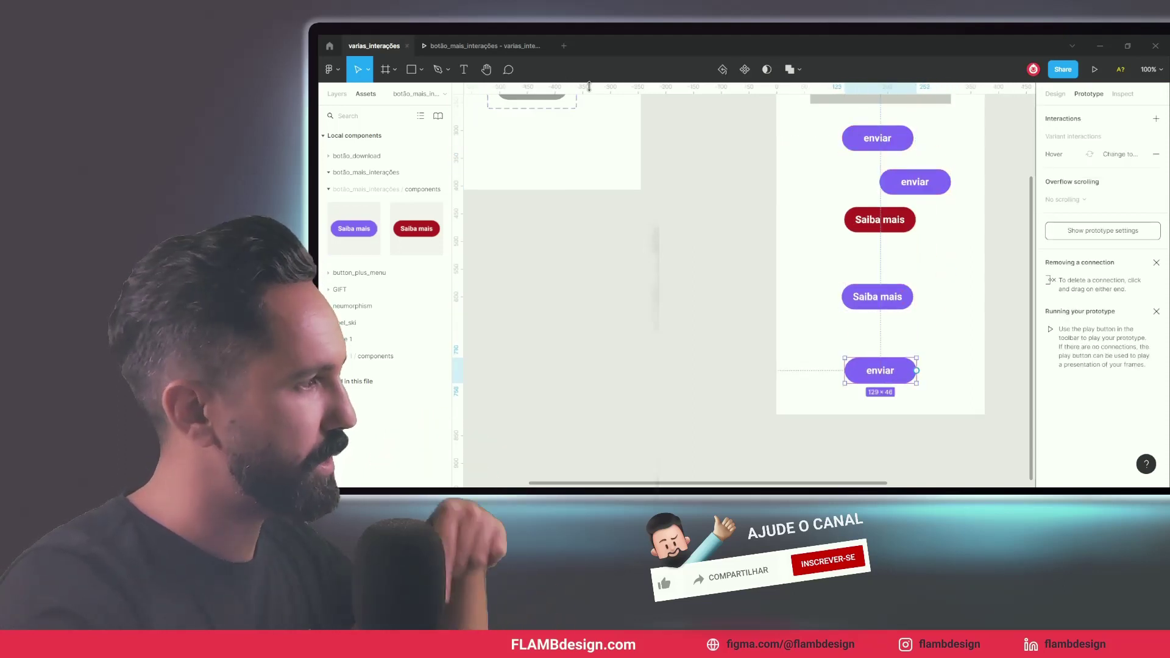
Preview the prototype, hovering Saiba mais to test navigation and returning to the buttons screen.
left_click(521, 49)
left_click(748, 423)
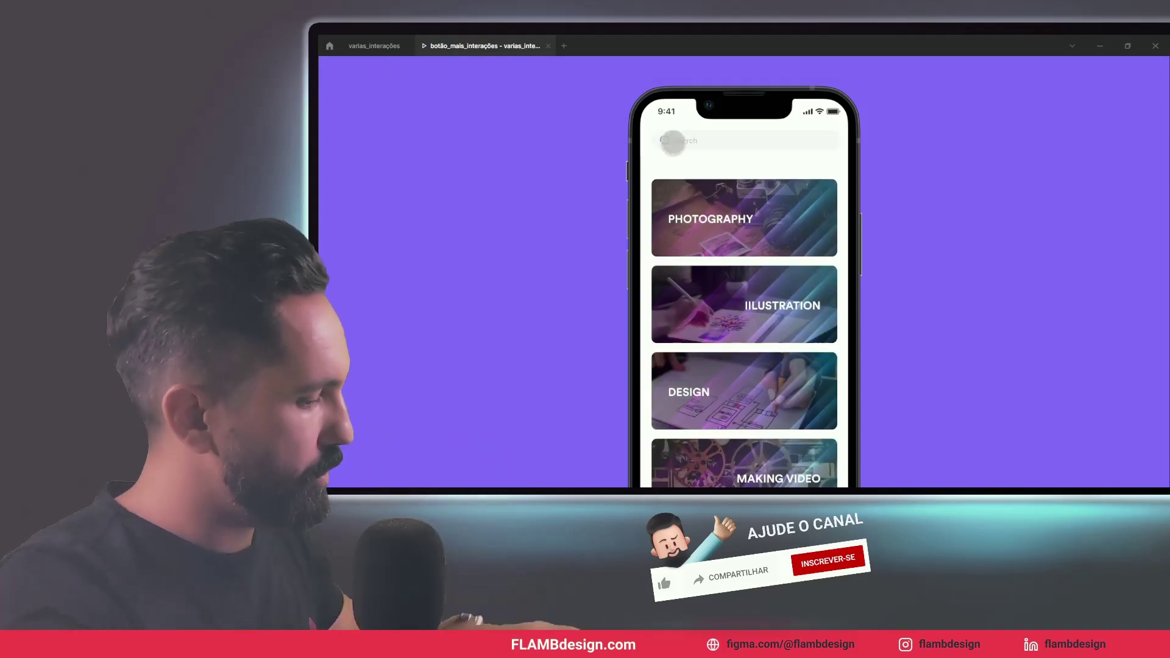
left_click(697, 196)
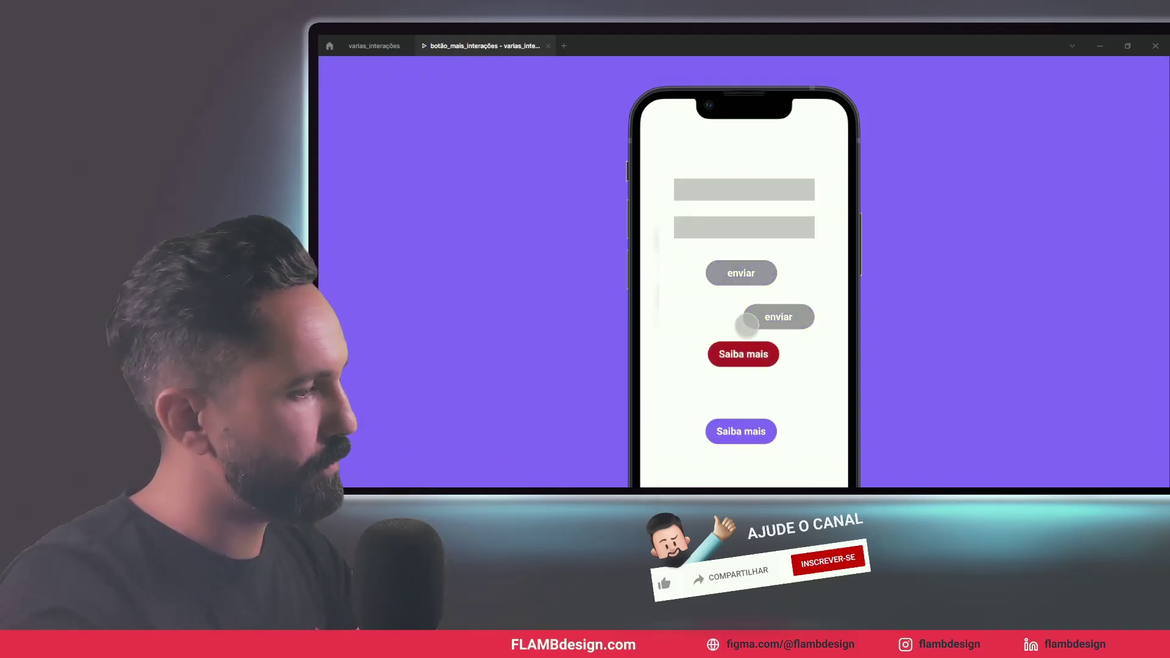